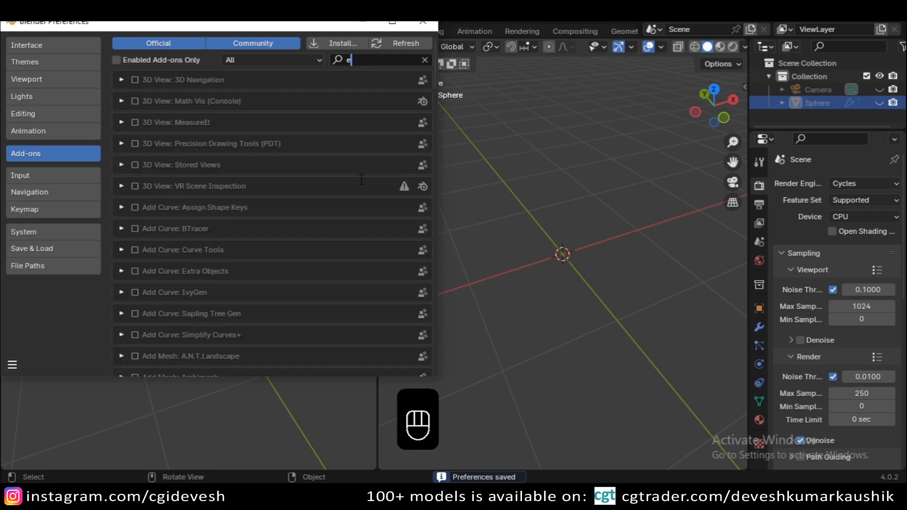
Find the Add Mesh: Extra Objects add-on by searching "extr", ensure it is enabled, and save and close the preferences.
type("extr")
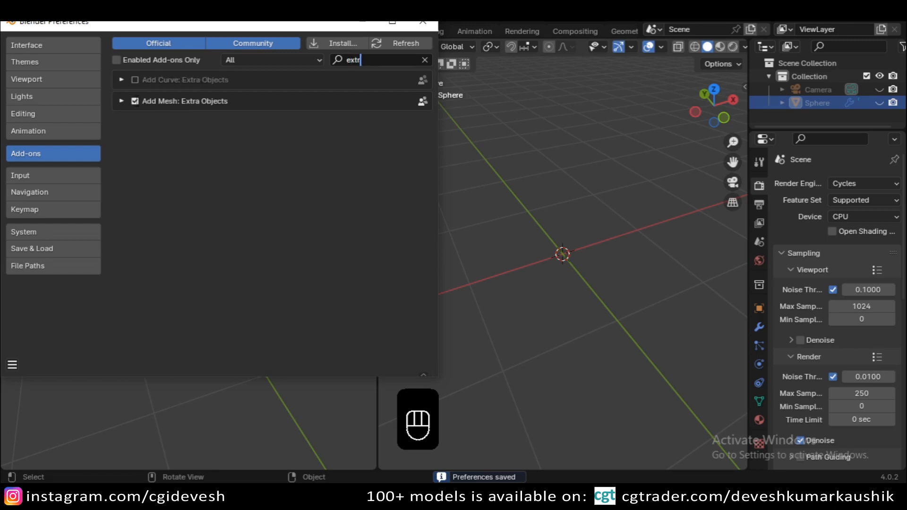
left_click(135, 101)
left_click(132, 98)
left_click(132, 99)
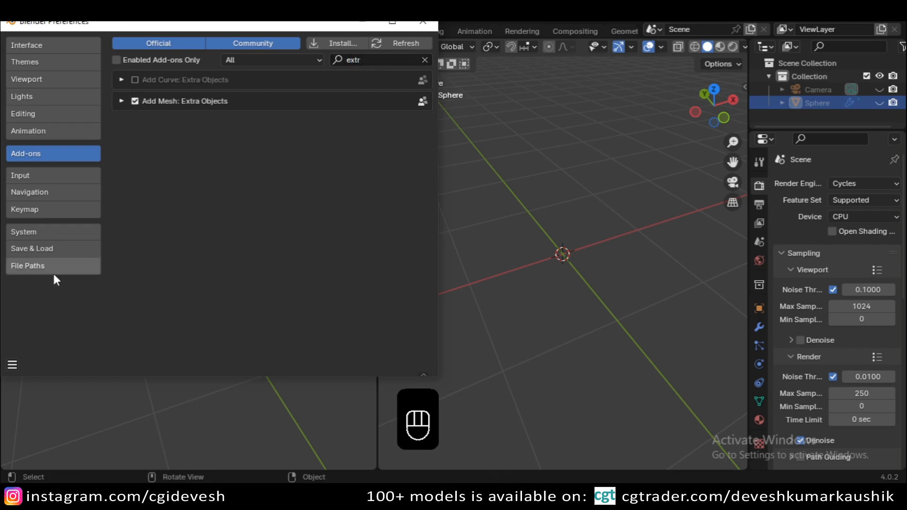
left_click(13, 364)
left_click(70, 322)
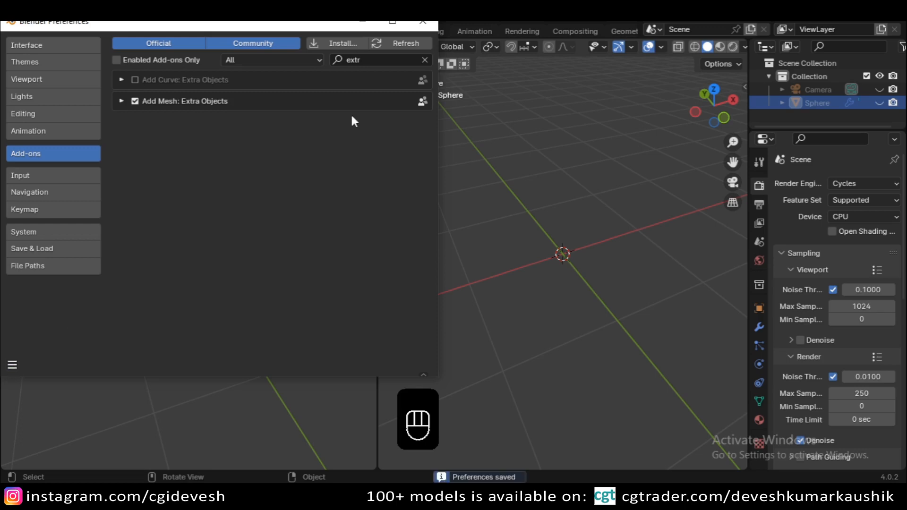
left_click(424, 22)
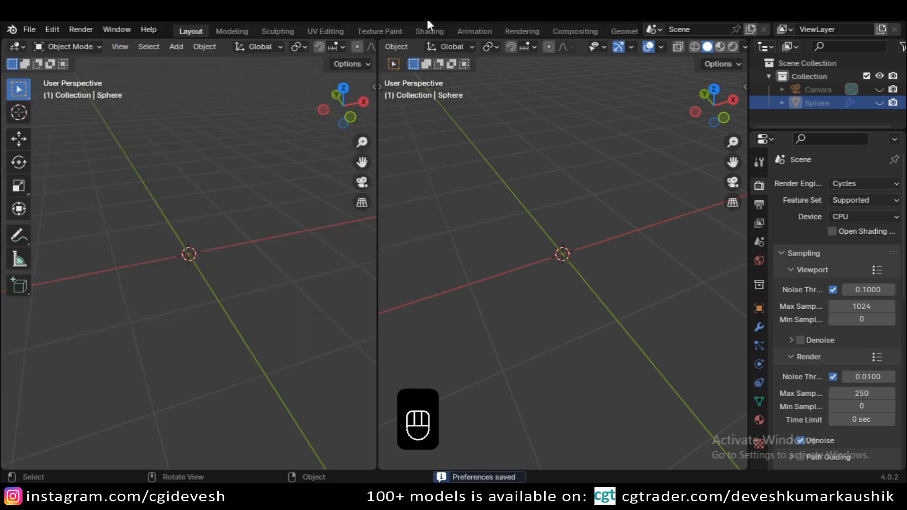
Unhide the sphere and turn on the wireframe overlay in the larger 3D viewport.
left_click(878, 102)
left_click(617, 270)
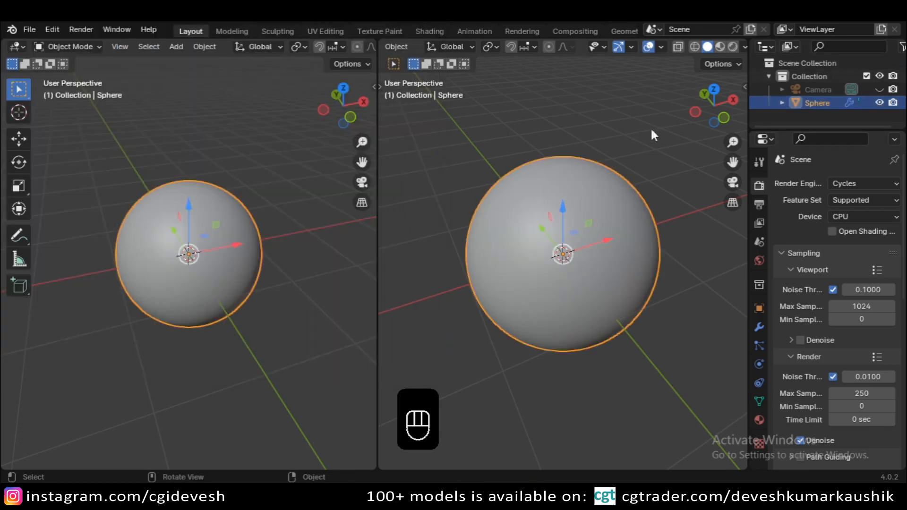
left_click(661, 45)
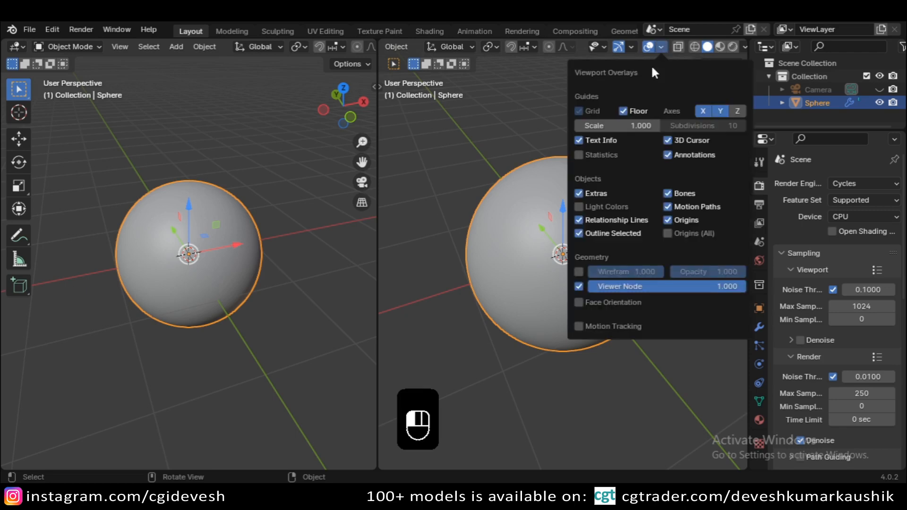
left_click(581, 270)
left_click(582, 400)
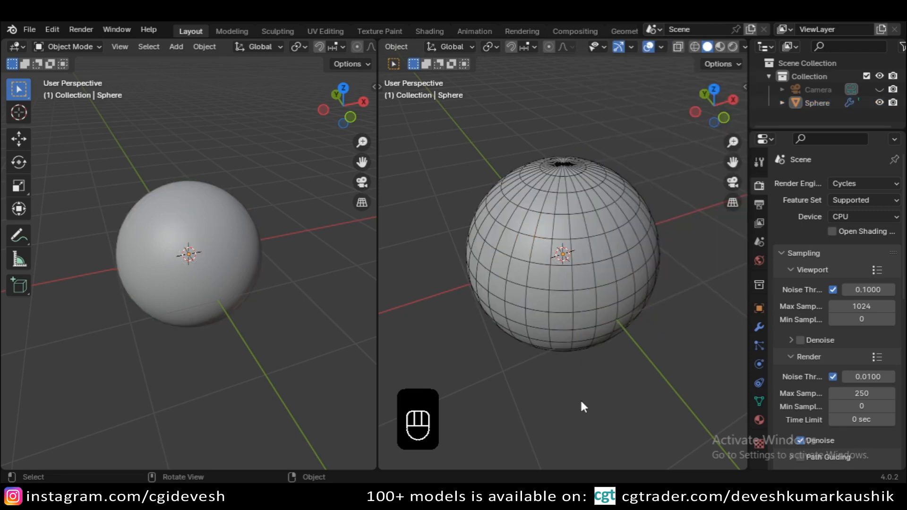
Place the 3D cursor away from the existing sphere, add a UV sphere there and frame it.
middle_click_drag(580, 398, 567, 356)
scroll(555, 313, "down", 5)
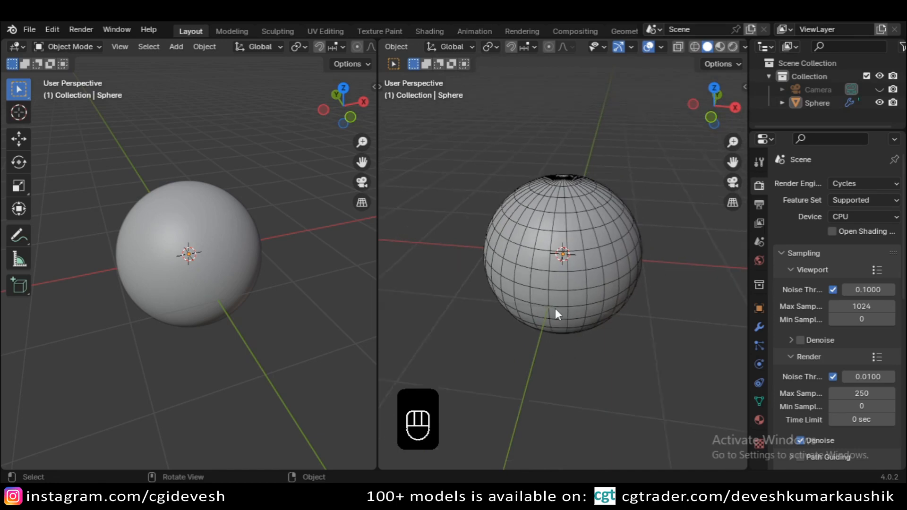
right_click(475, 154, "shift")
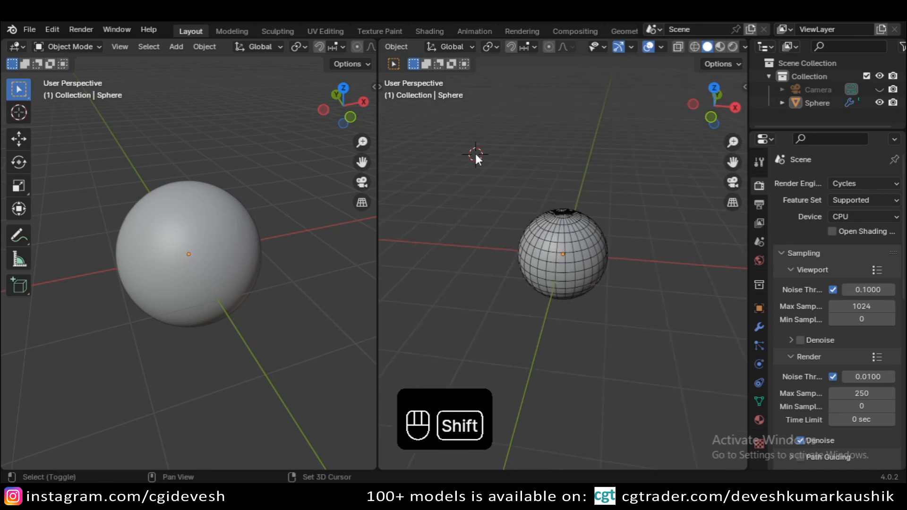
key("shift+a")
mouse_move(446, 170)
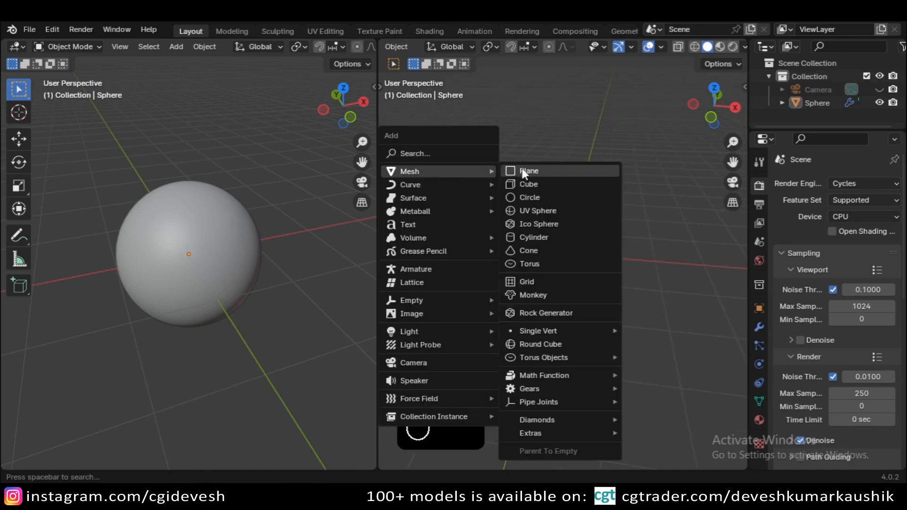
left_click(539, 211)
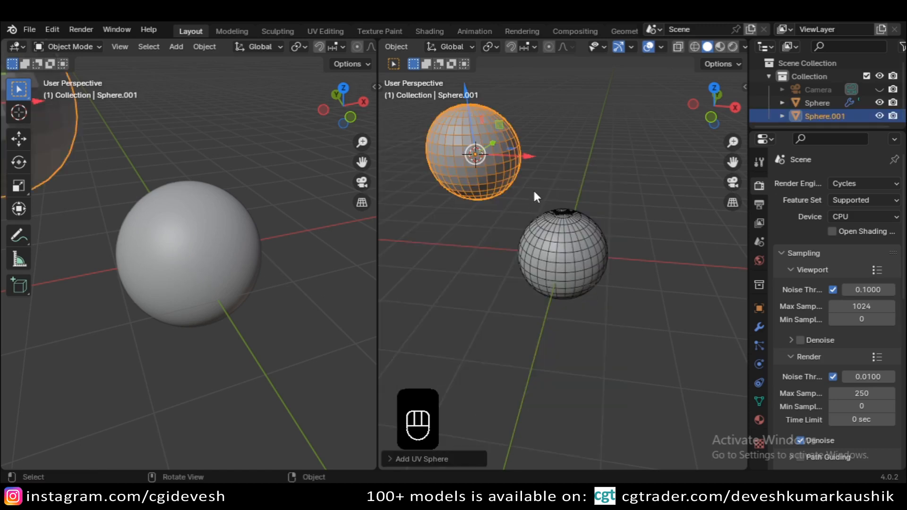
key("KP_Decimal")
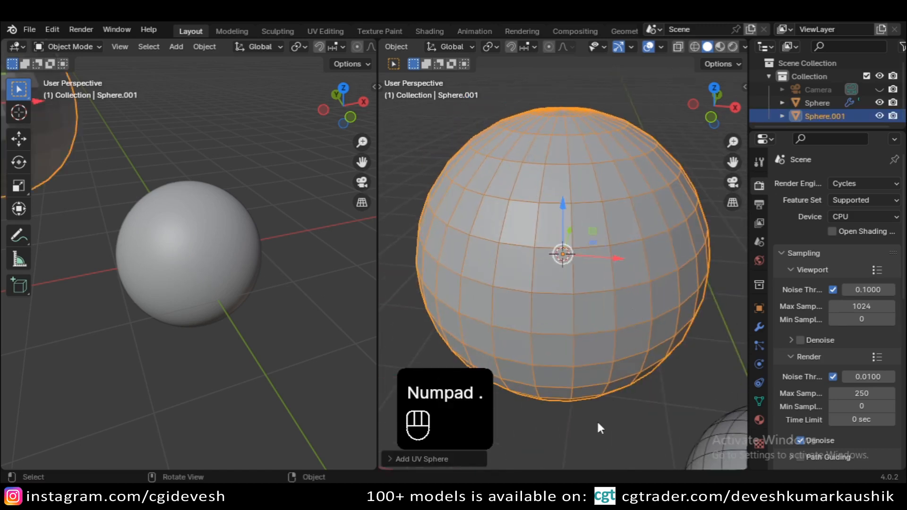
left_click(597, 421)
scroll(572, 279, "down", 3)
left_click(572, 279)
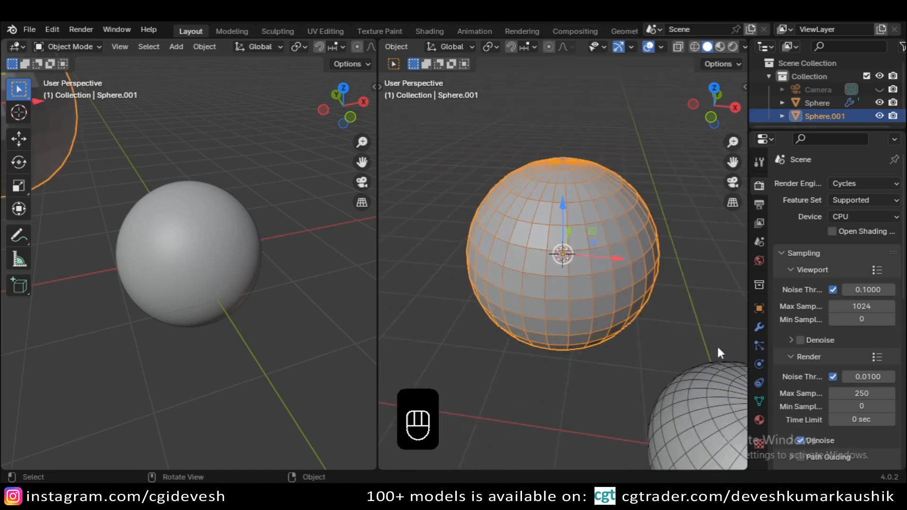
Add a Subdivision Surface modifier to the new UV sphere and set its viewport levels to 2.
left_click(758, 326)
left_click(822, 185)
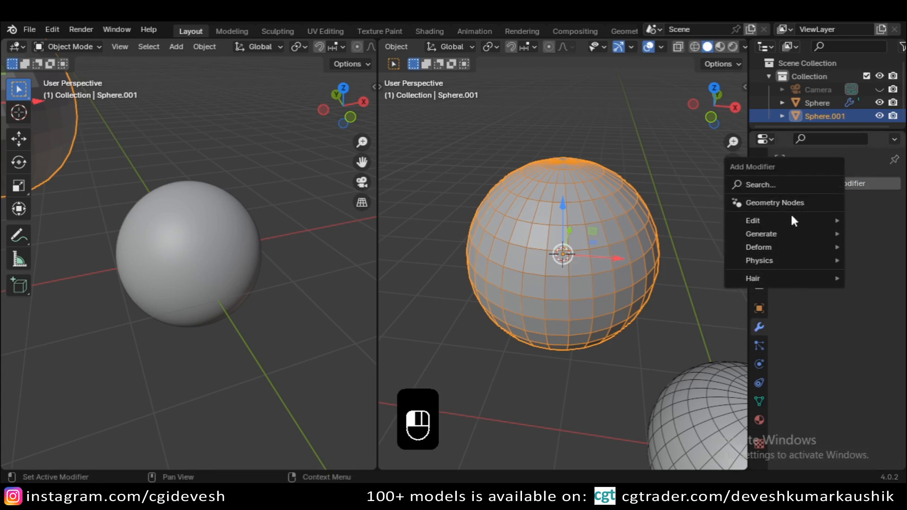
left_click(790, 184)
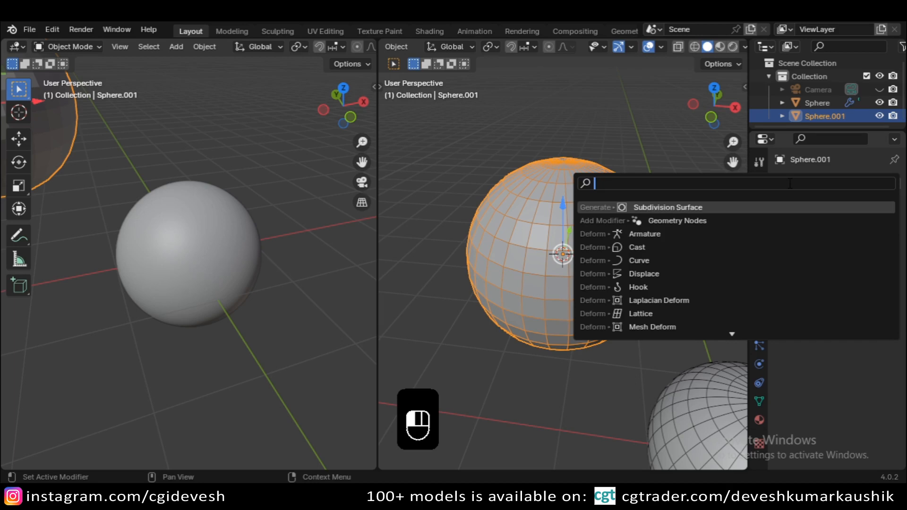
left_click(703, 207)
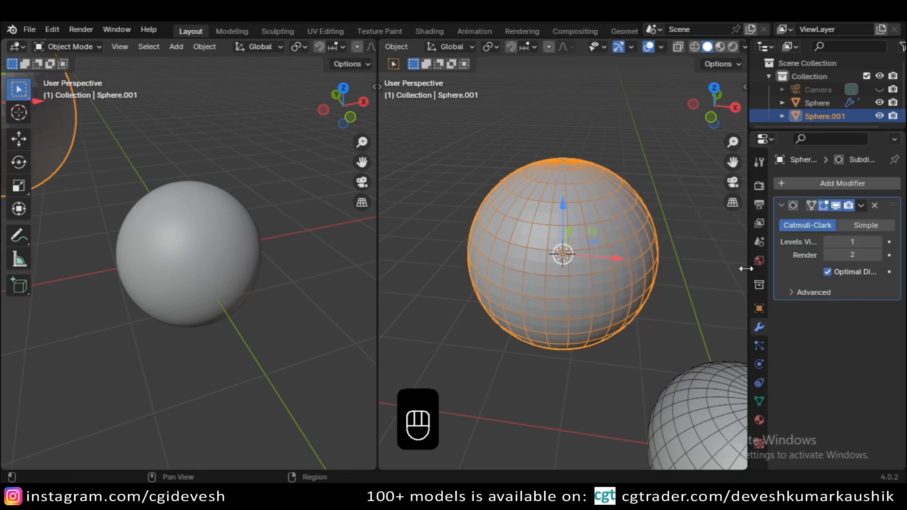
left_click_drag(749, 265, 681, 266)
left_click(876, 242)
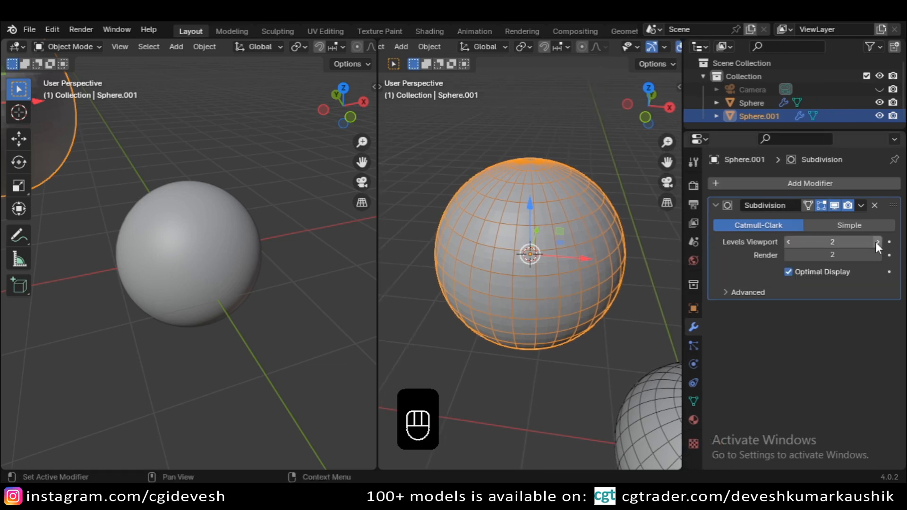
Turn off the wireframe overlay in the viewport showing both spheres.
left_click(663, 47)
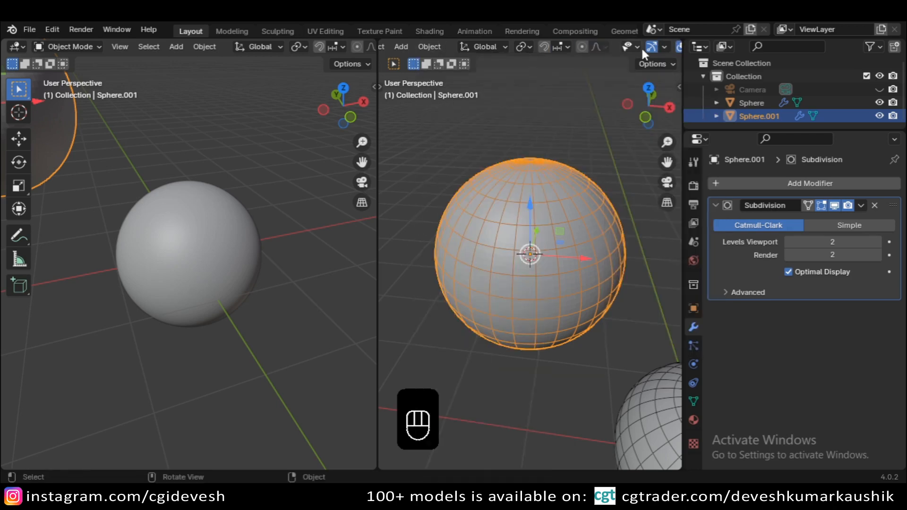
scroll(640, 48, "down", 2)
left_click(640, 47)
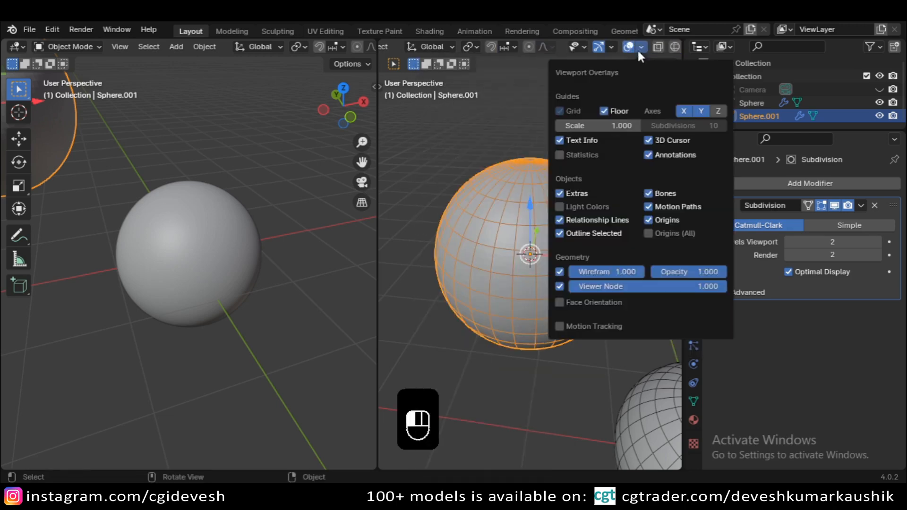
left_click(560, 272)
Compare subdivision smoothness at viewport level 1, and set both the viewport and render levels to 3.
scroll(585, 245, "up", 5)
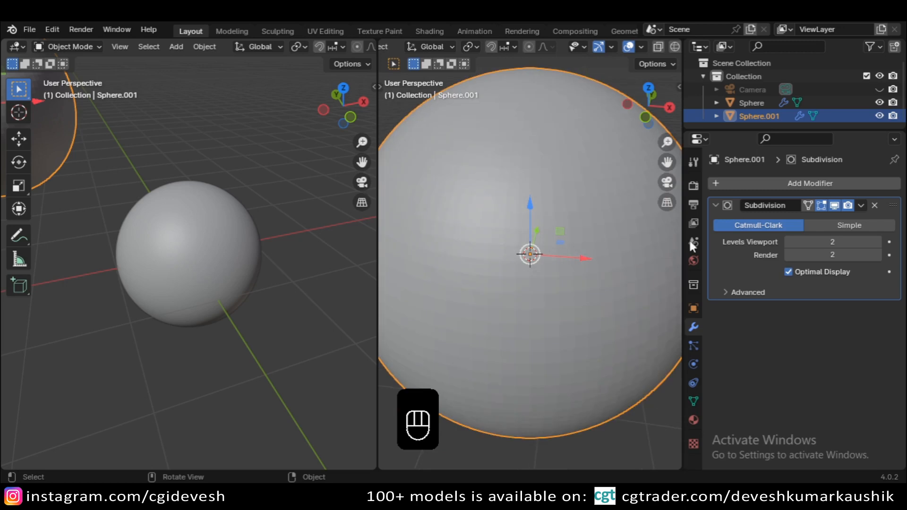
left_click(790, 242)
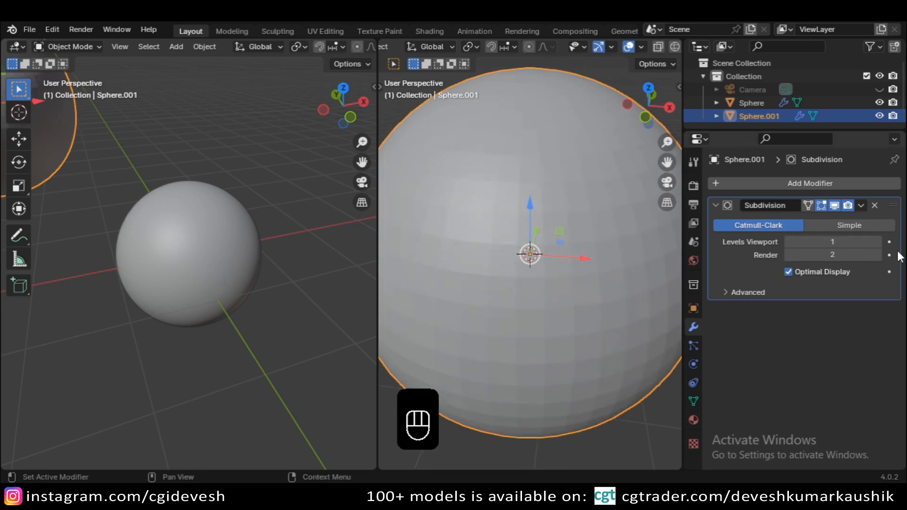
left_click(875, 240)
left_click(875, 240)
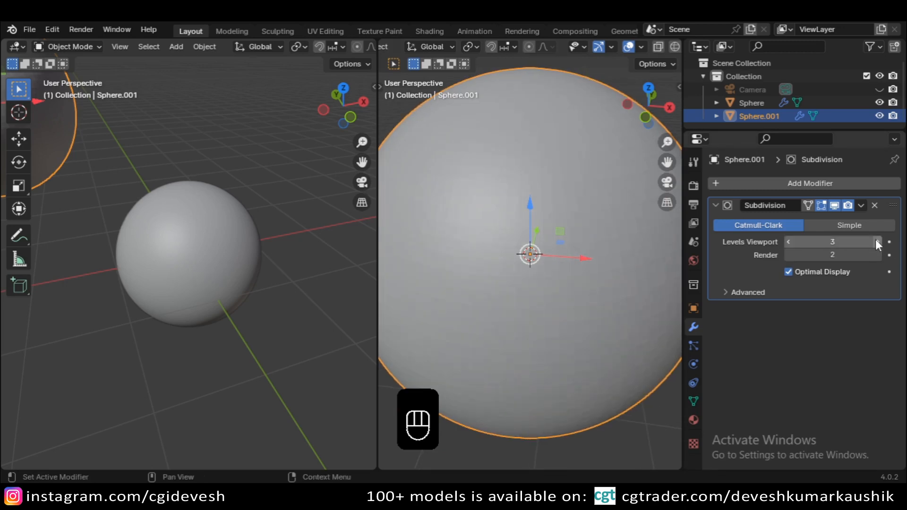
left_click(874, 253)
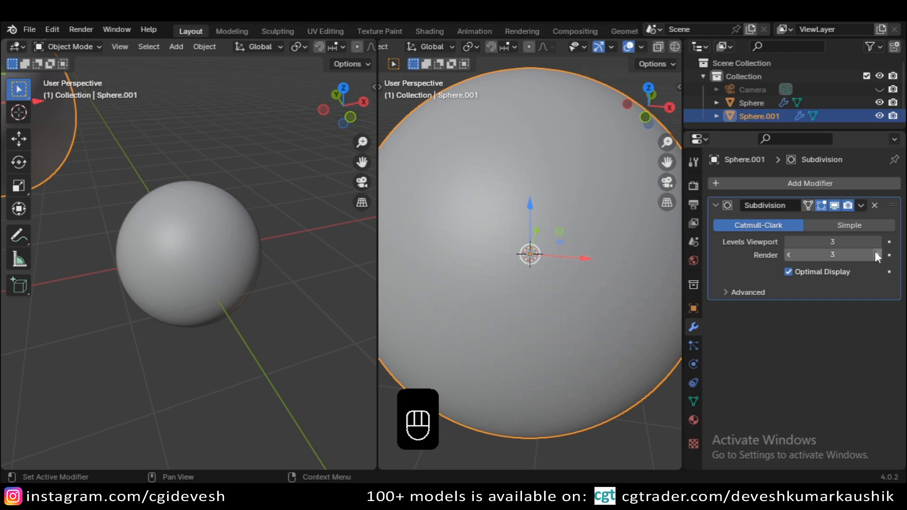
Apply Shade Smooth to the new UV sphere.
scroll(572, 278, "down", 3)
right_click(571, 276)
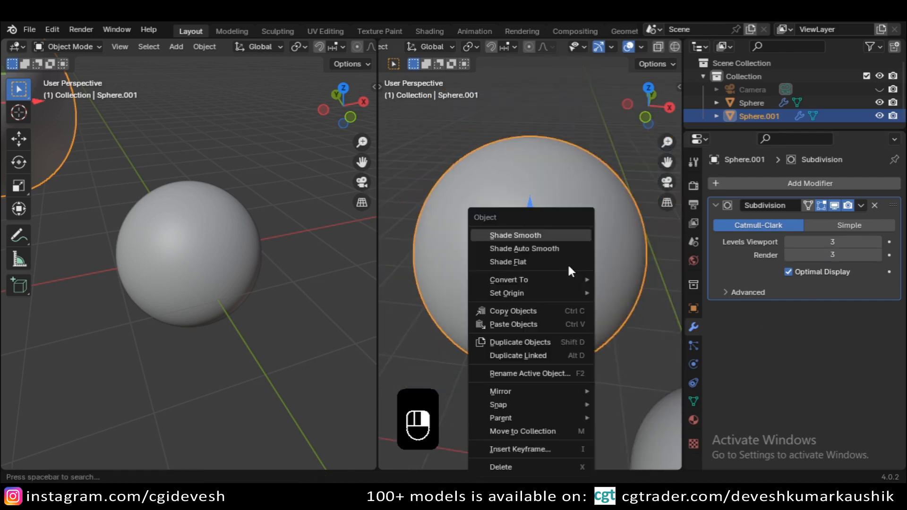
left_click(554, 237)
Delete the added UV sphere, and select and frame the original sphere in a widened viewport.
scroll(555, 238, "down", 4)
middle_click_drag(555, 238, 508, 234)
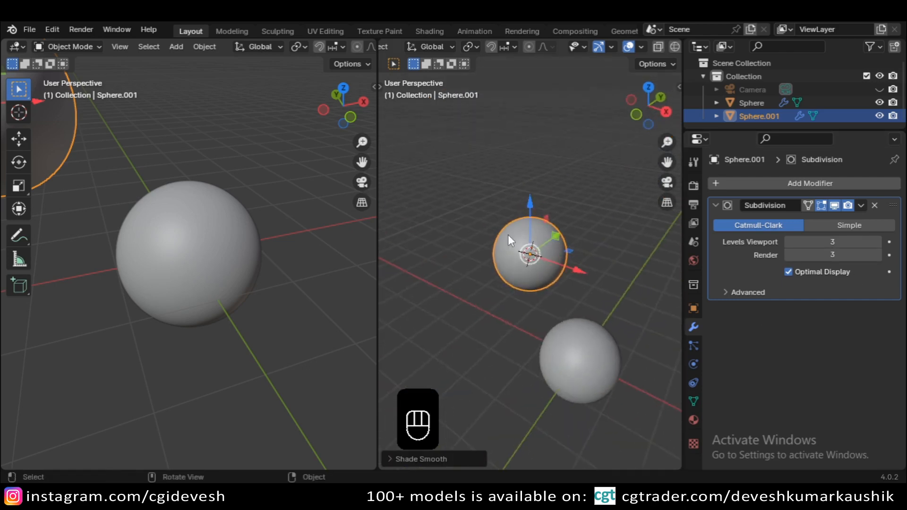
key("Delete")
left_click(579, 364)
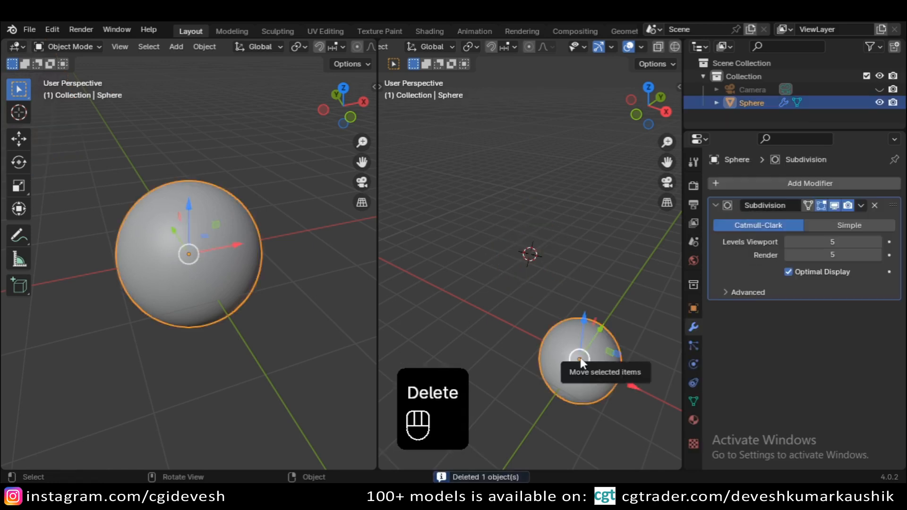
key("KP_Decimal")
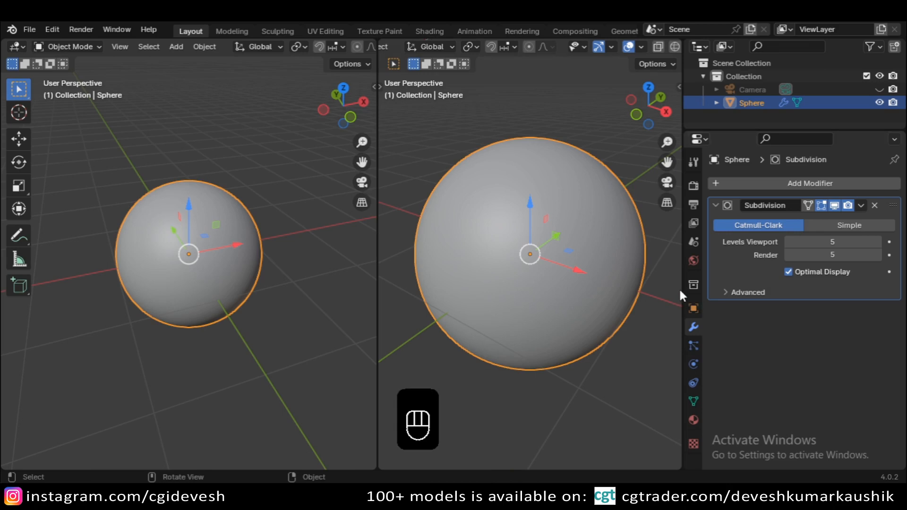
left_click_drag(680, 297, 745, 299)
scroll(614, 258, "down", 2)
scroll(613, 256, "down", 2)
middle_click_drag(613, 307, 579, 319)
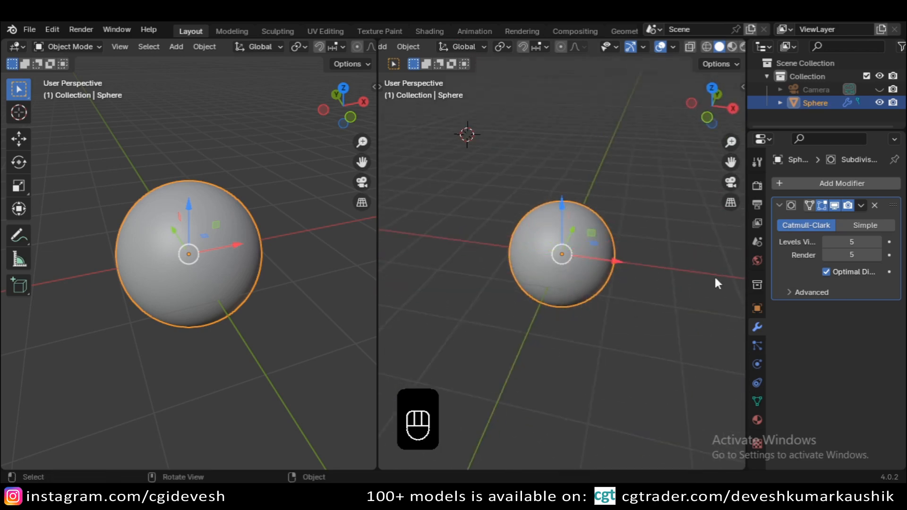
Open the world settings and review the lush_dirt_path environment texture setup.
left_click(757, 260)
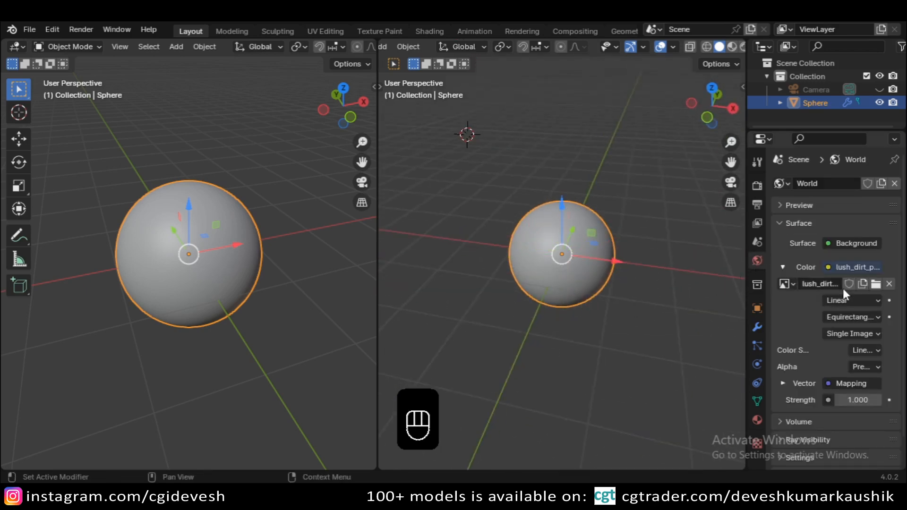
scroll(843, 289, "down", 2)
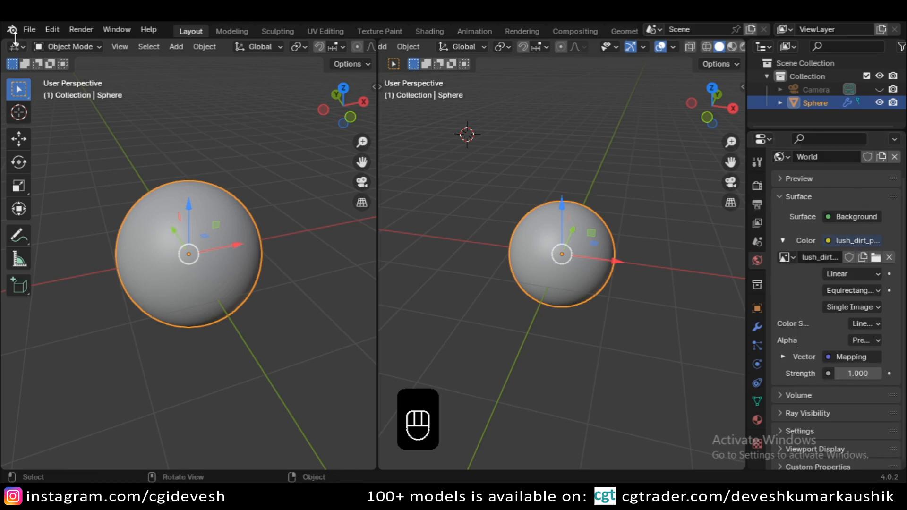
left_click(28, 30)
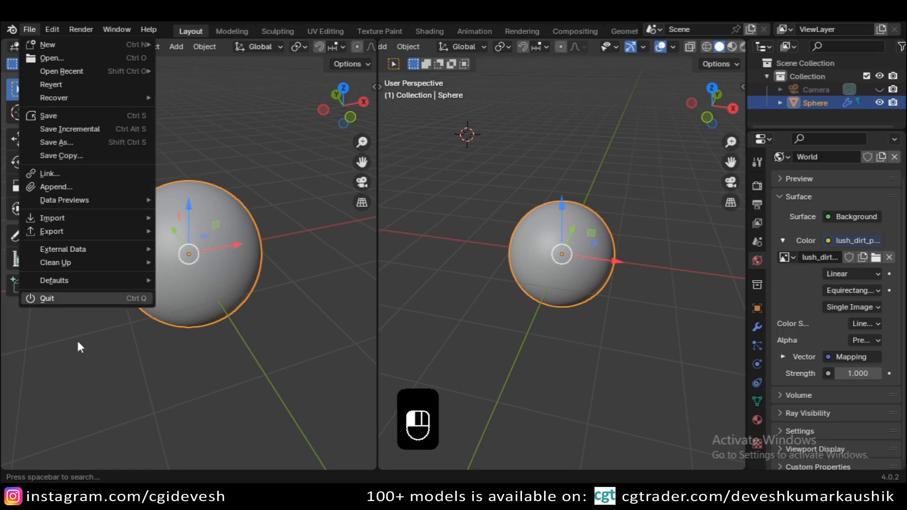
Change the smaller 3D viewport to the Shader Editor and show the World nodes with Texture Coordinate and Mapping.
left_click(16, 46)
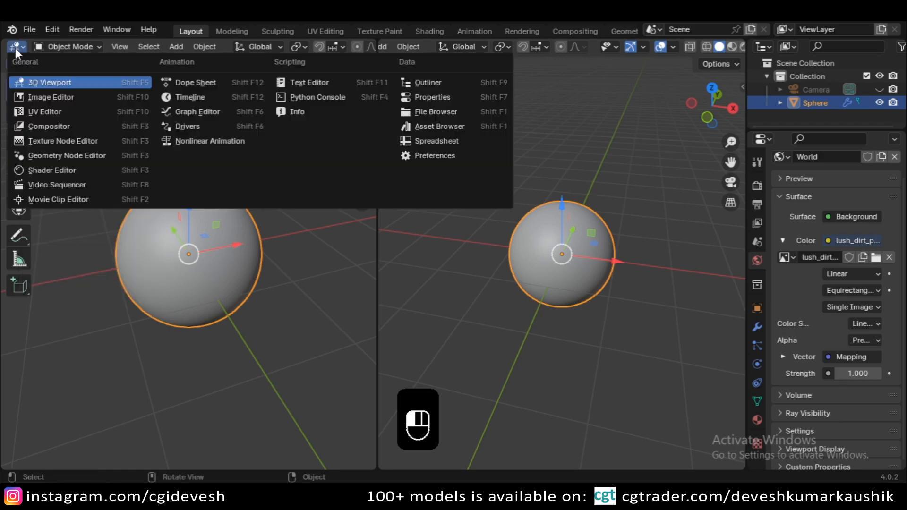
left_click(54, 169)
left_click(67, 47)
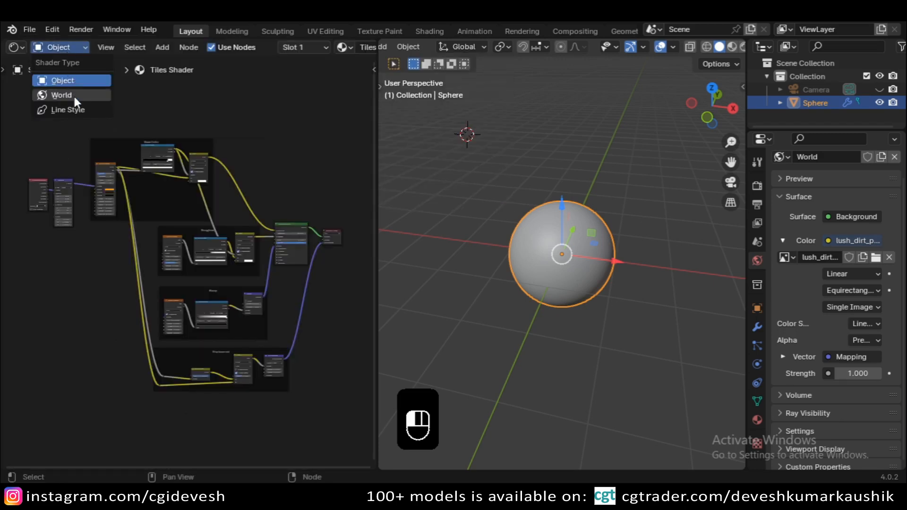
left_click(75, 96)
scroll(215, 293, "up", 2)
scroll(214, 293, "up", 5)
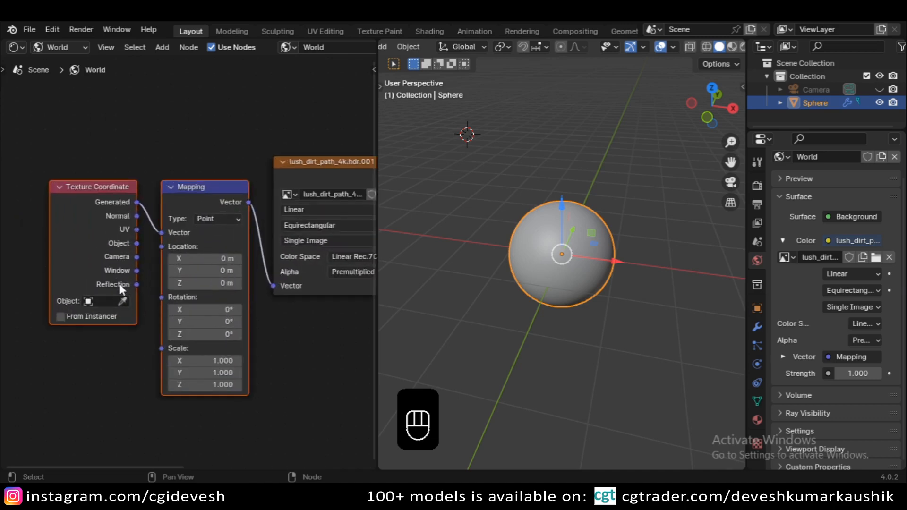
left_click(68, 373)
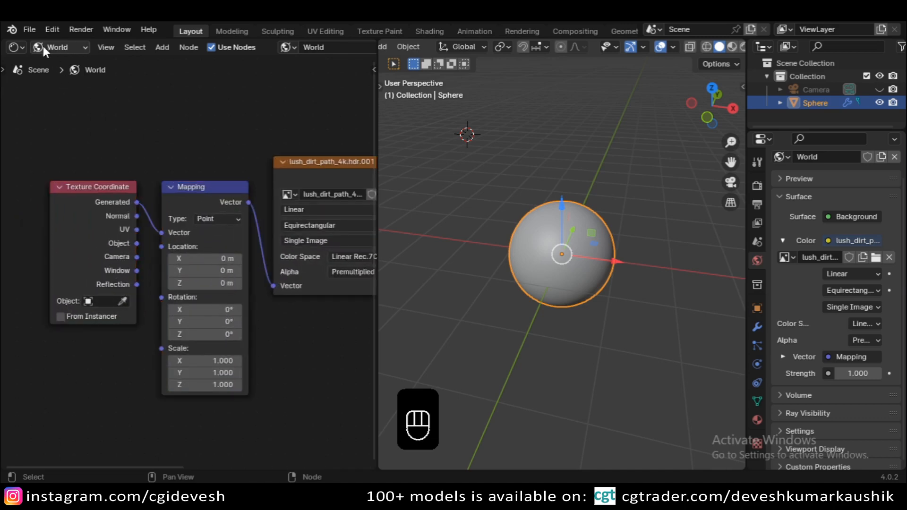
Examine the full World node chain from Texture Coordinate through to World Output.
middle_click_drag(298, 352, 125, 376)
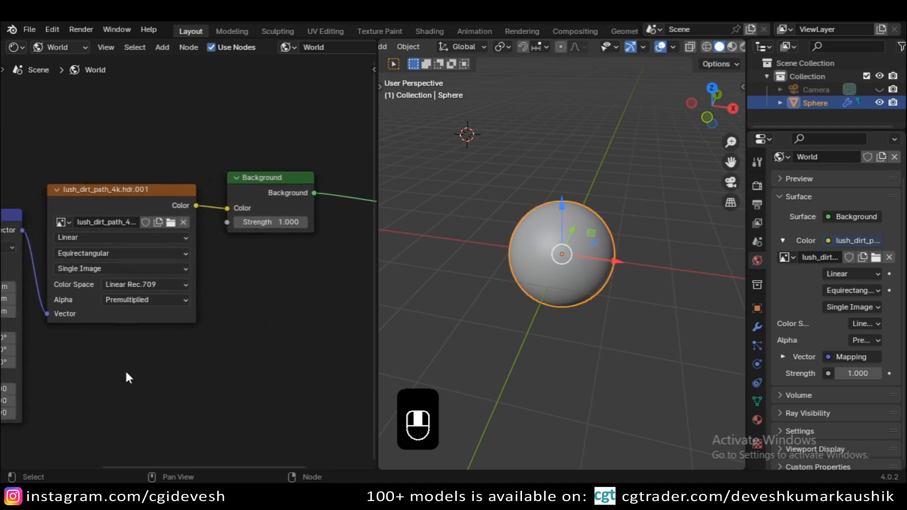
scroll(176, 360, "down", 4)
scroll(174, 356, "up", 1)
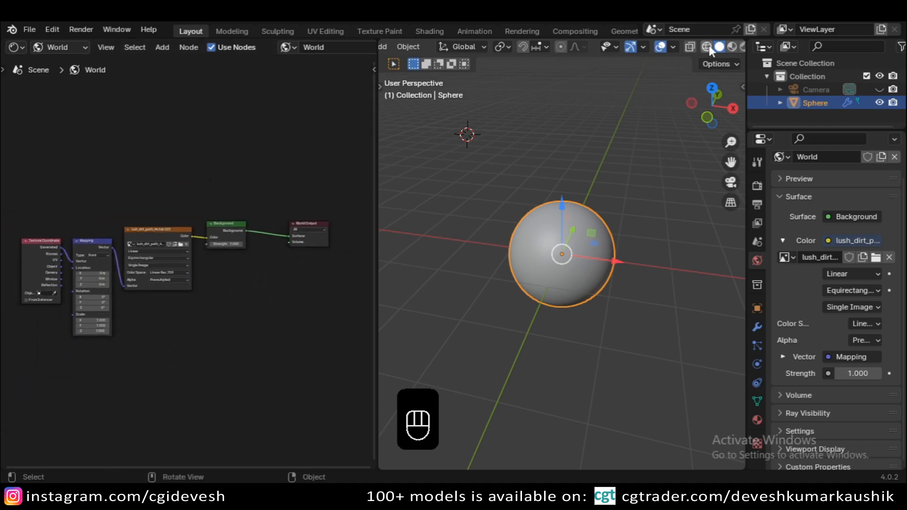
scroll(710, 51, "down", 2)
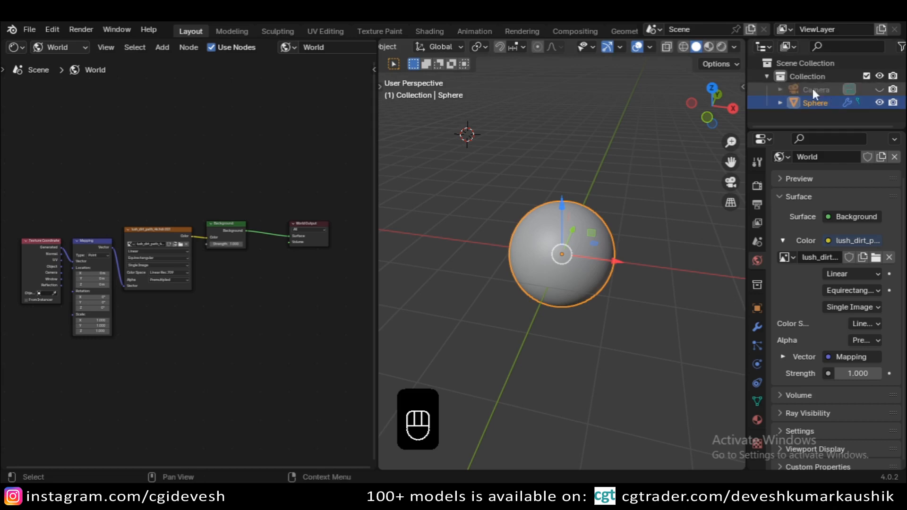
Open the render settings and review the Cycles sampling options down to Color Management.
left_click(757, 185)
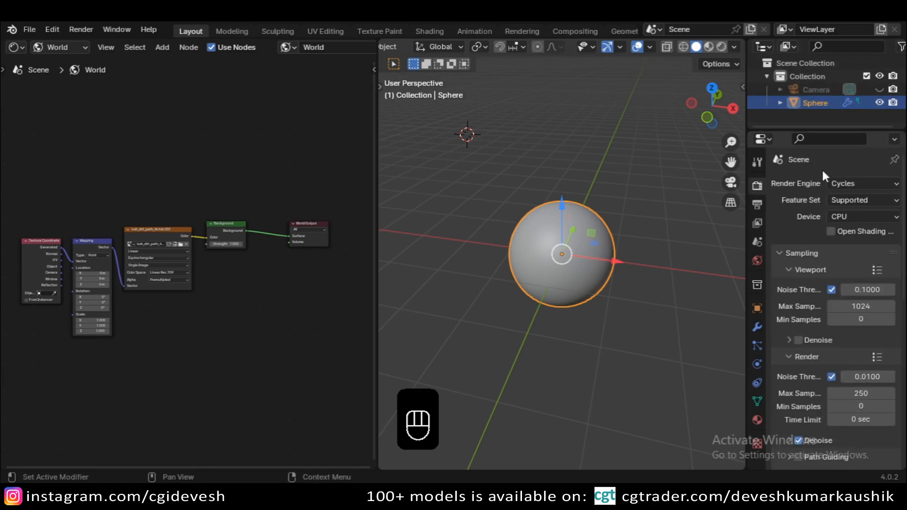
scroll(897, 221, "down", 3)
scroll(897, 221, "down", 15)
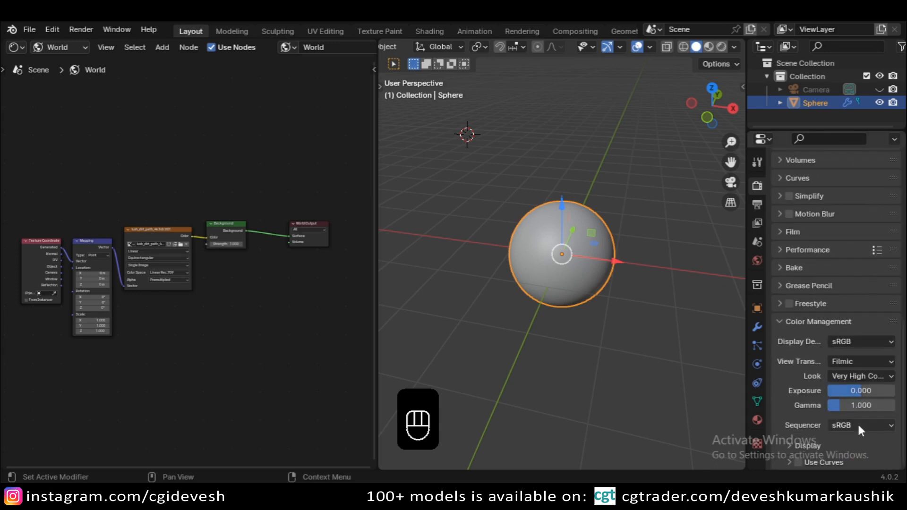
Unhide the camera in the scene and select it in the 3D viewport.
left_click(877, 89)
scroll(565, 285, "down", 3)
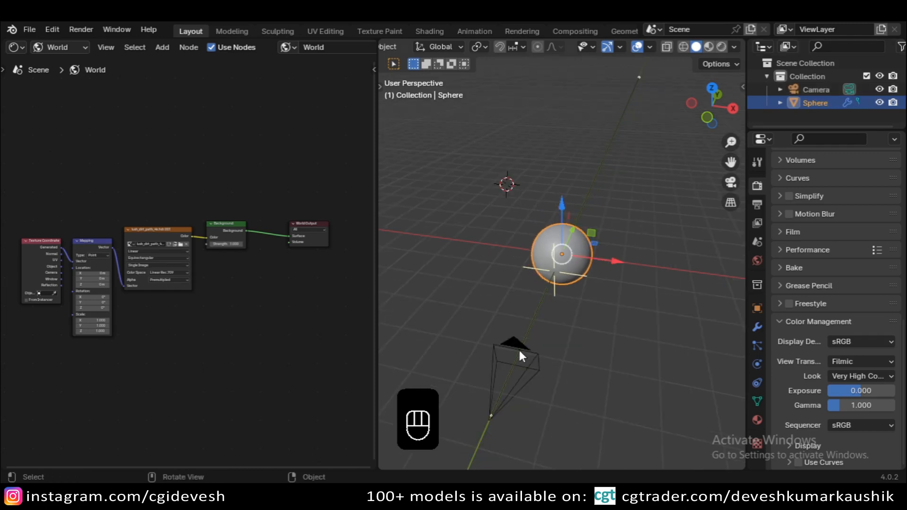
left_click(507, 396)
middle_click_drag(507, 397, 474, 299)
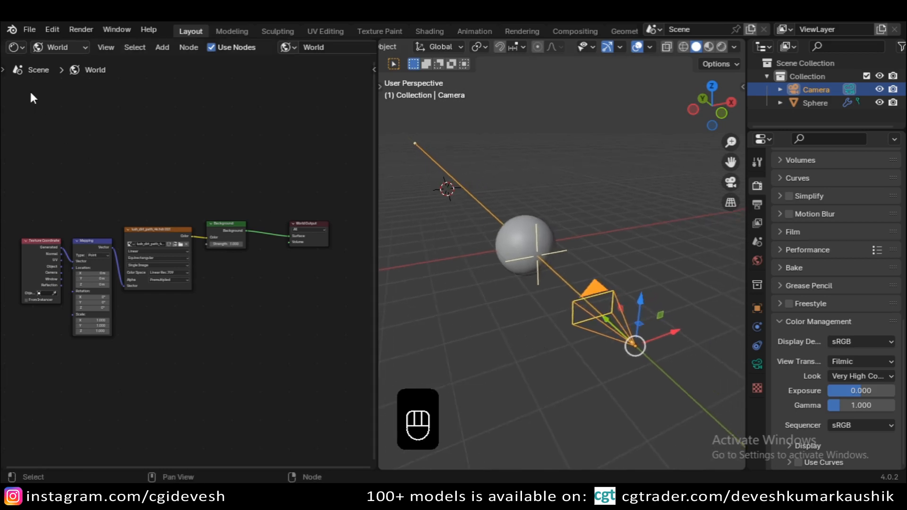
Change the node editor area to a 3D Viewport and angle it to show the camera and sphere.
left_click(16, 47)
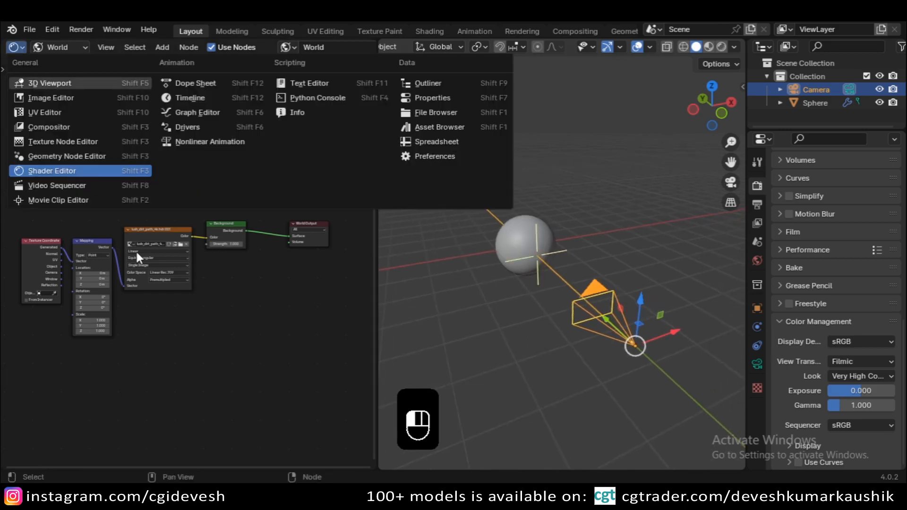
scroll(252, 297, "down", 5)
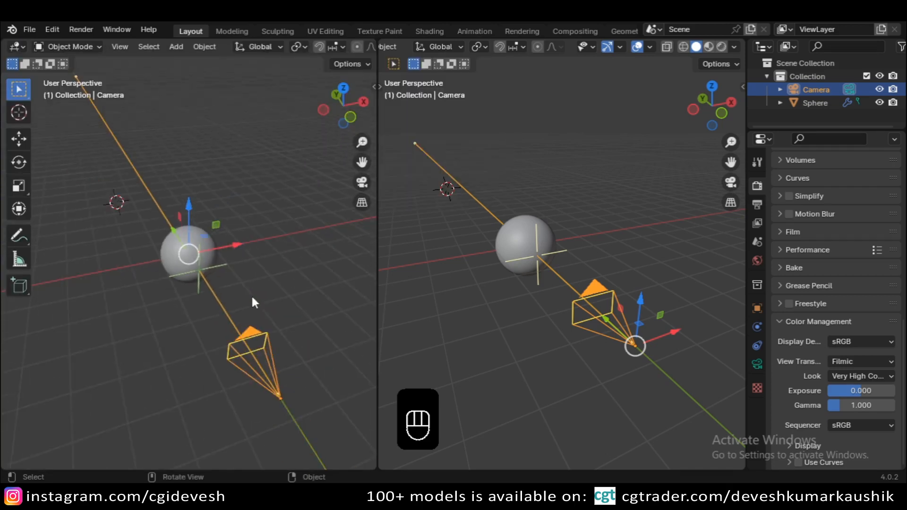
middle_click_drag(253, 298, 311, 305)
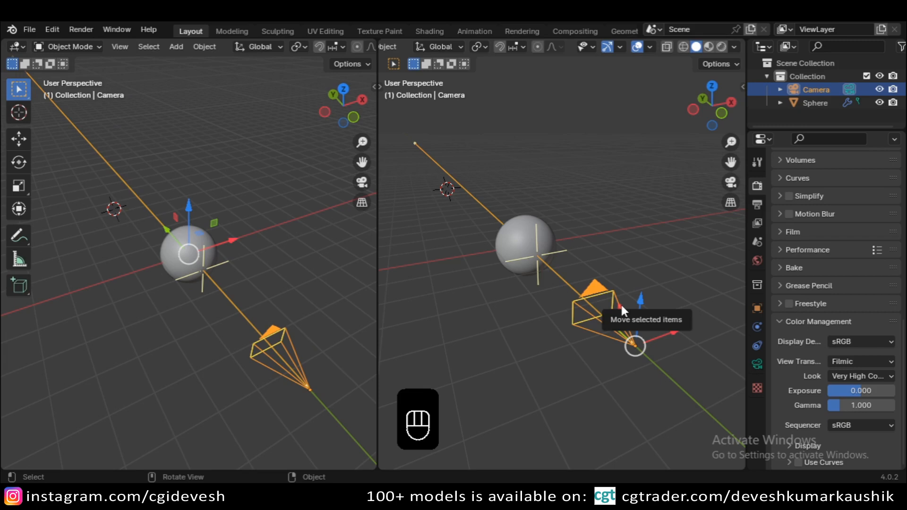
Look through the camera in the other viewport and enable Depth of Field in its viewport shading options.
key("KP_0")
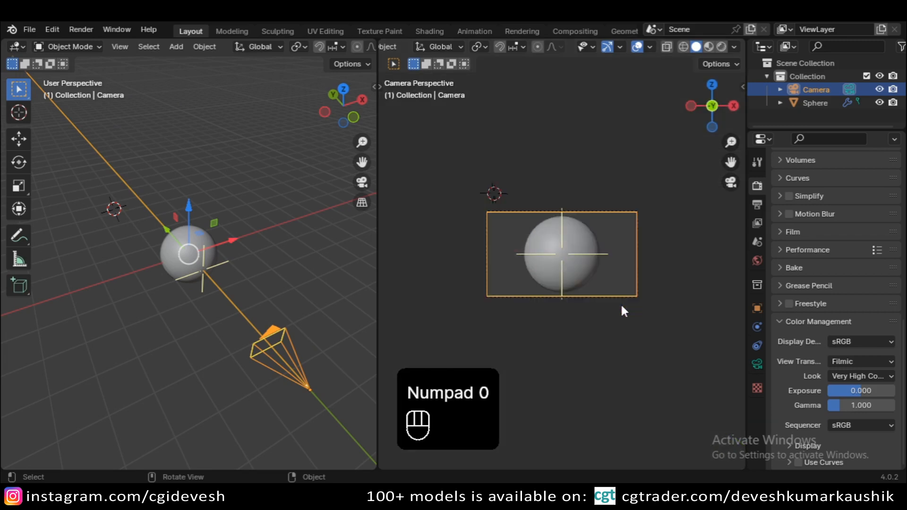
scroll(621, 310, "up", 4)
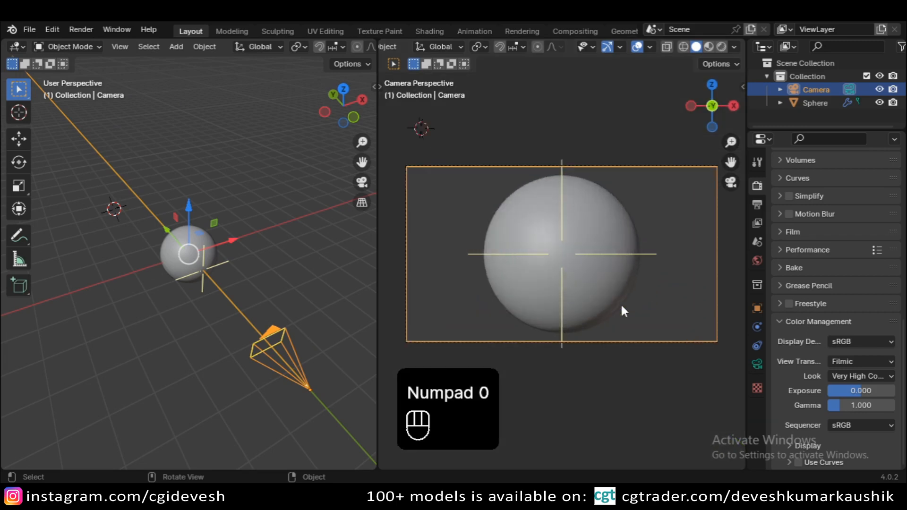
left_click(733, 45)
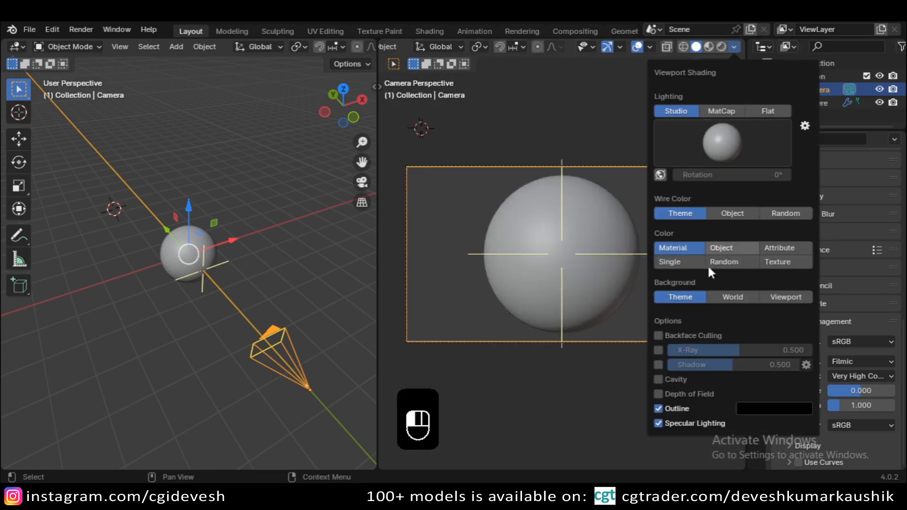
left_click(661, 394)
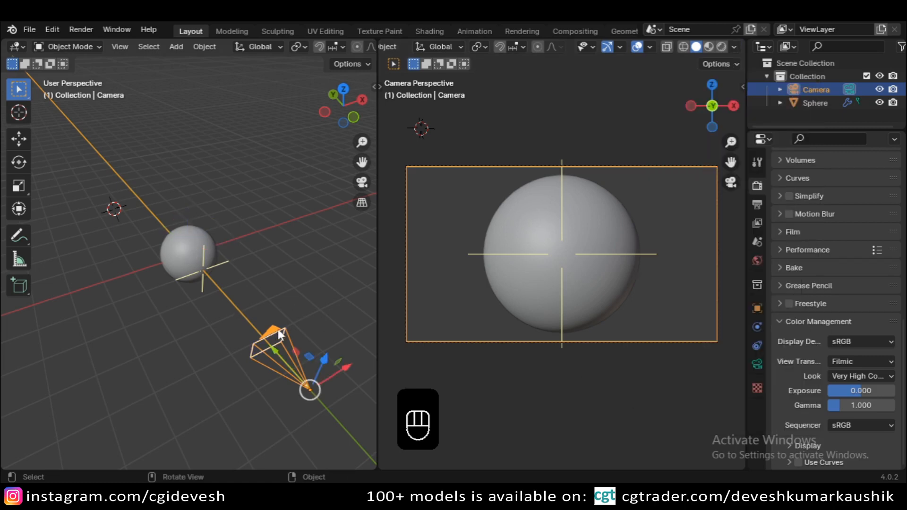
Open the camera's data settings and toggle its Limits display off and back on.
middle_click_drag(278, 329, 248, 288, "shift")
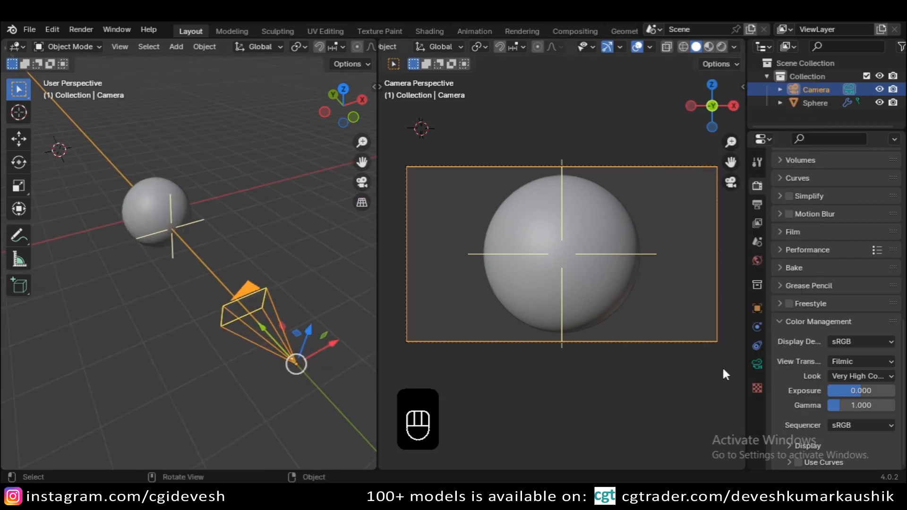
left_click(755, 362)
left_click(826, 221)
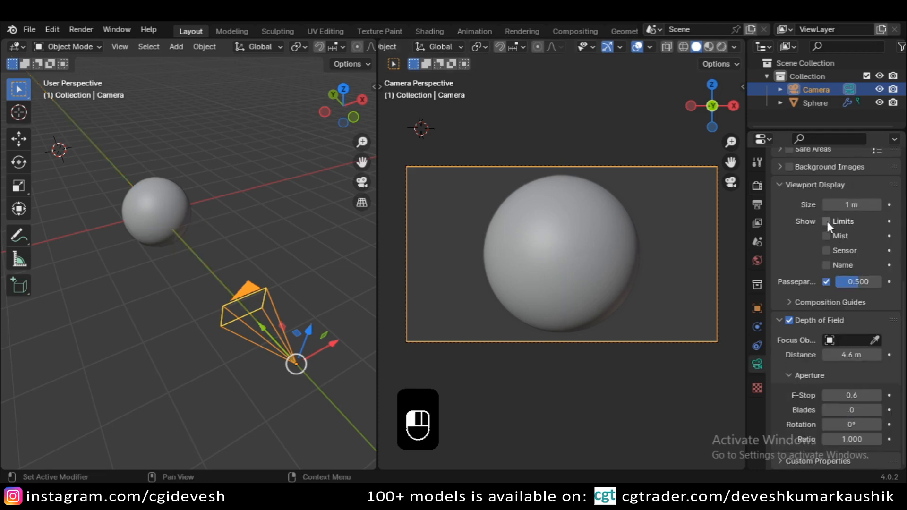
left_click(827, 222)
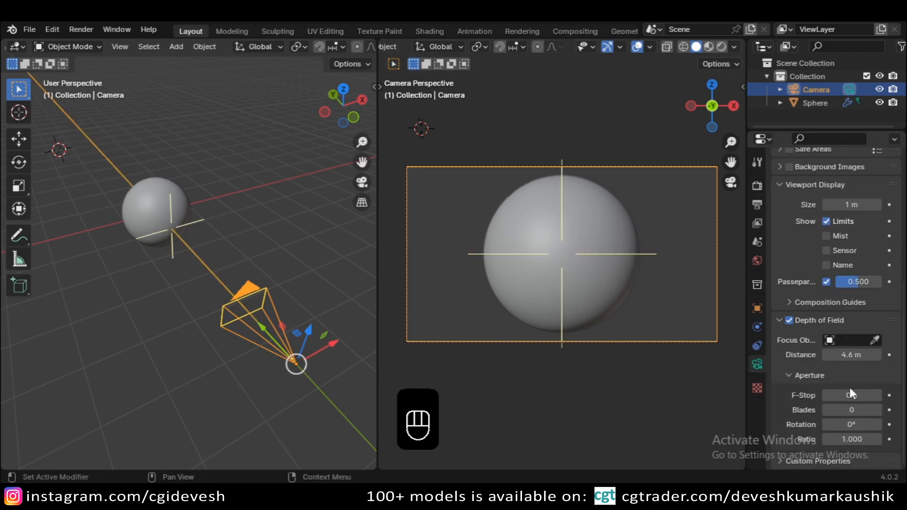
Try a lower focus distance and an F-Stop of 0.1 for the camera's depth of field, undoing each change.
left_click_drag(859, 355, 812, 356)
key("ctrl+z")
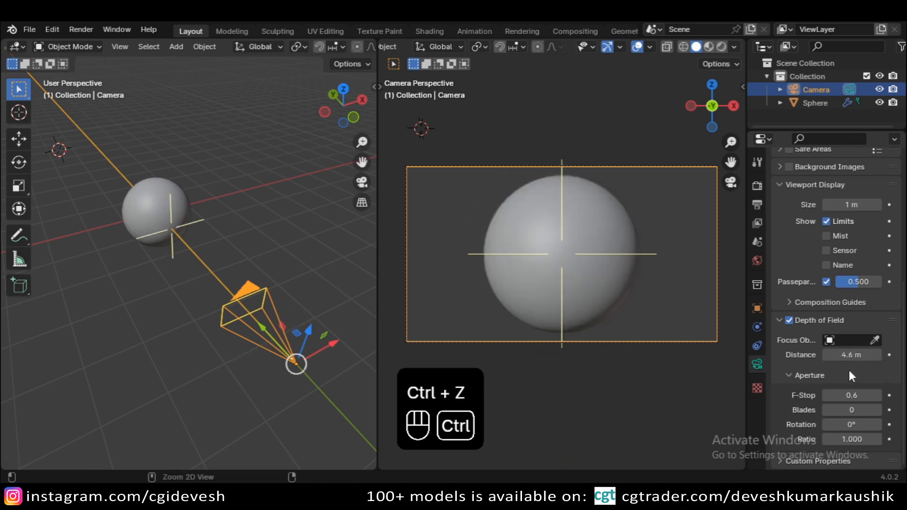
left_click(850, 395)
type("0.1")
key("Return")
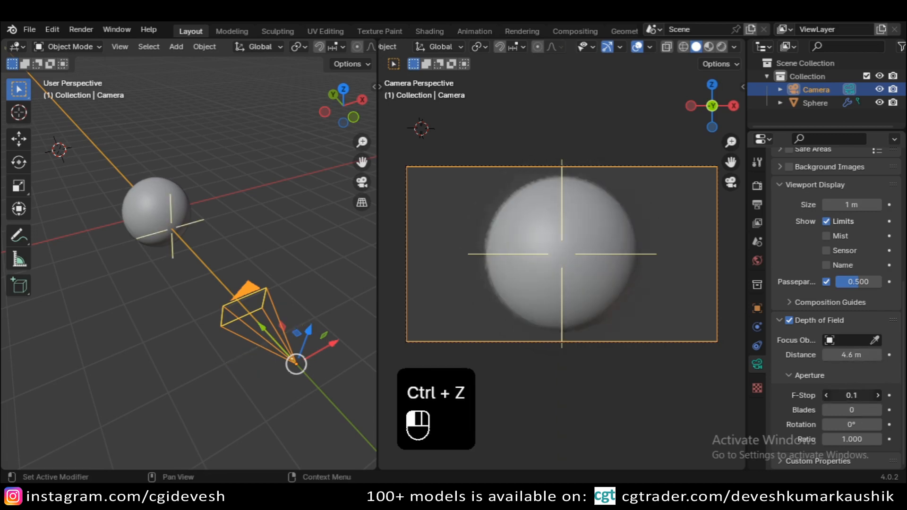
key("ctrl+z")
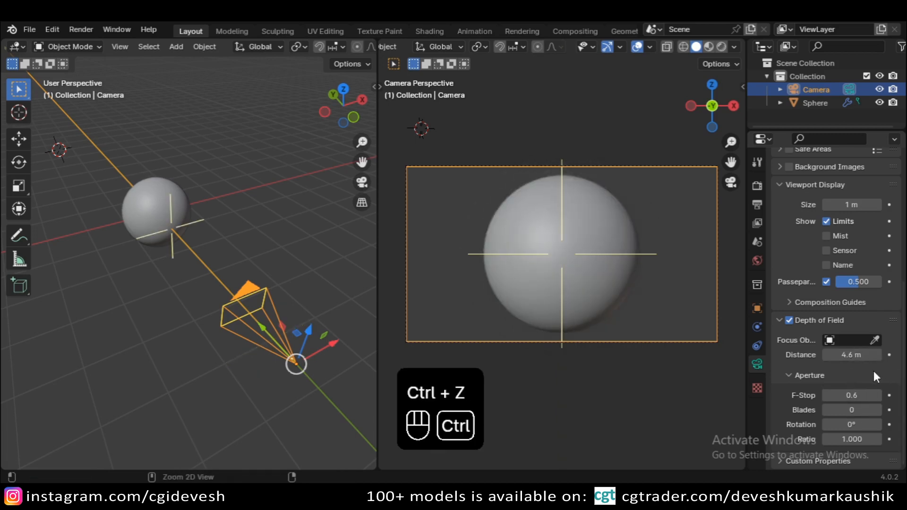
Zoom in on the camera view, set it to Rendered shading and open the world settings.
scroll(675, 273, "up", 5)
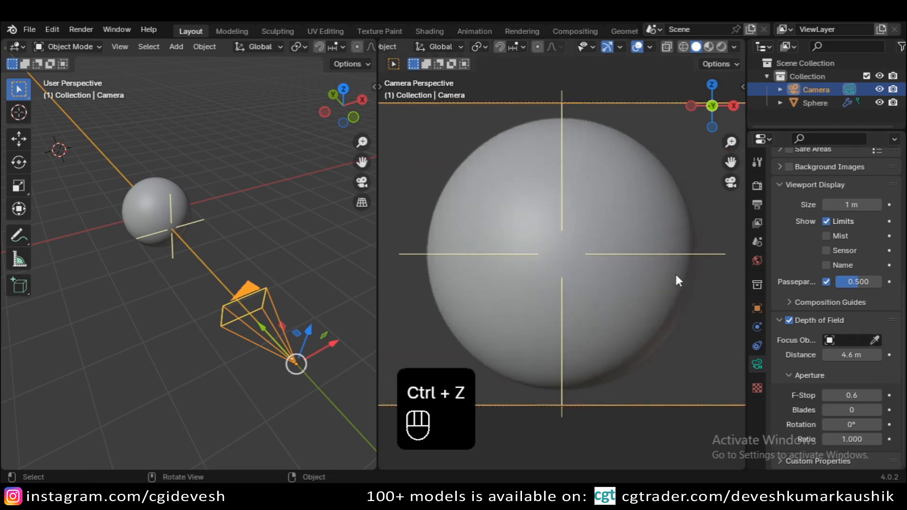
scroll(676, 276, "down", 4)
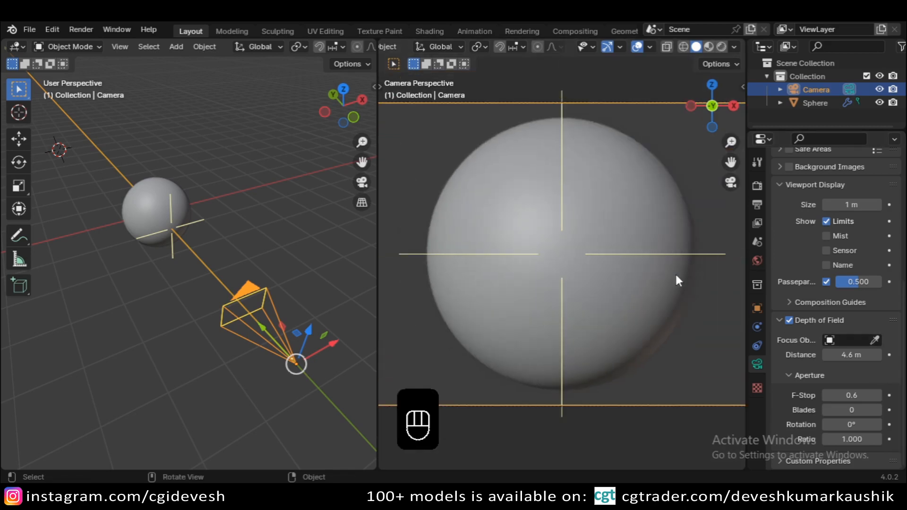
left_click(721, 47)
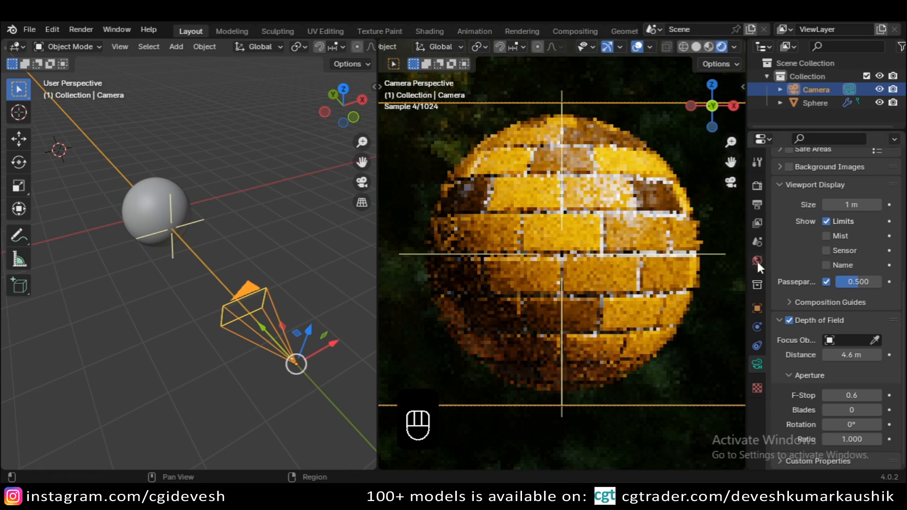
left_click(757, 260)
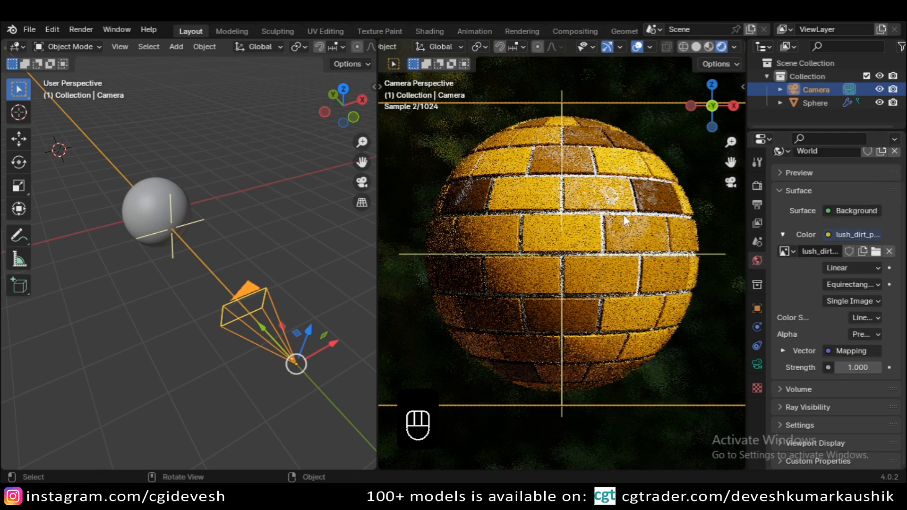
Inspect the rendered sphere and HDRI surroundings outside the camera view, with overlays and gizmos temporarily hidden.
scroll(624, 215, "down", 5)
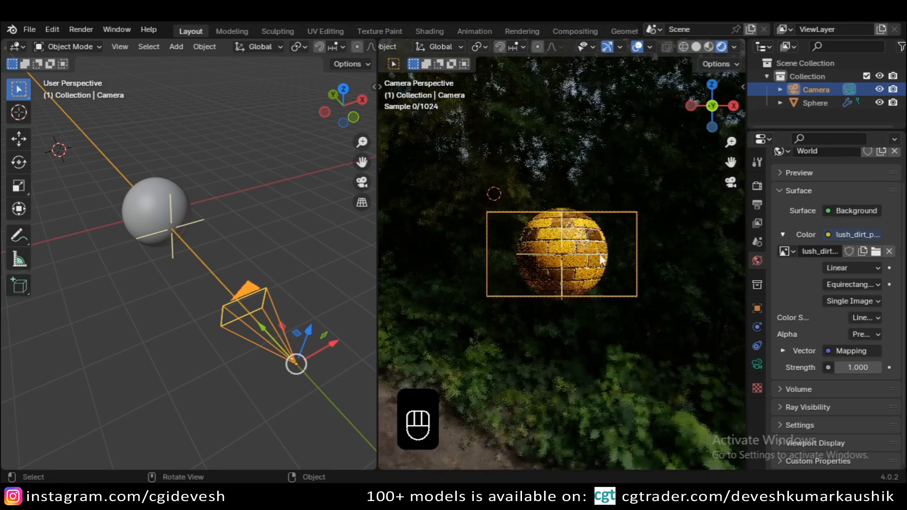
middle_click_drag(624, 215, 613, 289)
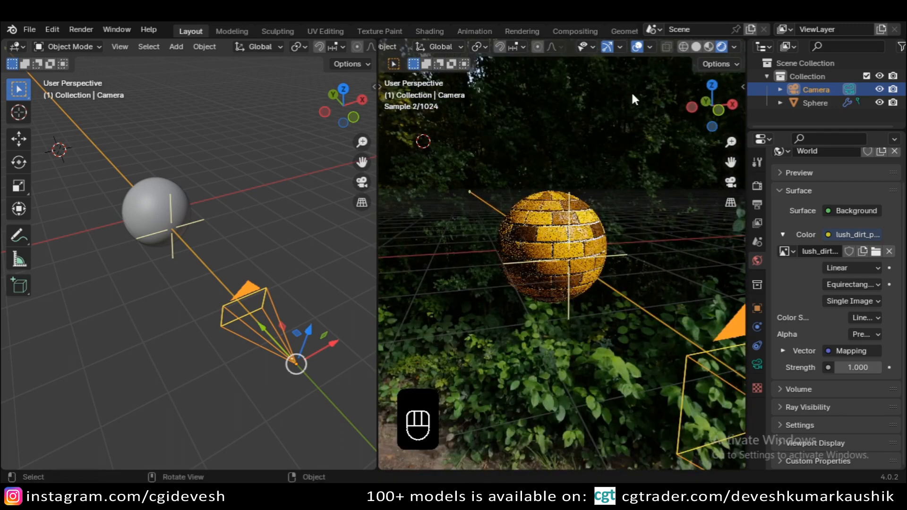
left_click(637, 46)
left_click(607, 46)
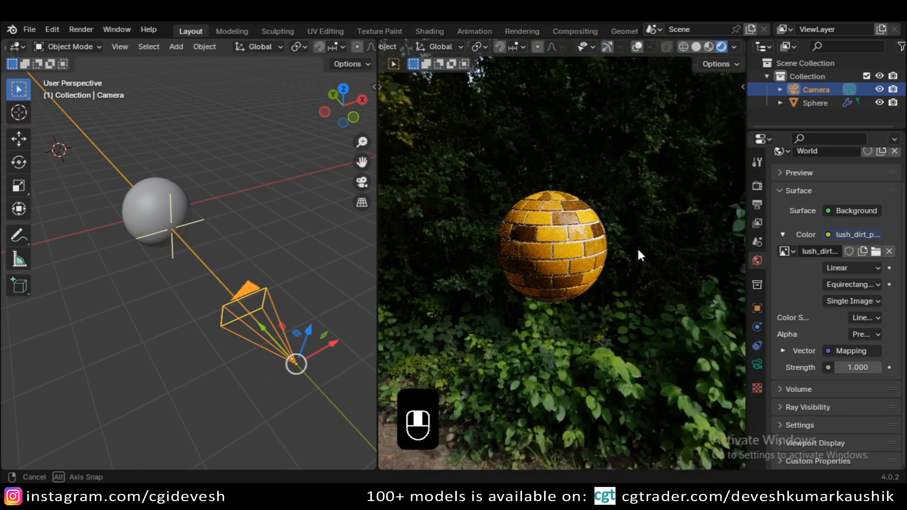
middle_click_drag(637, 248, 670, 85)
left_click(639, 47)
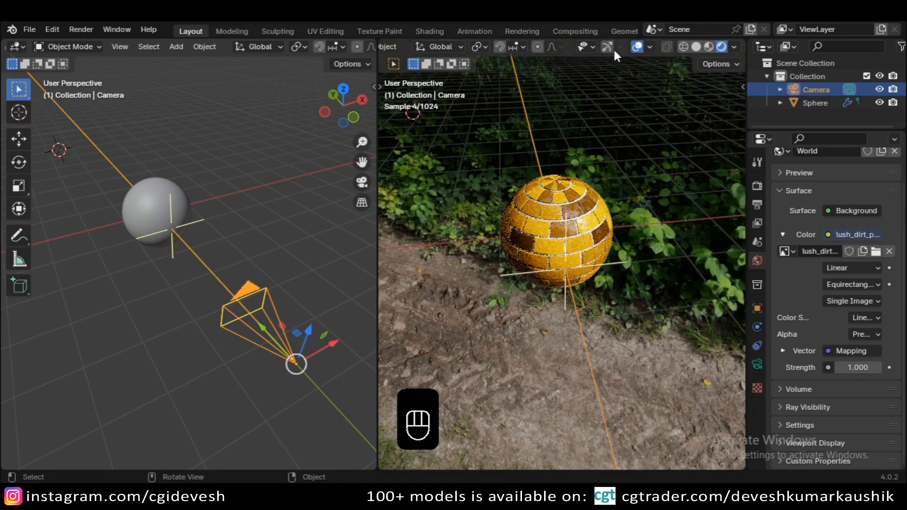
left_click(609, 47)
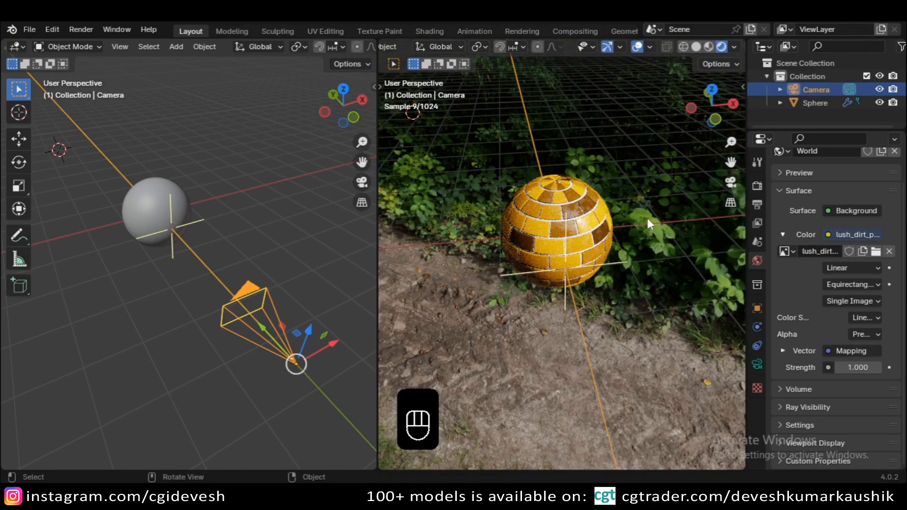
Return the rendered viewport to a close camera view of the sphere and hide its overlays and gizmos.
key("KP_0")
scroll(646, 216, "up", 7)
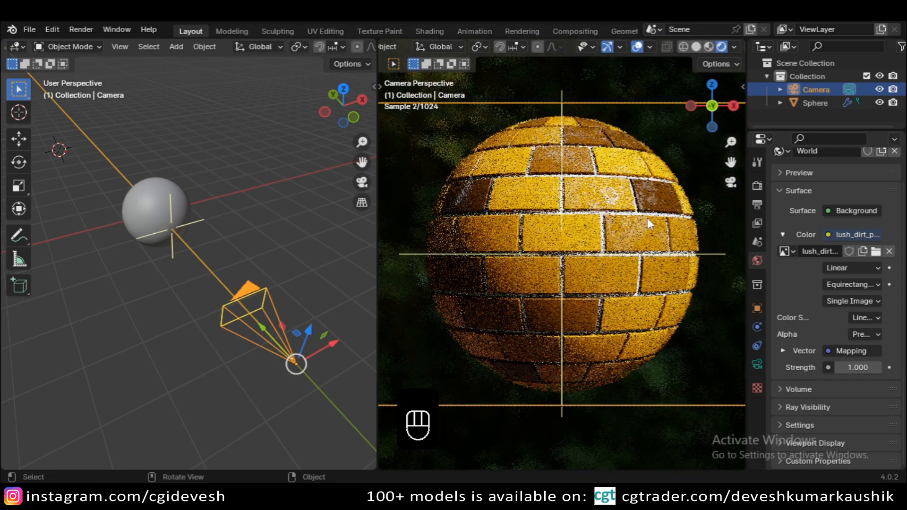
left_click(637, 46)
left_click(606, 47)
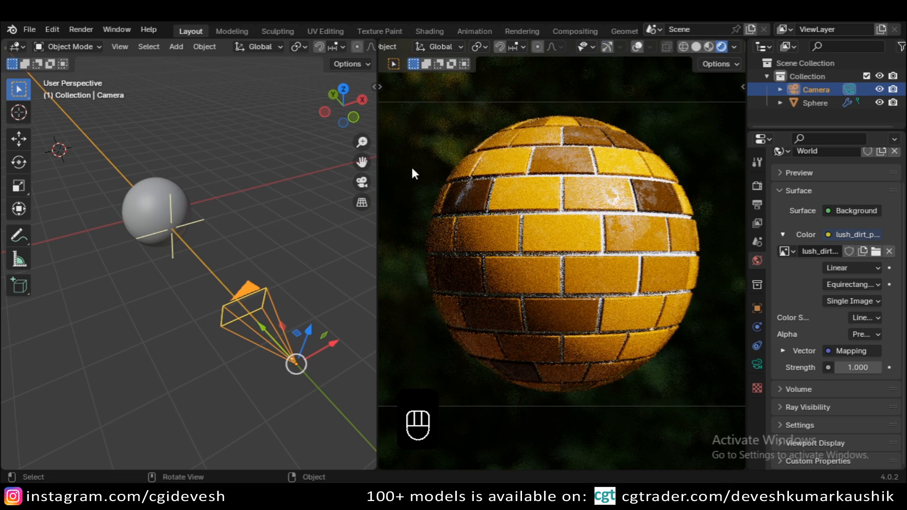
Change the solid-shaded viewport back to the Shader Editor and show the Object shader nodes of the selected sphere.
left_click(16, 46)
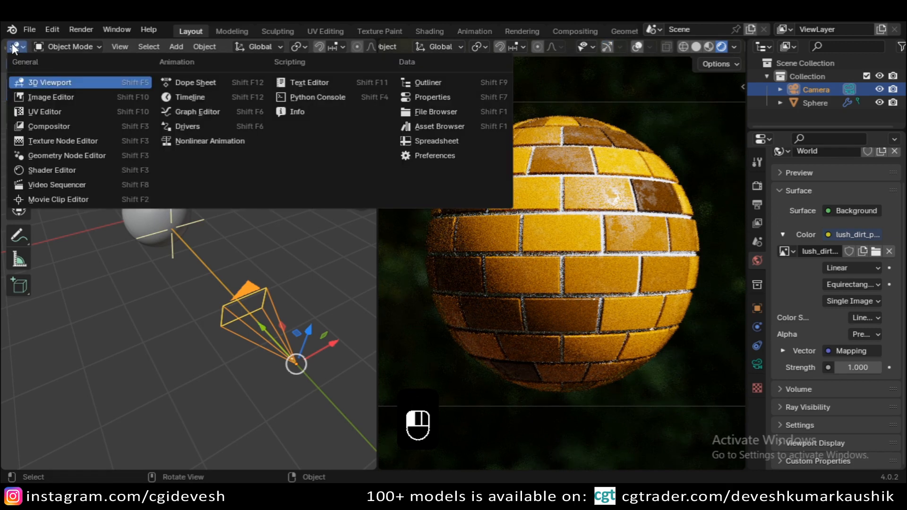
left_click(50, 169)
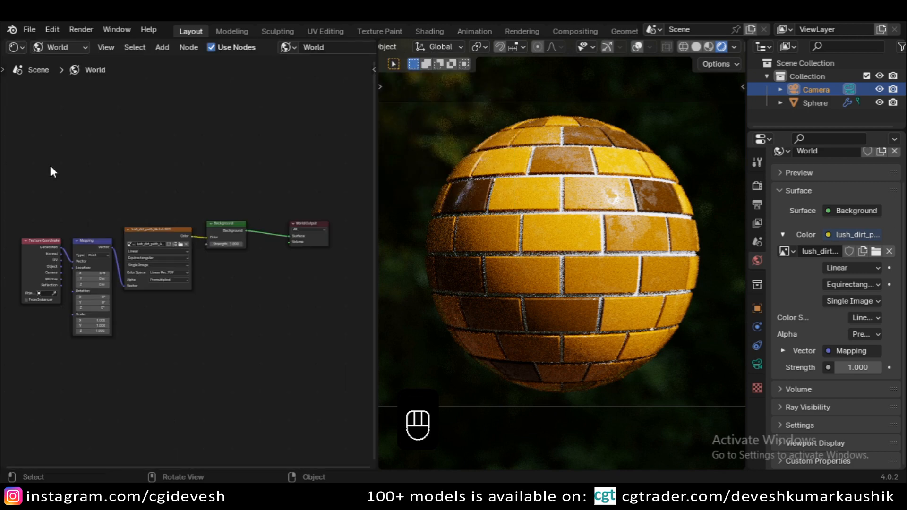
left_click(66, 46)
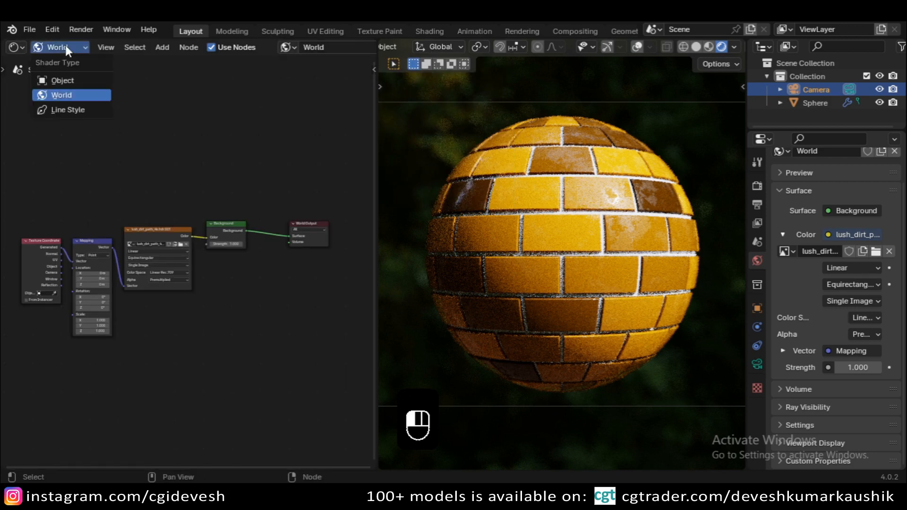
left_click(563, 252)
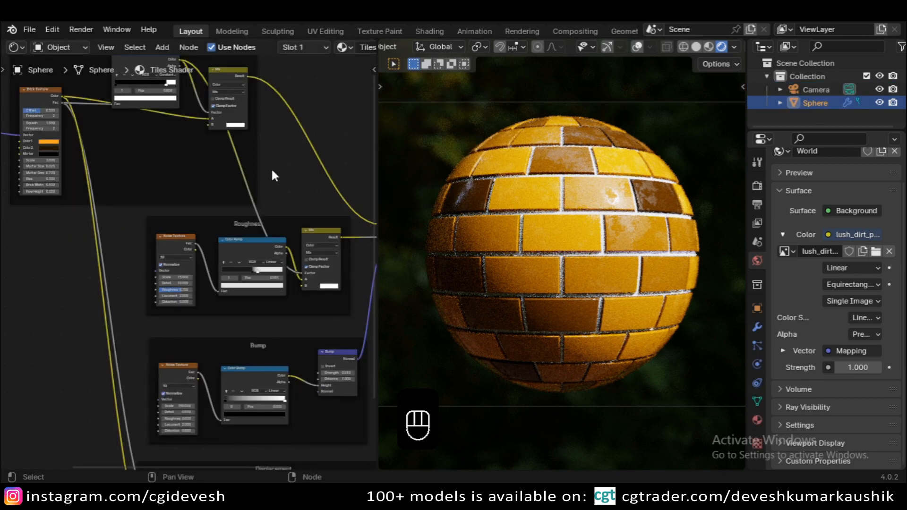
Disconnect the Displacement node's link from the Material Output in the Tiles Shader node tree.
scroll(271, 168, "down", 2)
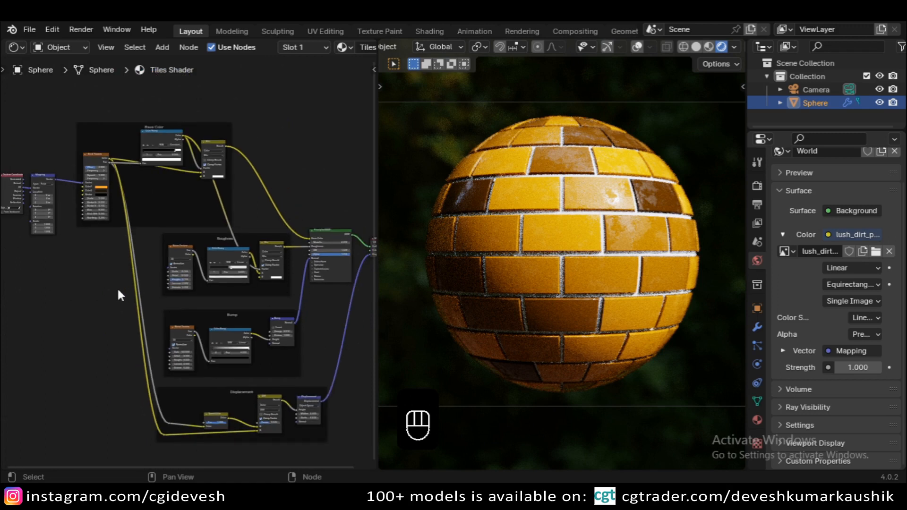
middle_click_drag(94, 281, 151, 313)
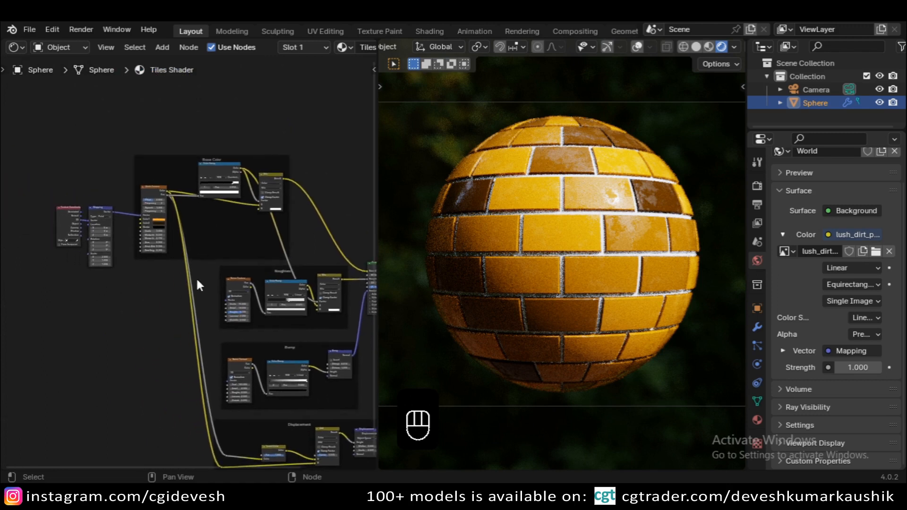
scroll(130, 286, "up", 3)
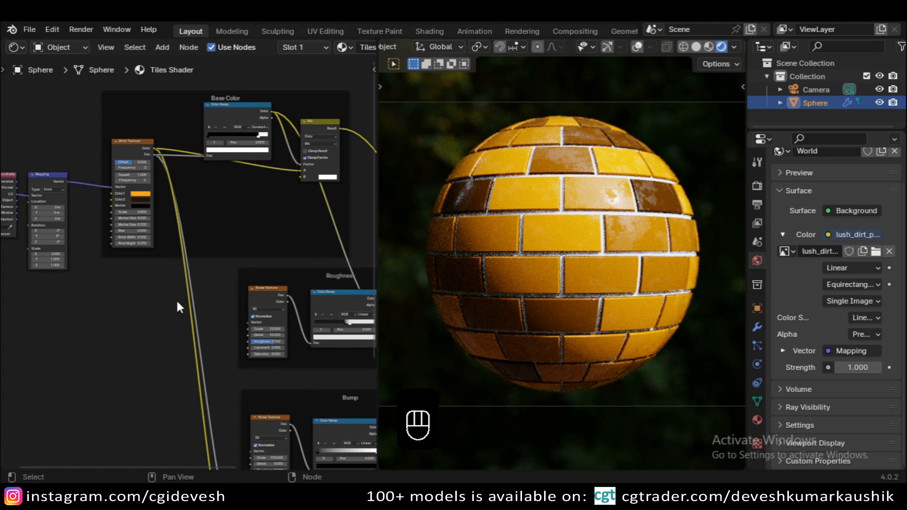
middle_click_drag(180, 307, 254, 201)
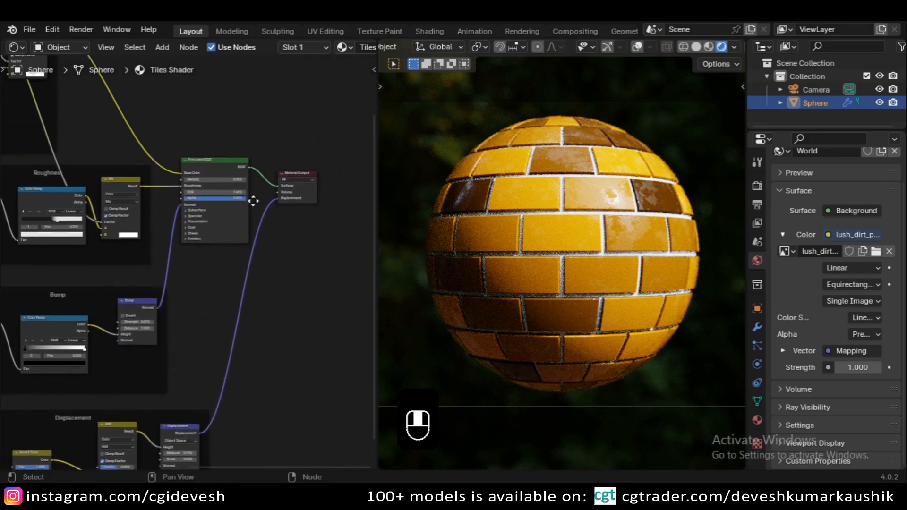
scroll(273, 194, "up", 2)
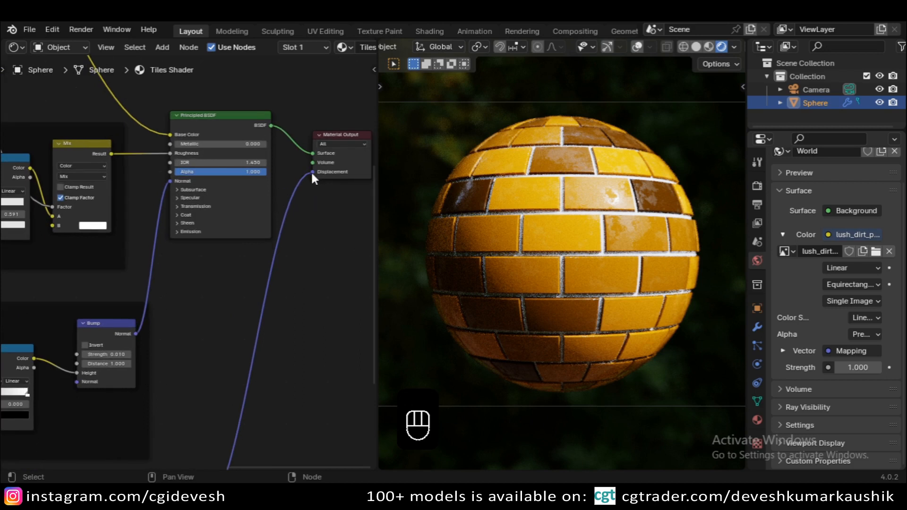
left_click_drag(312, 172, 300, 227)
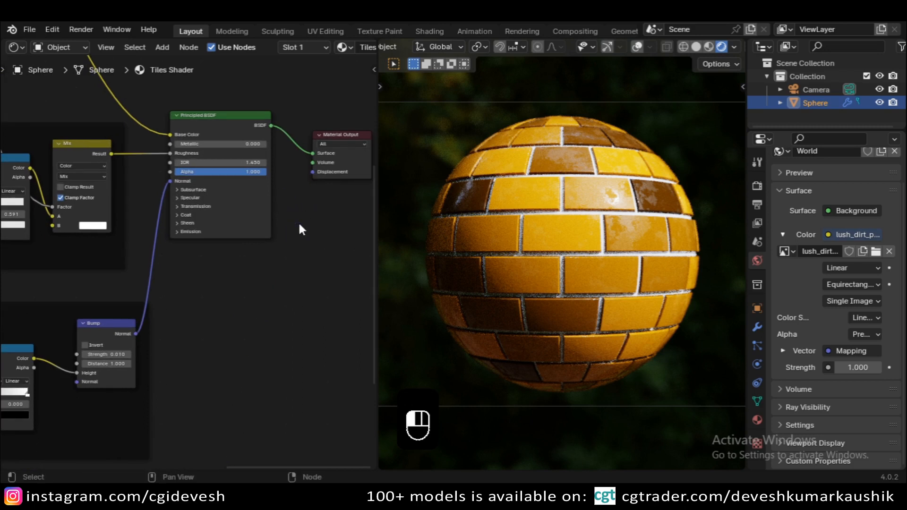
Disconnect the links feeding the Normal, Roughness and Base Color inputs of the Principled BSDF.
middle_click_drag(202, 279, 339, 267)
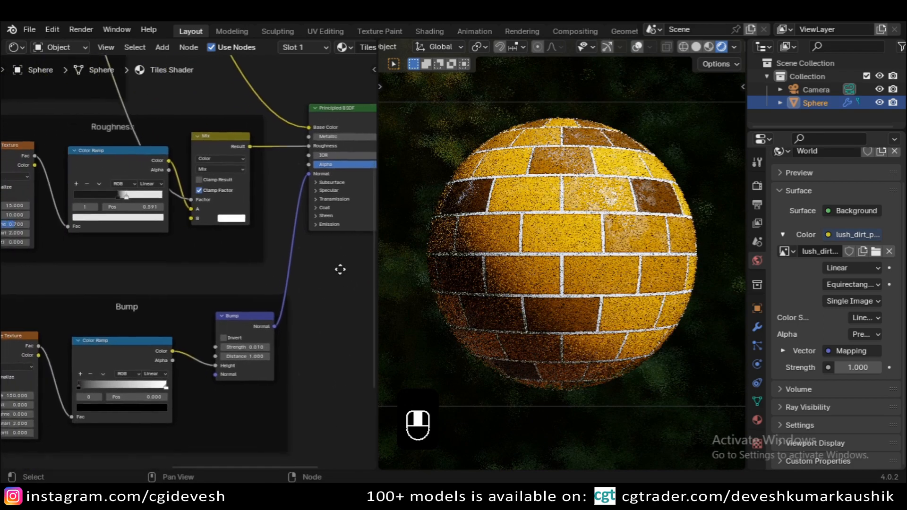
left_click_drag(308, 173, 291, 252)
left_click_drag(310, 147, 285, 210)
middle_click_drag(285, 210, 292, 340)
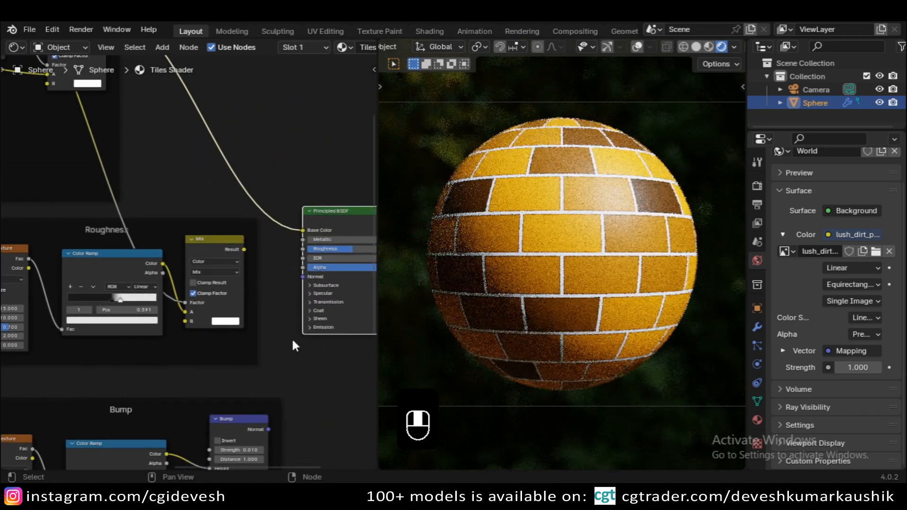
left_click_drag(302, 230, 276, 174)
Examine the overall shader layout, the disconnected Principled BSDF, and the Texture Coordinate and Mapping nodes.
scroll(273, 180, "down", 2)
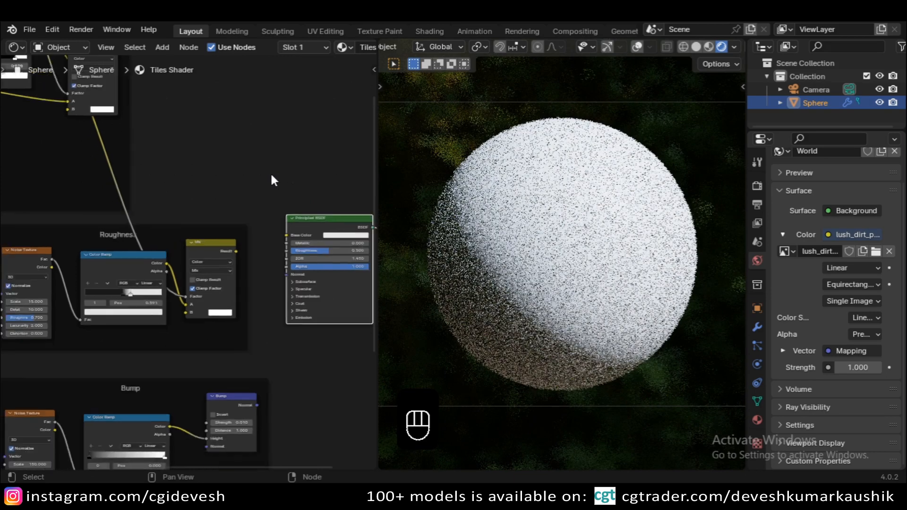
scroll(241, 203, "down", 2)
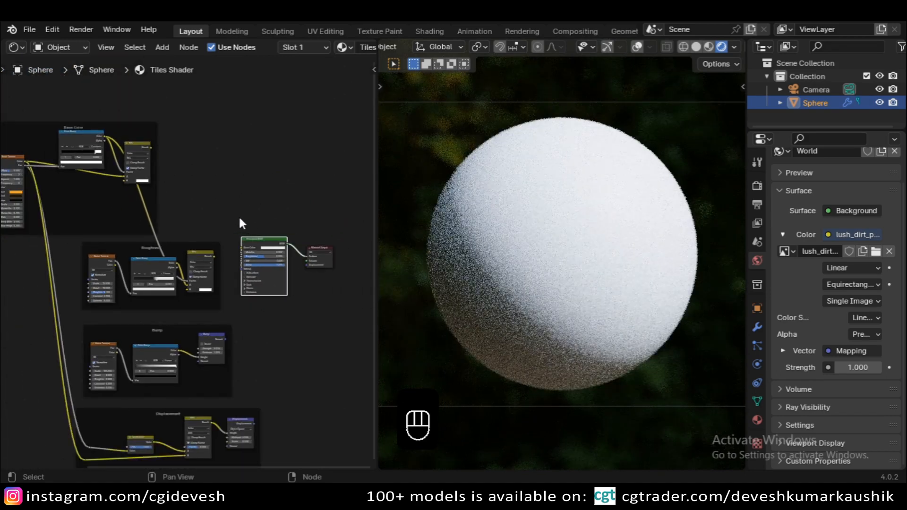
scroll(240, 218, "up", 3)
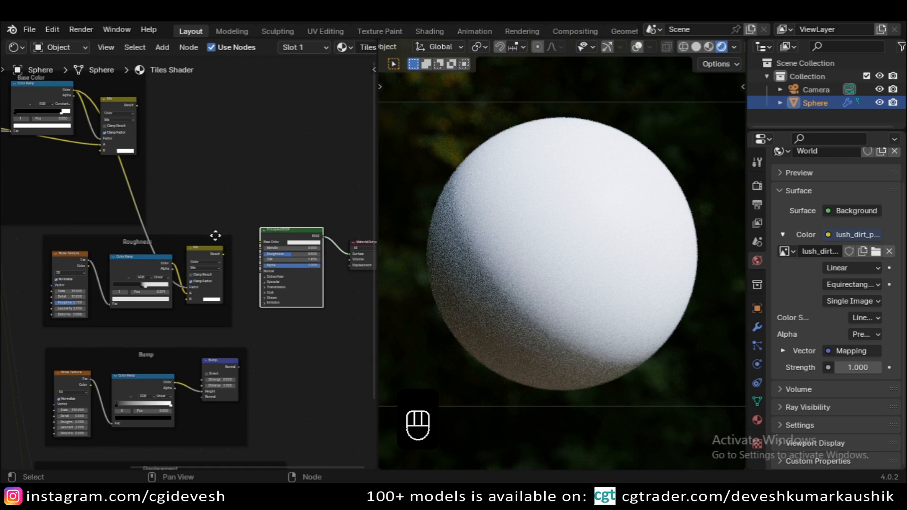
middle_click_drag(245, 187, 119, 189)
key("KP_Decimal")
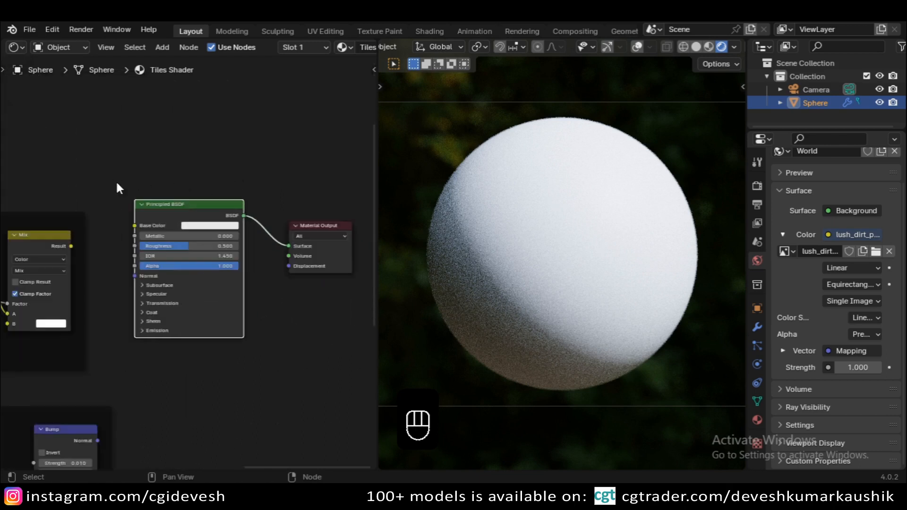
scroll(124, 211, "up", 3)
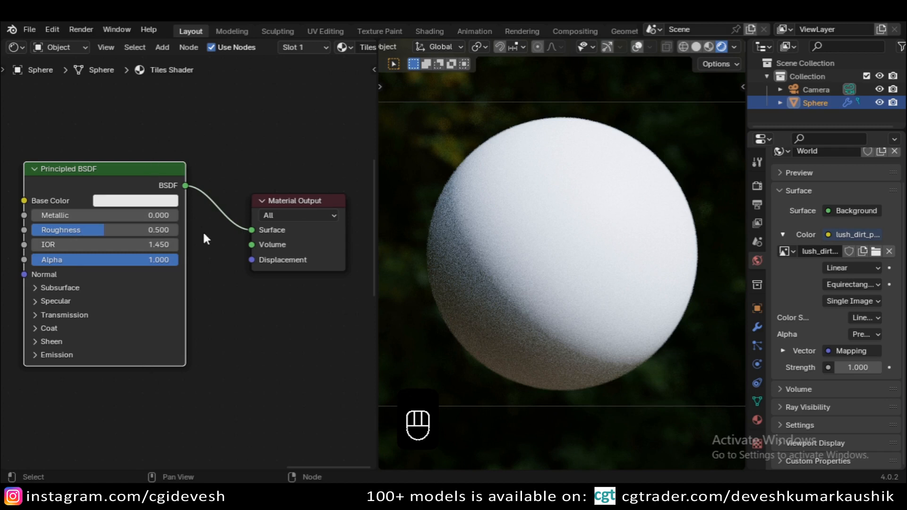
scroll(203, 231, "down", 5)
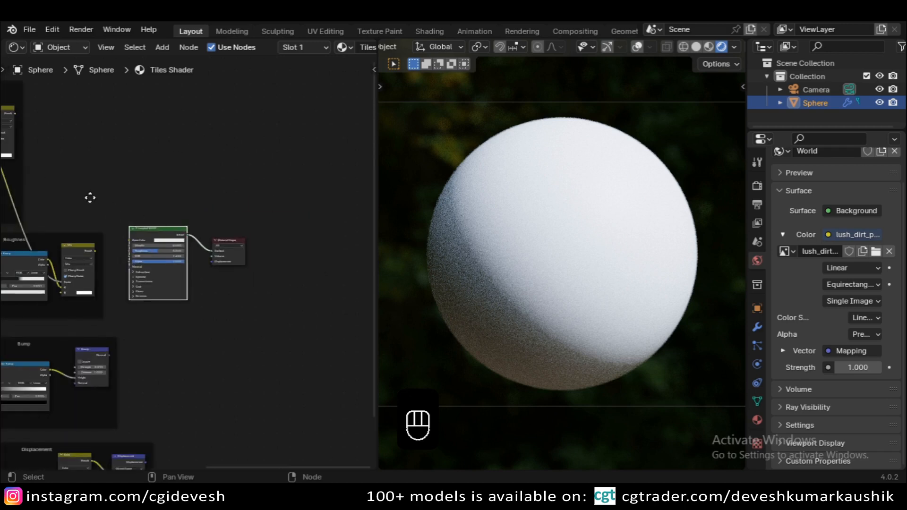
middle_click_drag(90, 196, 235, 259)
scroll(234, 256, "up", 5)
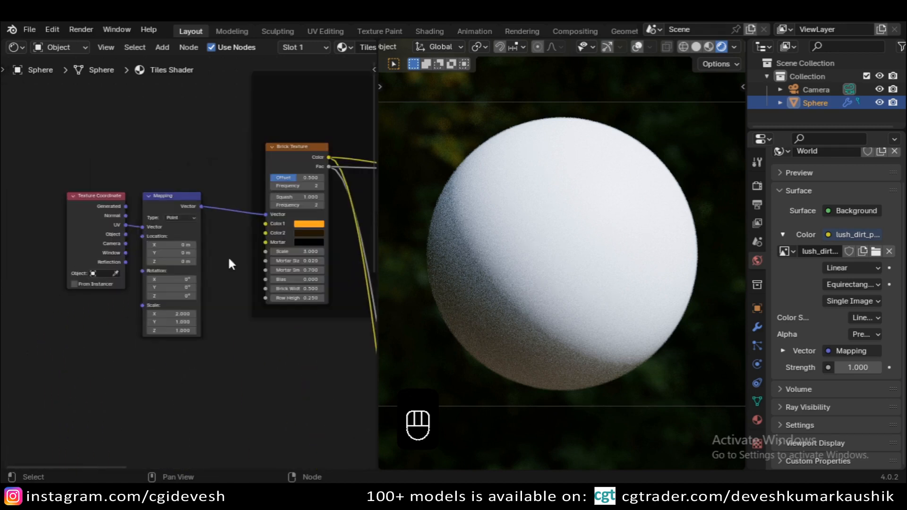
scroll(255, 250, "up", 1)
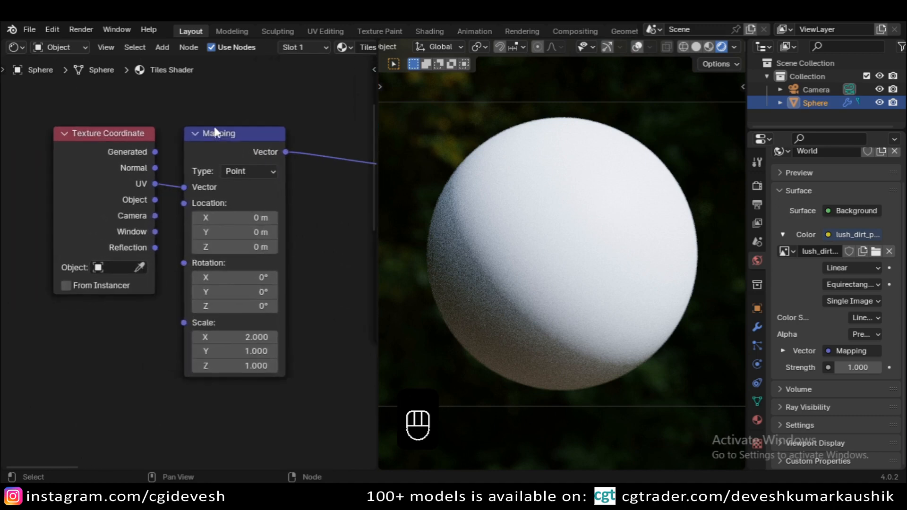
scroll(335, 248, "down", 5)
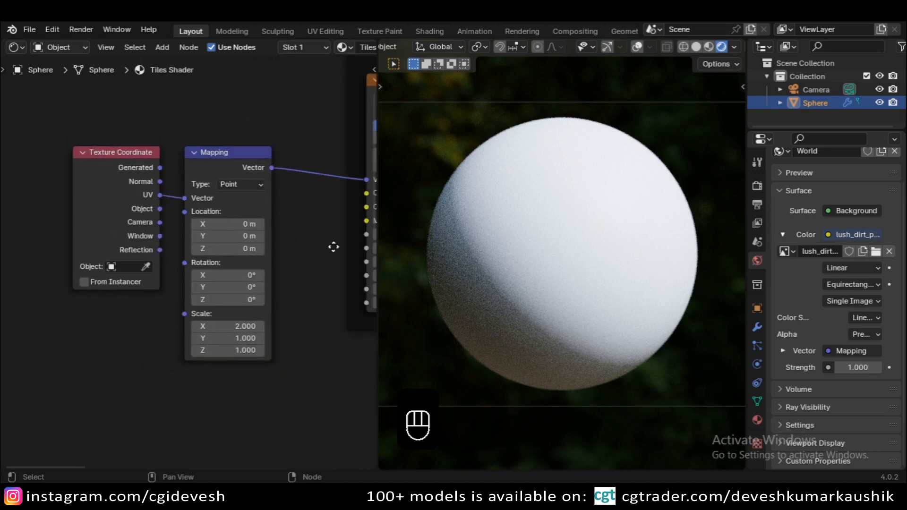
Preview the Brick Texture's color output on the sphere.
middle_click_drag(334, 247, 114, 305)
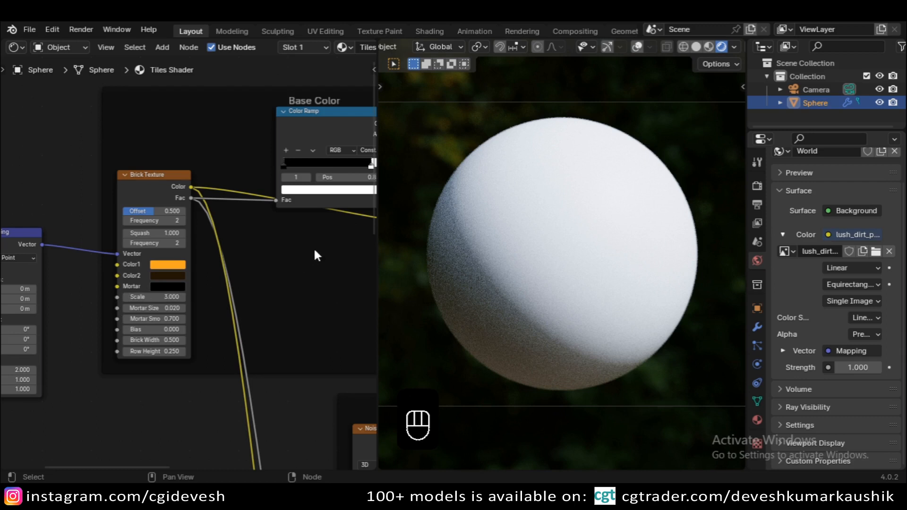
middle_click_drag(313, 247, 209, 253)
scroll(132, 228, "up", 3)
middle_click_drag(139, 231, 188, 213)
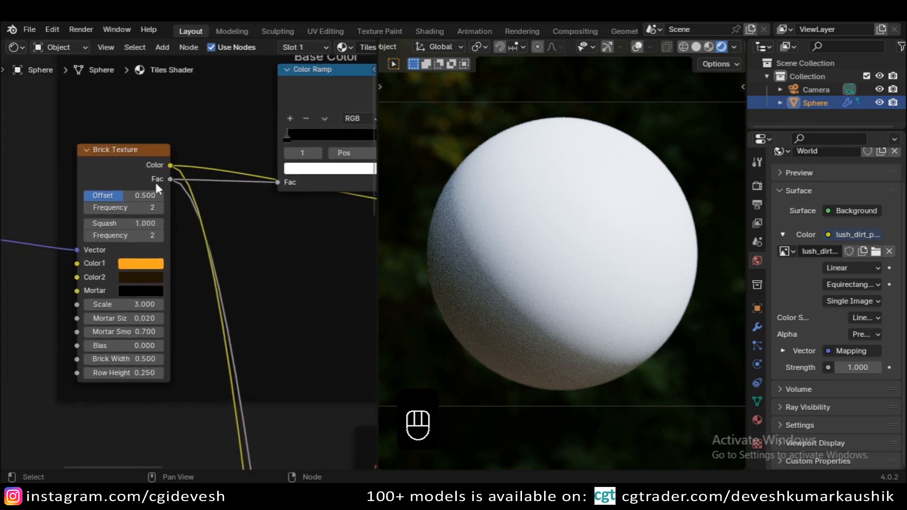
left_click(116, 162, "ctrl+shift")
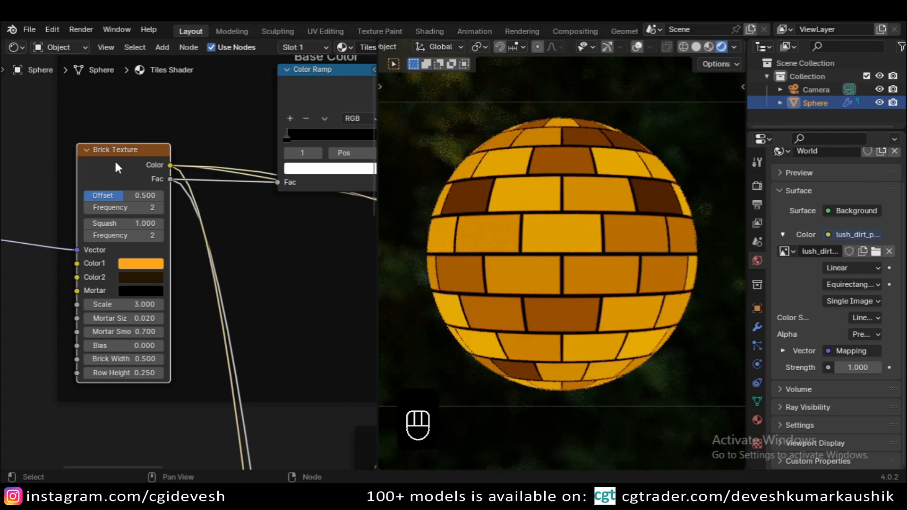
Preview the Base Color frame's Color Ramp and then its Mix result on the sphere.
middle_click_drag(257, 259, 95, 326)
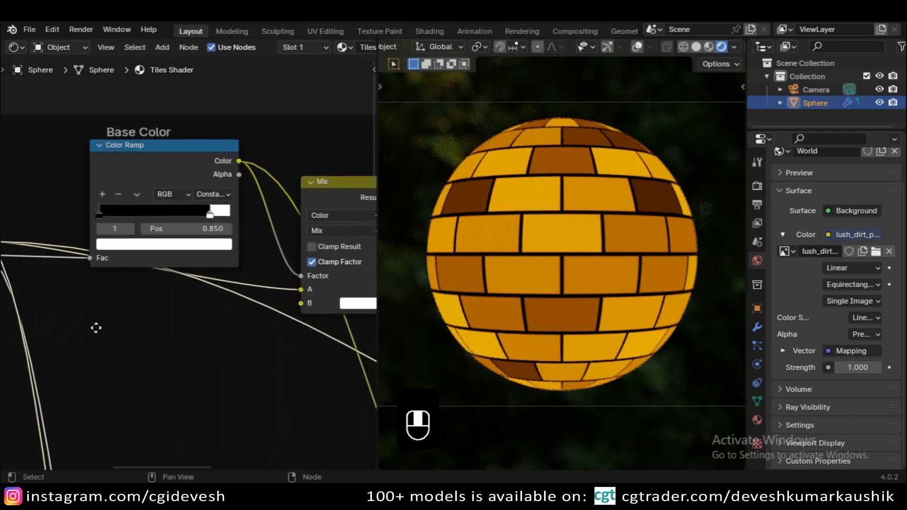
left_click(138, 163, "ctrl+shift")
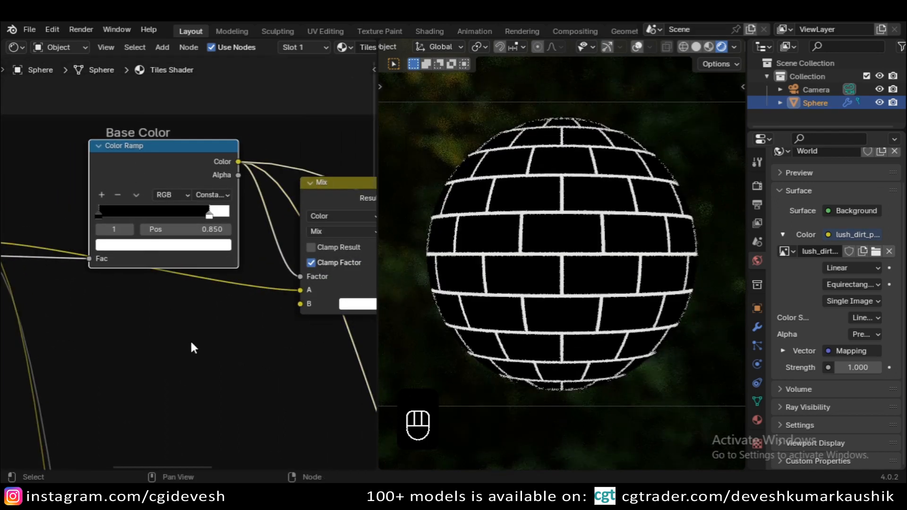
middle_click_drag(265, 338, 157, 346)
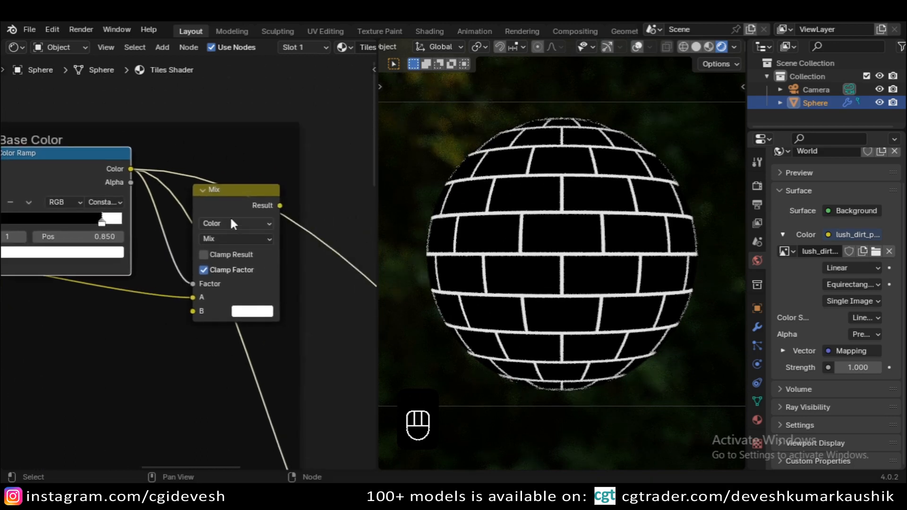
left_click(233, 197, "ctrl+shift")
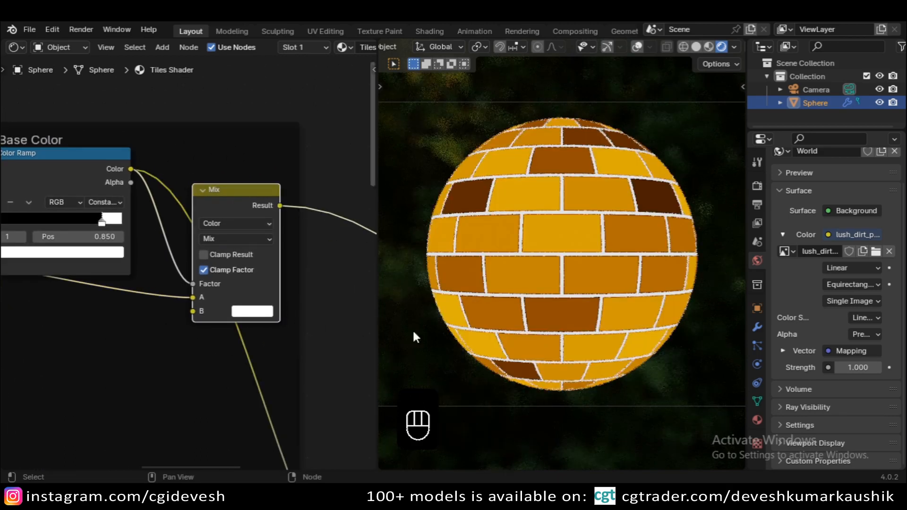
Insert the Principled BSDF into the link between the Base Color Mix result and the Material Output's Surface, feeding its Base Color.
scroll(299, 357, "down", 3)
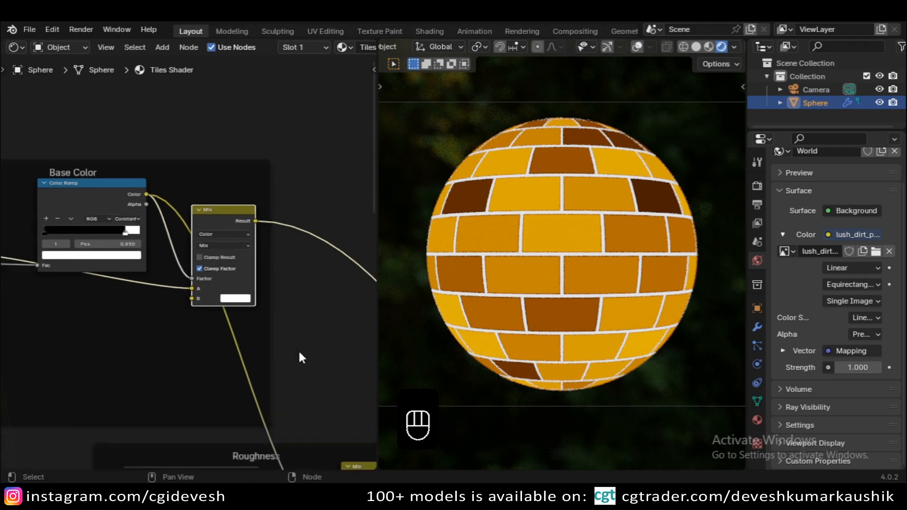
middle_click_drag(299, 356, 24, 166)
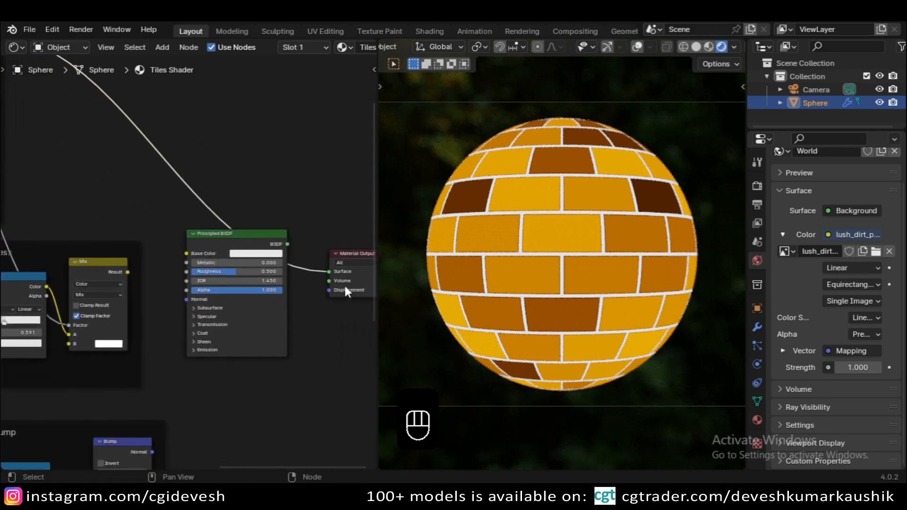
left_click_drag(229, 231, 243, 228)
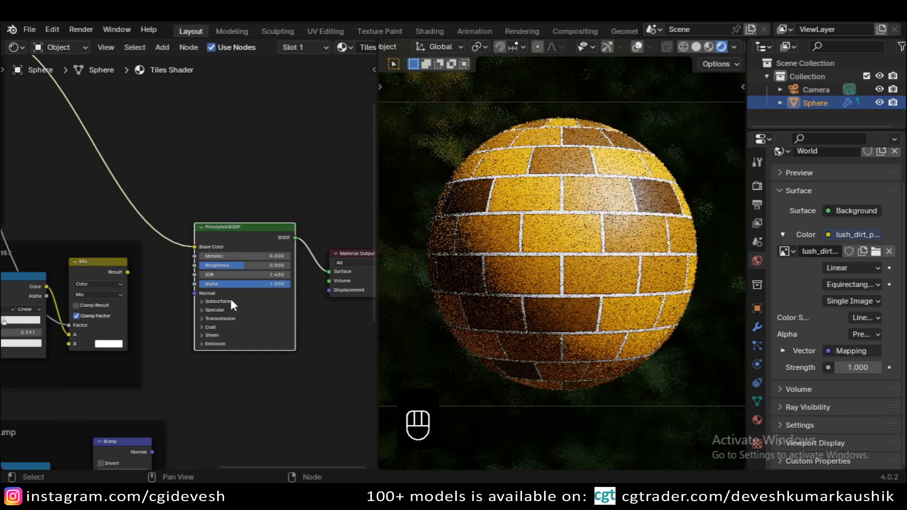
Preview the Roughness frame's Noise Texture on the sphere.
middle_click_drag(155, 315, 267, 280)
middle_click_drag(132, 338, 232, 311)
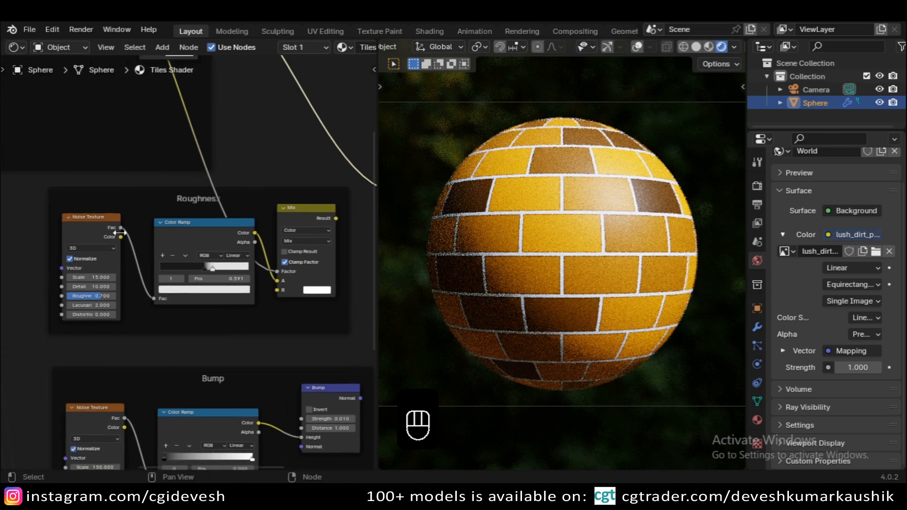
scroll(90, 222, "up", 3)
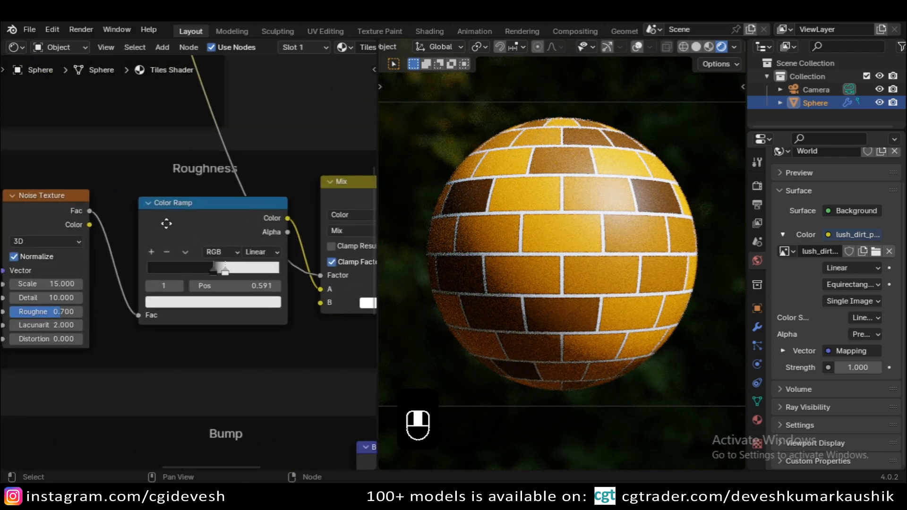
left_click(144, 208, "ctrl+shift")
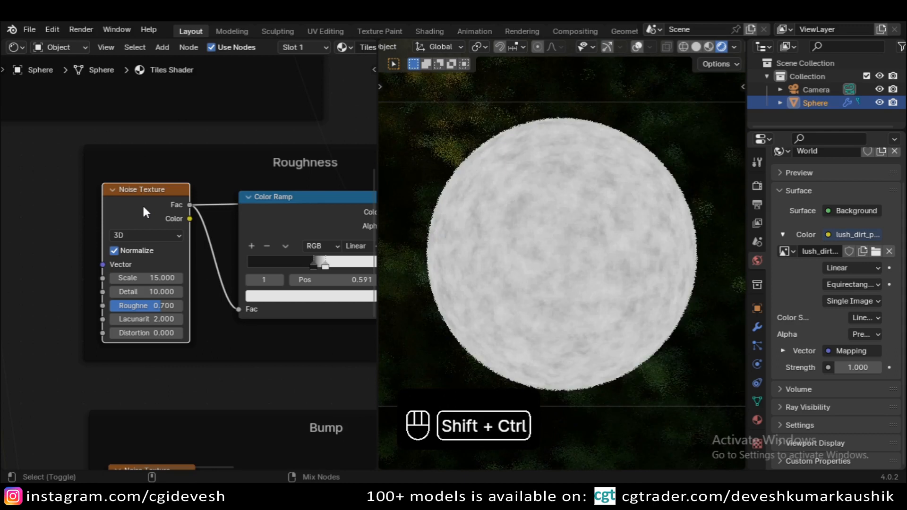
Preview the Roughness frame's Color Ramp and then its Mix result on the sphere.
middle_click_drag(246, 140, 156, 178)
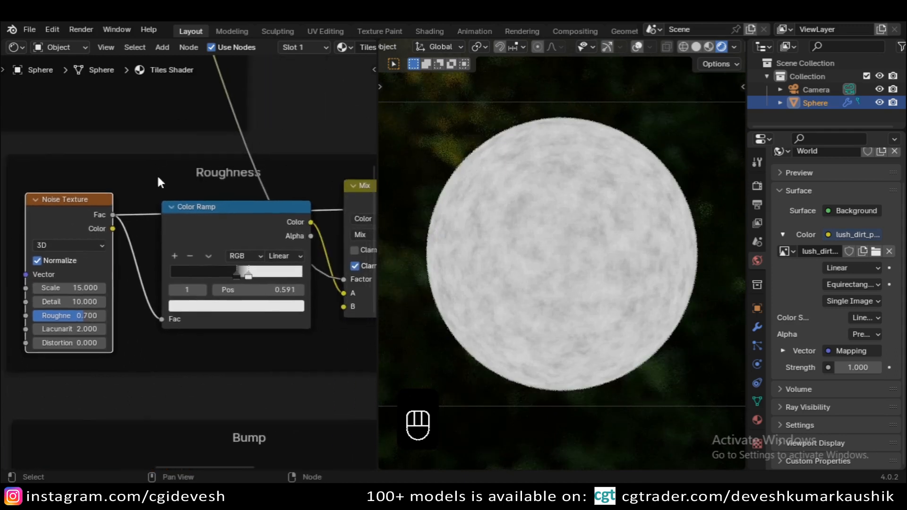
left_click(214, 225, "ctrl+shift")
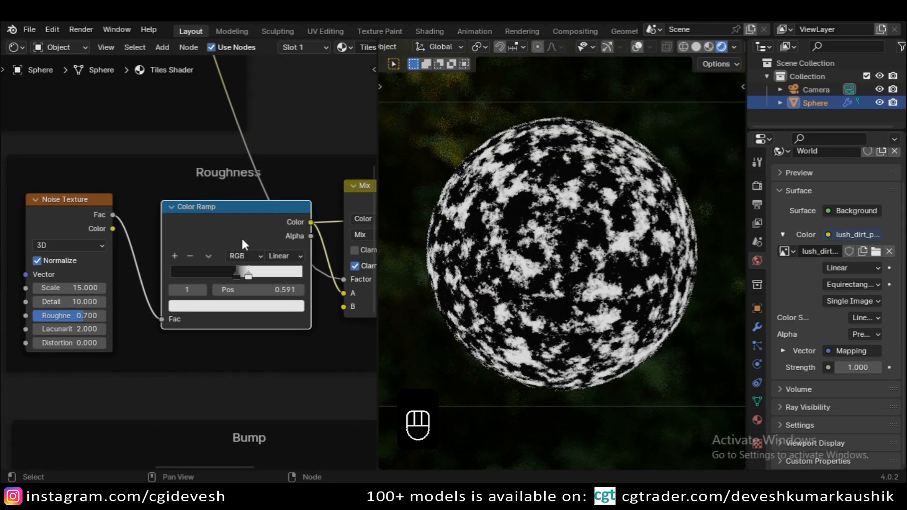
middle_click_drag(240, 237, 120, 242)
left_click(255, 194, "ctrl+shift")
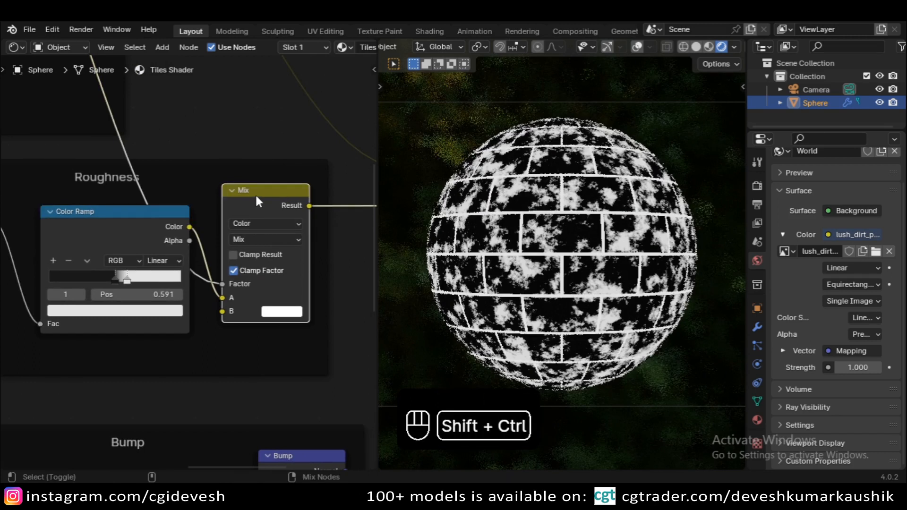
middle_click_drag(329, 277, 124, 272)
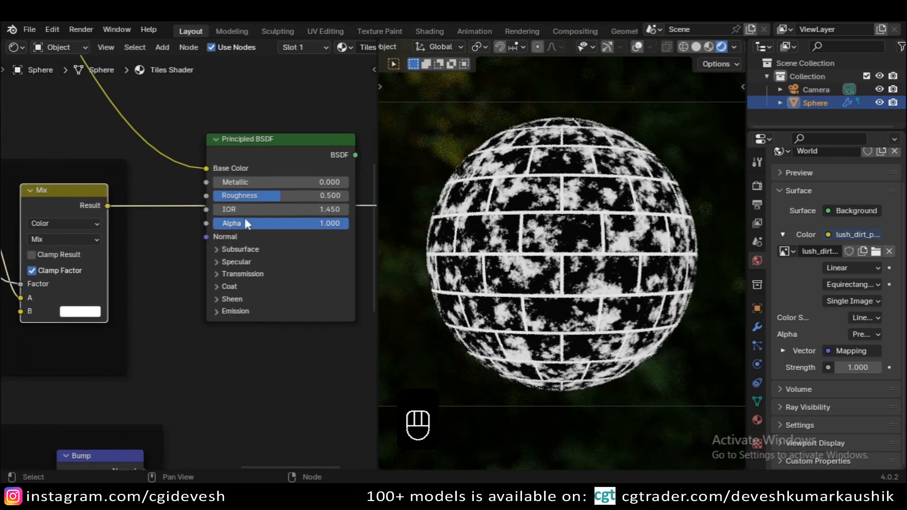
middle_click_drag(284, 228, 204, 231)
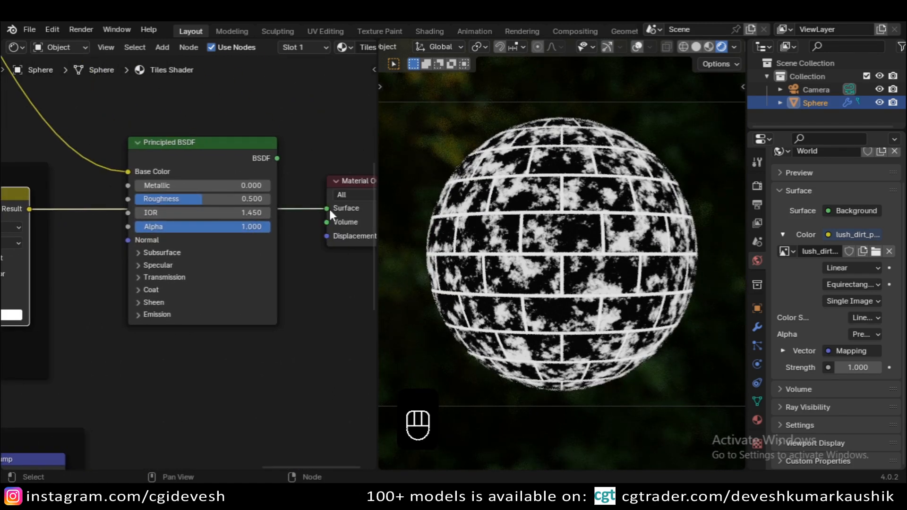
Reconnect the Principled BSDF to the Material Output's Surface and link the Roughness frame's Mix result to its Roughness input.
left_click(224, 158, "ctrl+shift")
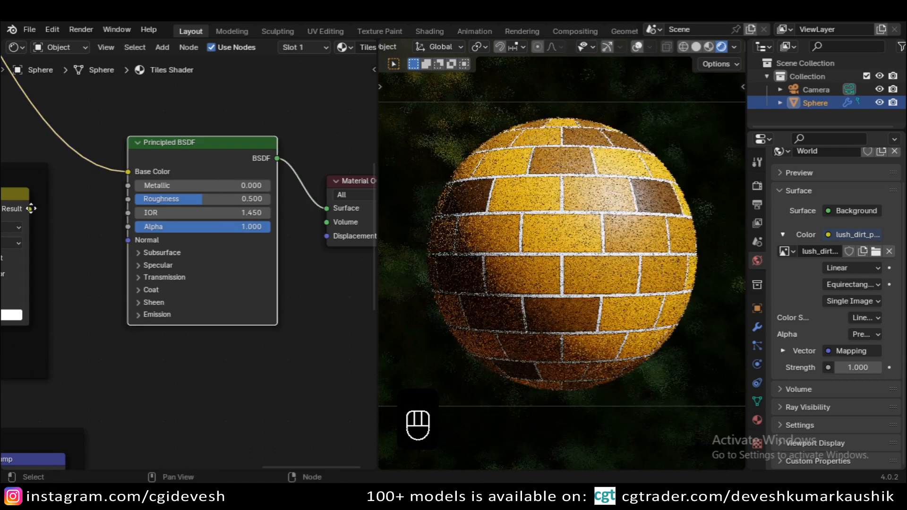
left_click_drag(29, 209, 128, 199)
scroll(135, 347, "down", 2)
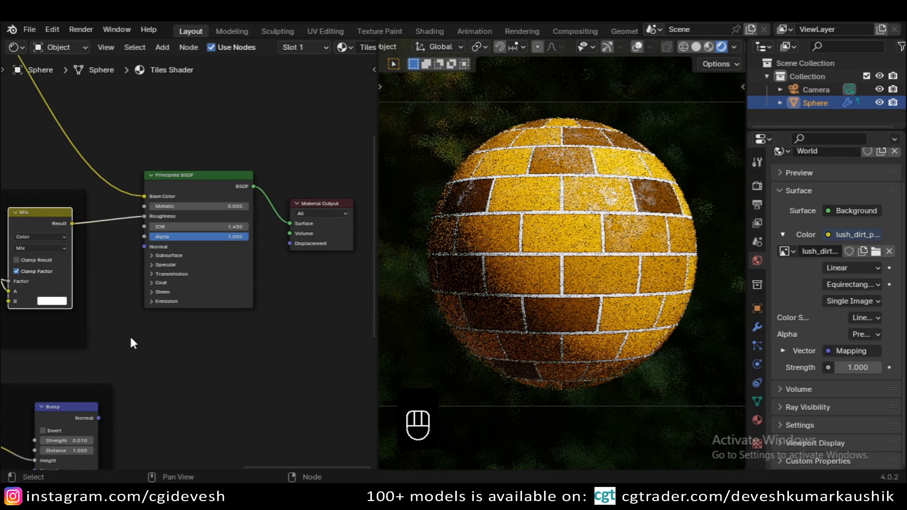
Preview the Bump frame's Noise Texture and then its Color Ramp on the sphere.
middle_click_drag(130, 335, 305, 300)
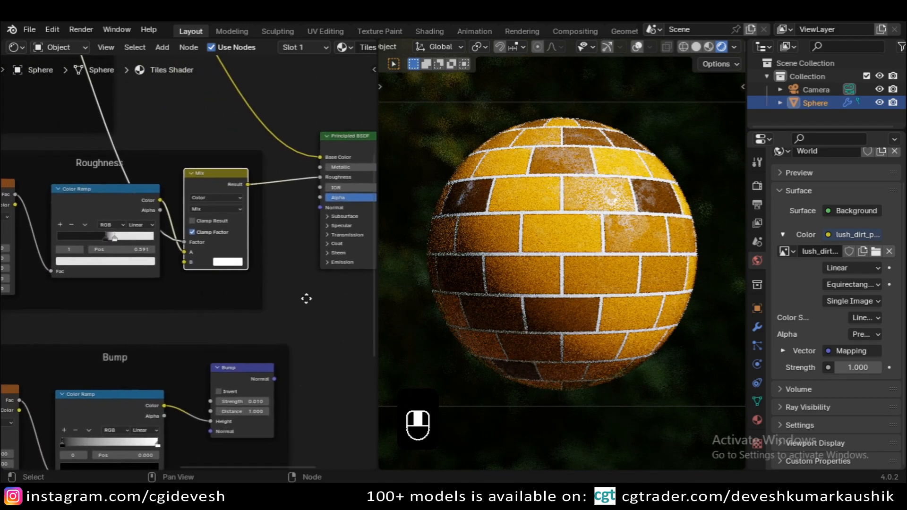
middle_click_drag(160, 303, 282, 272)
middle_click_drag(216, 257, 209, 142)
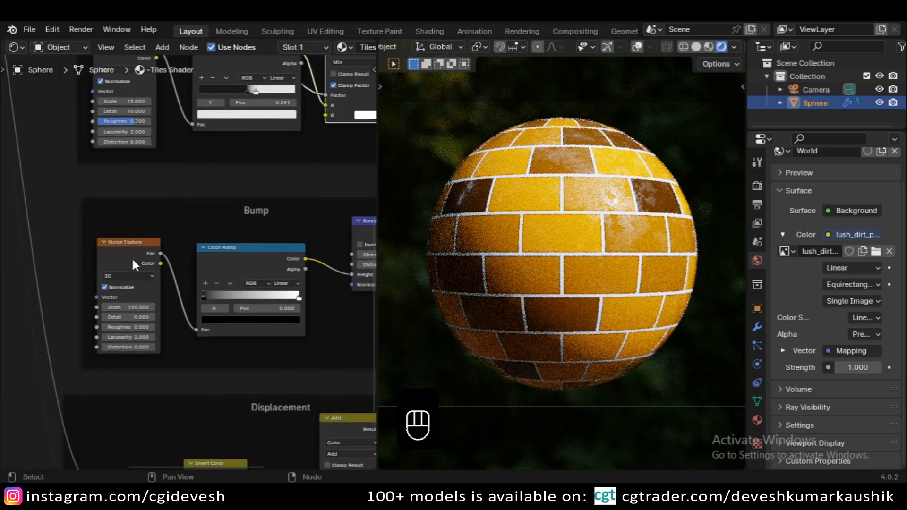
scroll(128, 252, "up", 2)
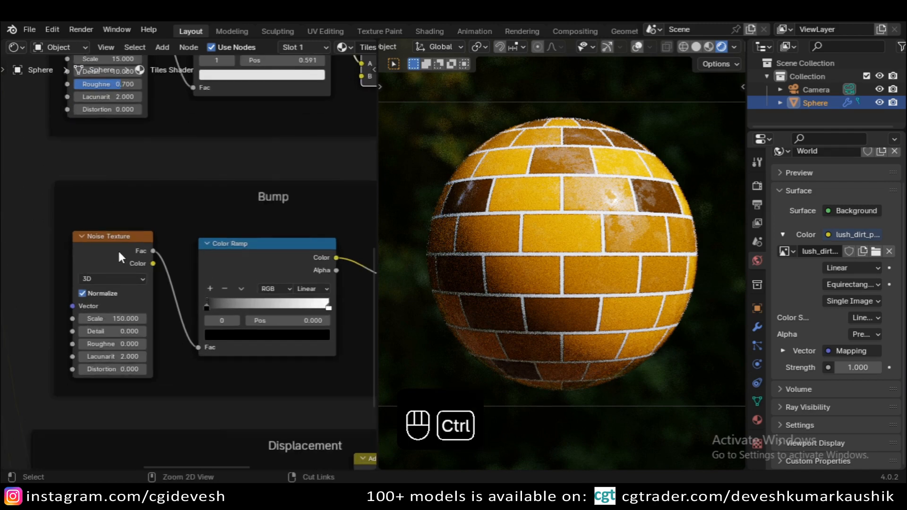
left_click(119, 252, "ctrl+shift")
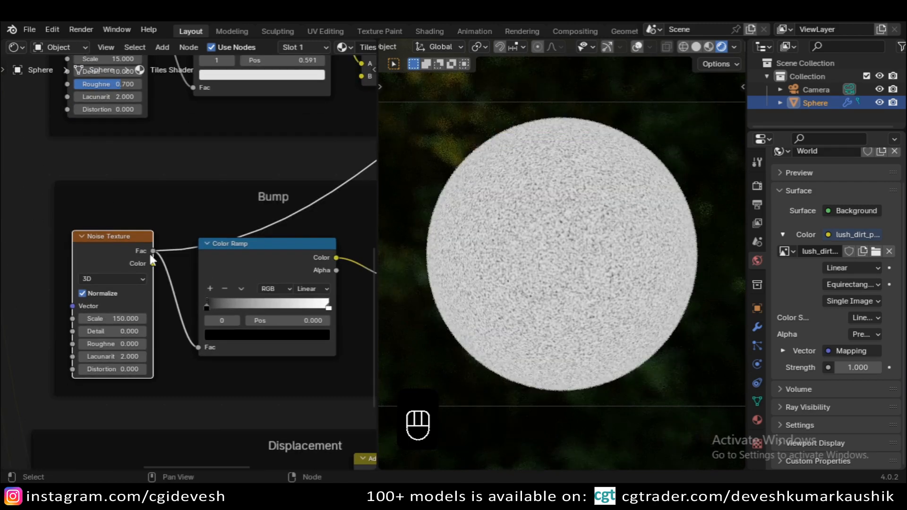
left_click(265, 269, "ctrl+shift")
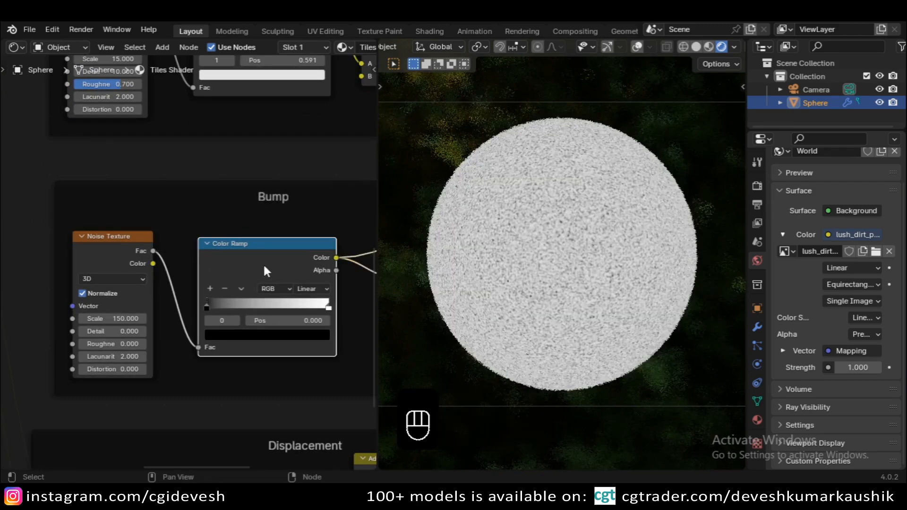
Preview the Bump node's Normal output on the sphere and inspect it up close.
scroll(217, 250, "down", 8, "ctrl")
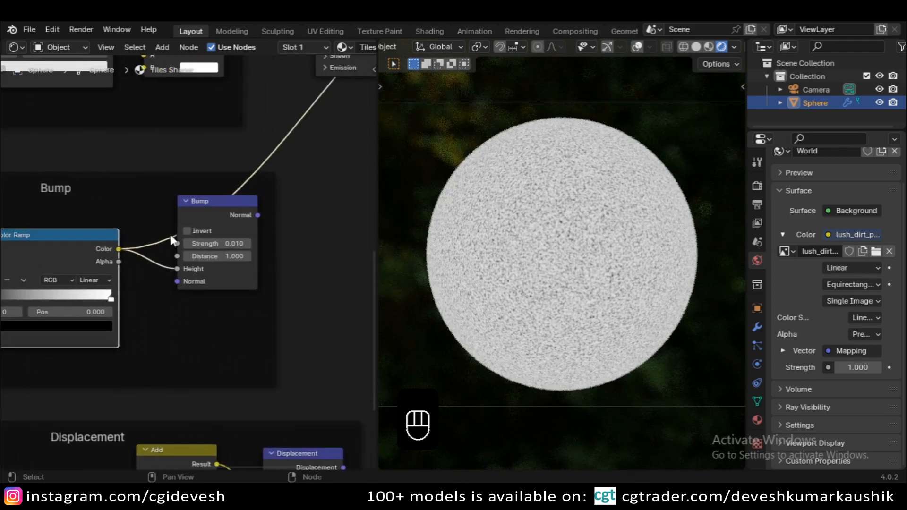
left_click(214, 217, "ctrl+shift")
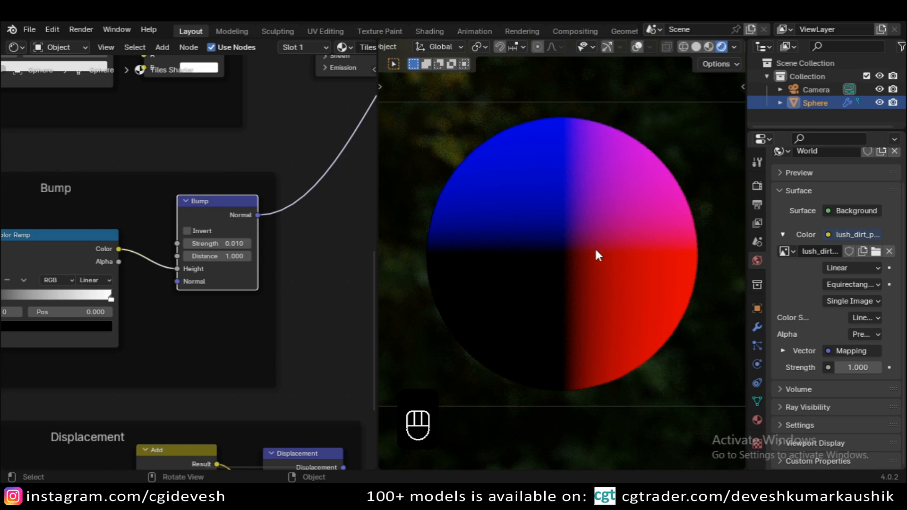
scroll(595, 256, "up", 4)
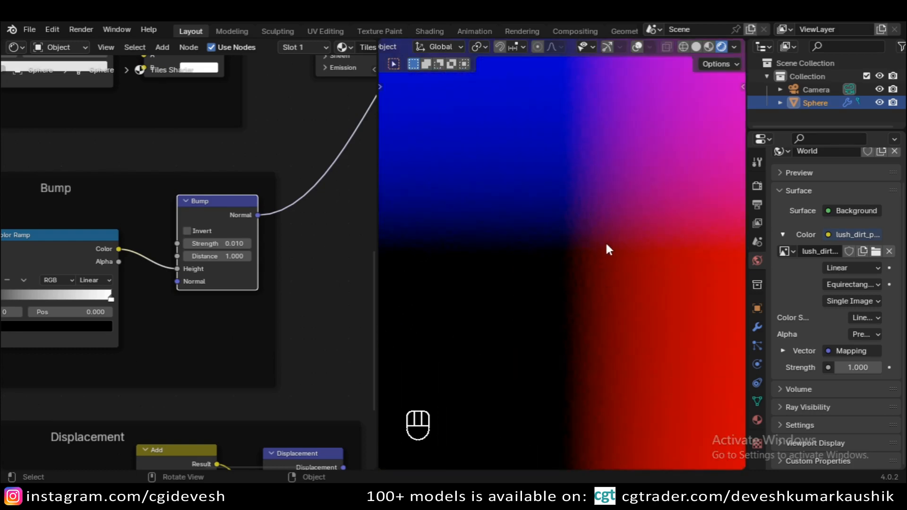
scroll(603, 242, "down", 3)
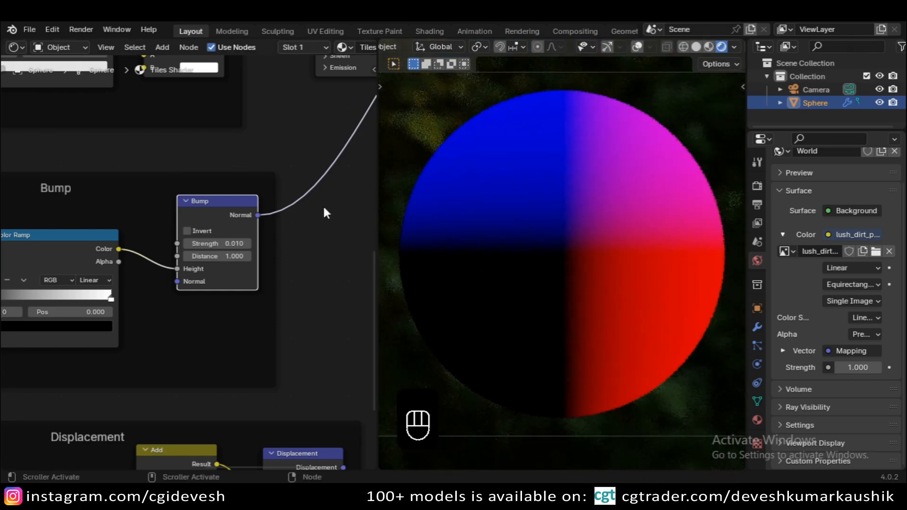
scroll(307, 203, "down", 1)
Reconnect the Principled BSDF to the Material Output's Surface, link the Bump node's Normal to its Normal input, and inspect the tile surface up close.
middle_click_drag(307, 203, 161, 300)
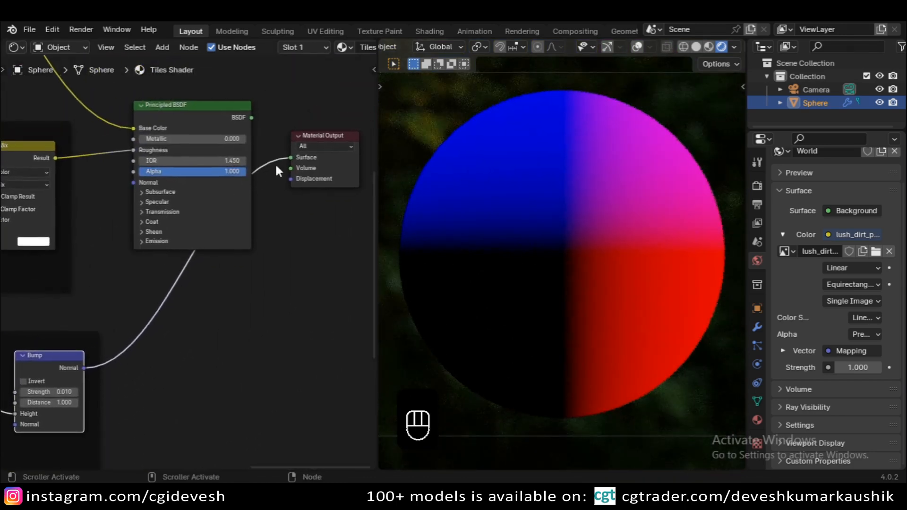
left_click(210, 124, "ctrl+shift")
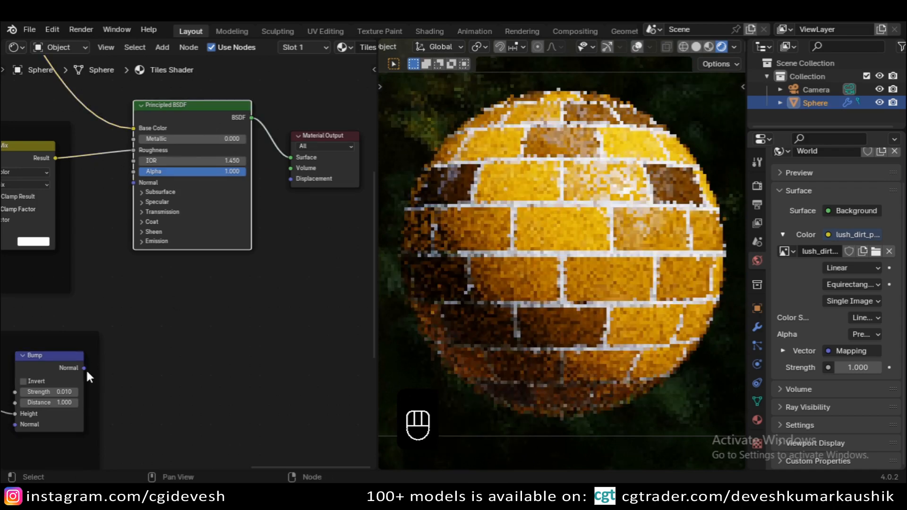
left_click_drag(84, 368, 130, 181)
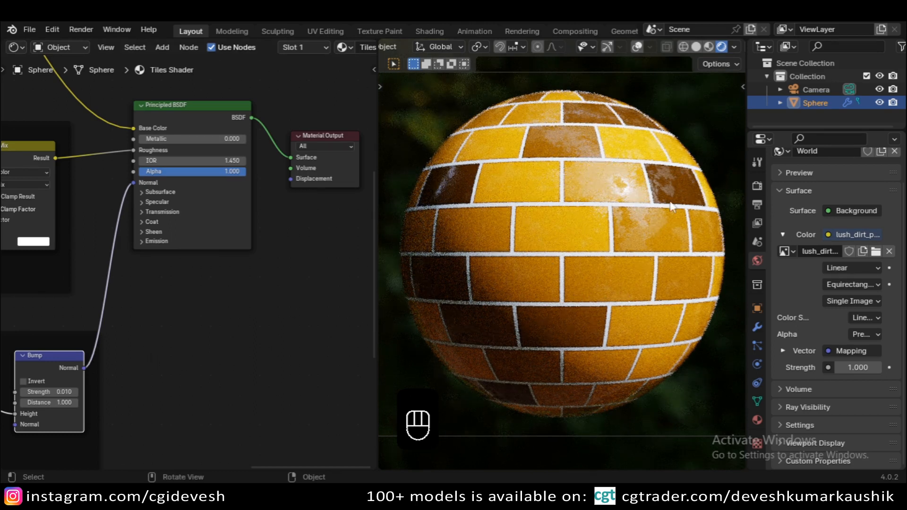
scroll(600, 181, "up", 6)
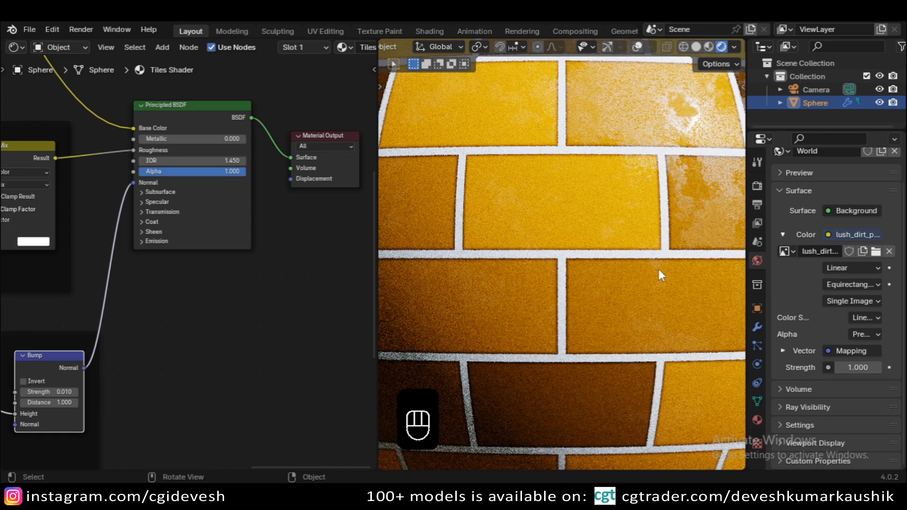
scroll(659, 269, "down", 5)
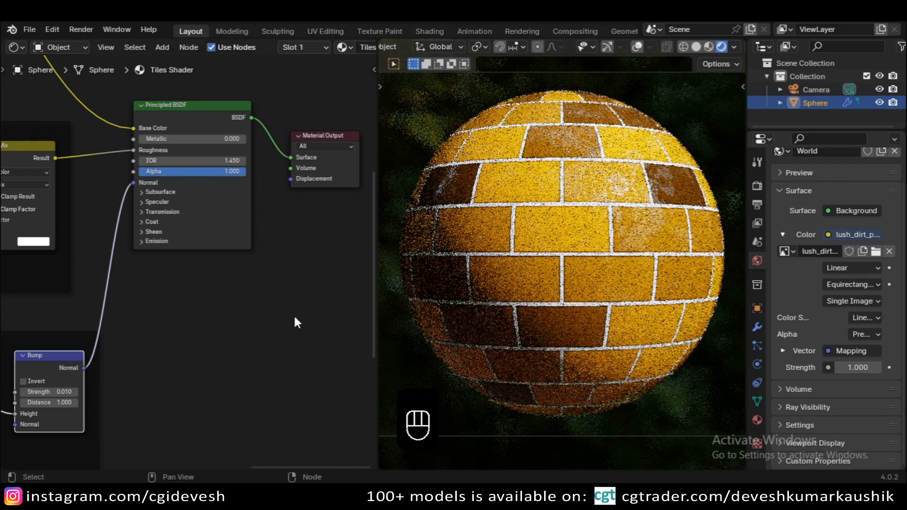
Trace the Displacement frame's incoming links back to the Brick Texture's Color and Fac outputs and review the frame's nodes.
scroll(237, 317, "down", 1)
scroll(236, 317, "down", 4)
middle_click_drag(259, 286, 358, 167)
middle_click_drag(164, 428, 223, 319)
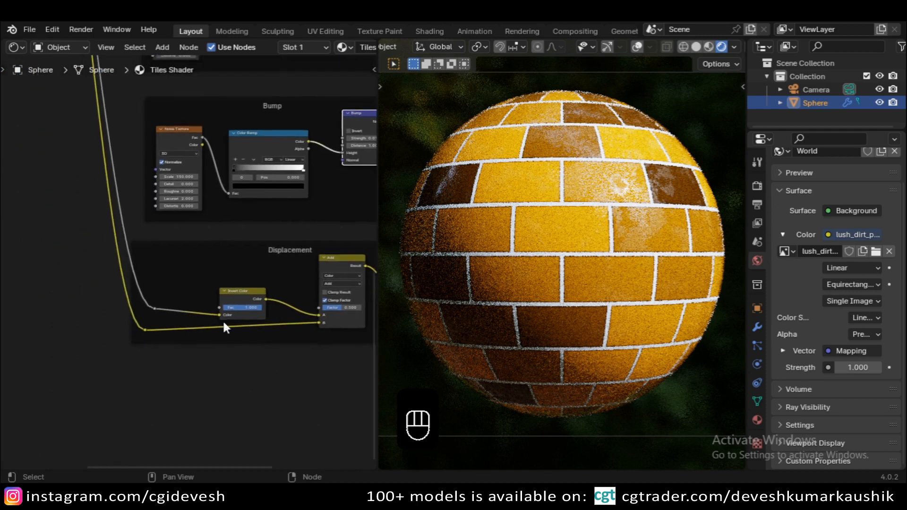
middle_click_drag(108, 214, 227, 470)
middle_click_drag(171, 221, 215, 348)
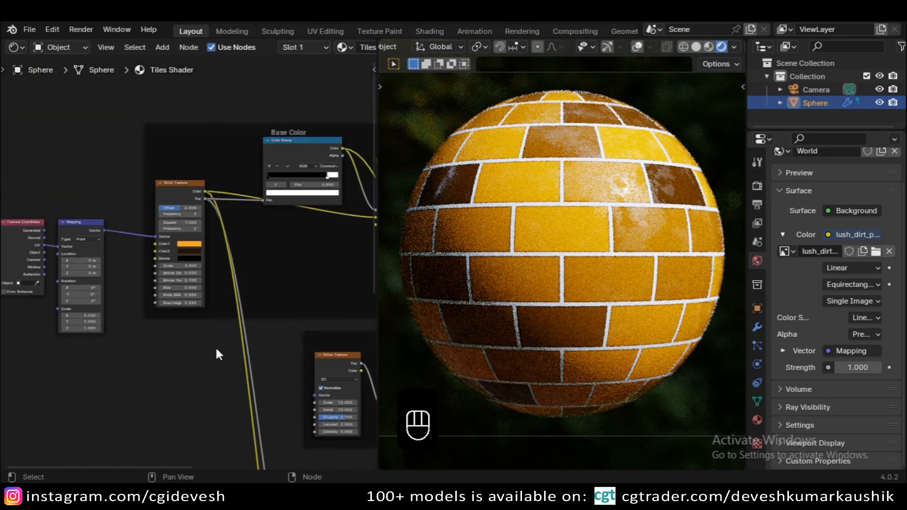
scroll(216, 349, "up", 4)
scroll(216, 350, "up", 2)
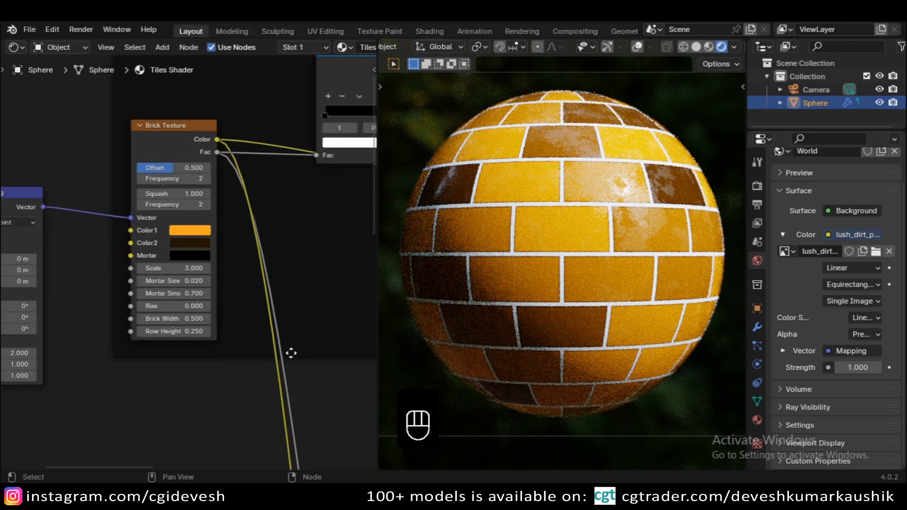
scroll(296, 379, "down", 4)
middle_click_drag(289, 398, 198, 147)
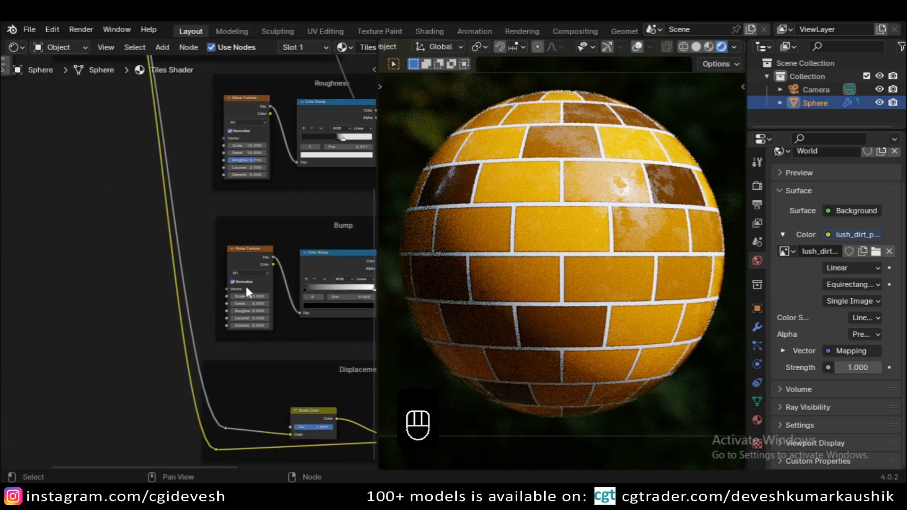
scroll(246, 285, "down", 1)
middle_click_drag(316, 387, 192, 321)
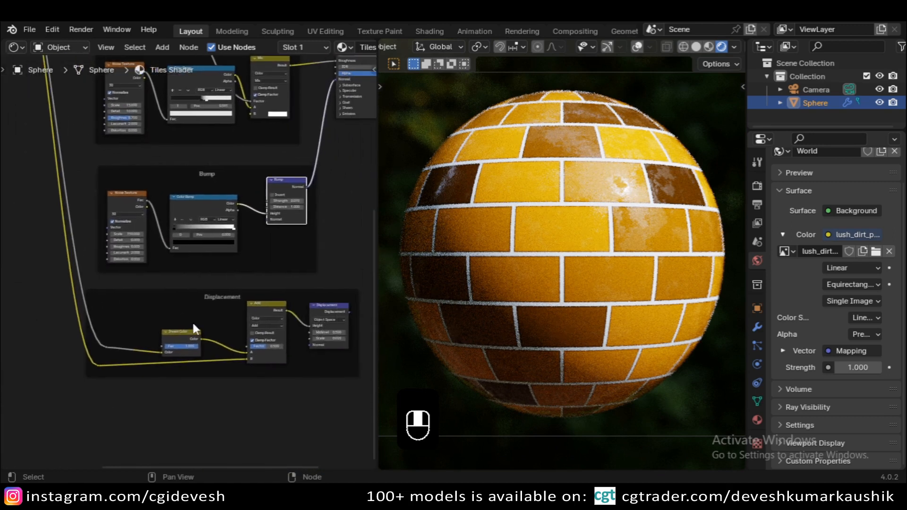
scroll(191, 321, "up", 2)
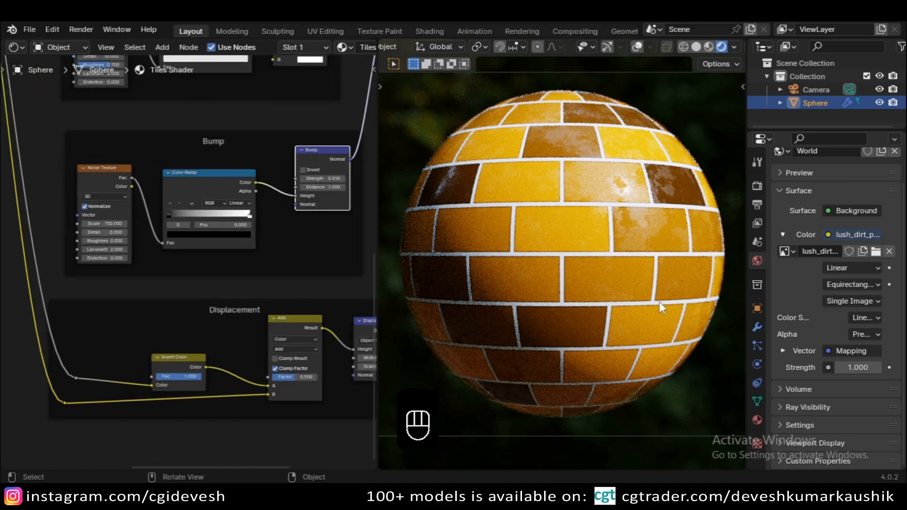
Set the Tiles Shader material's surface displacement method to Displacement and Bump.
left_click(756, 419)
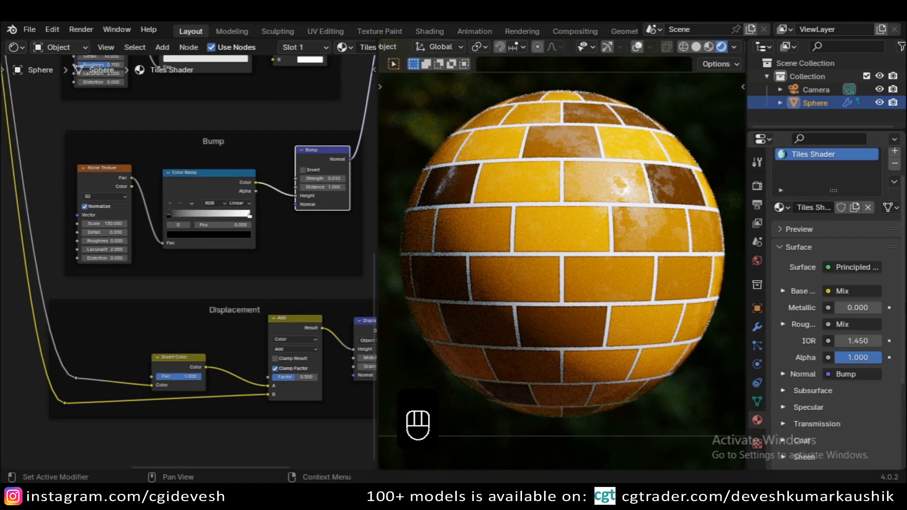
scroll(804, 390, "down", 5)
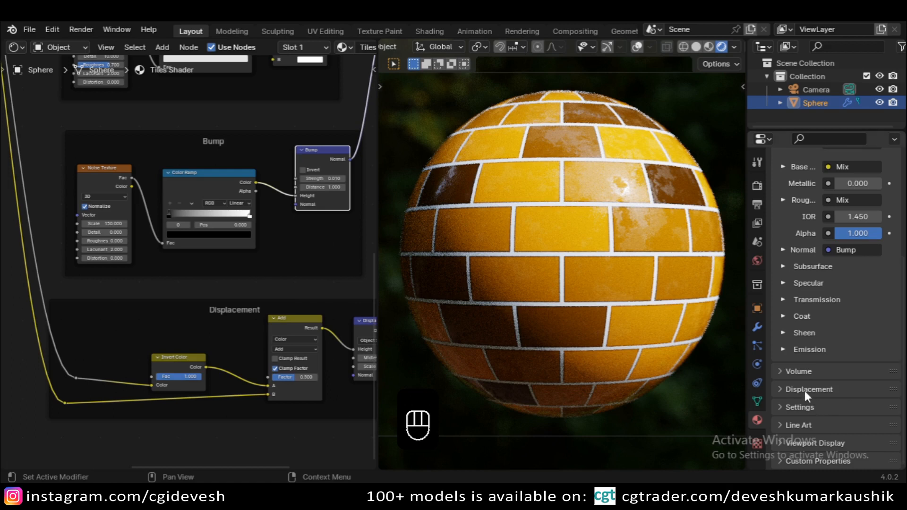
left_click(803, 408)
scroll(804, 406, "down", 6)
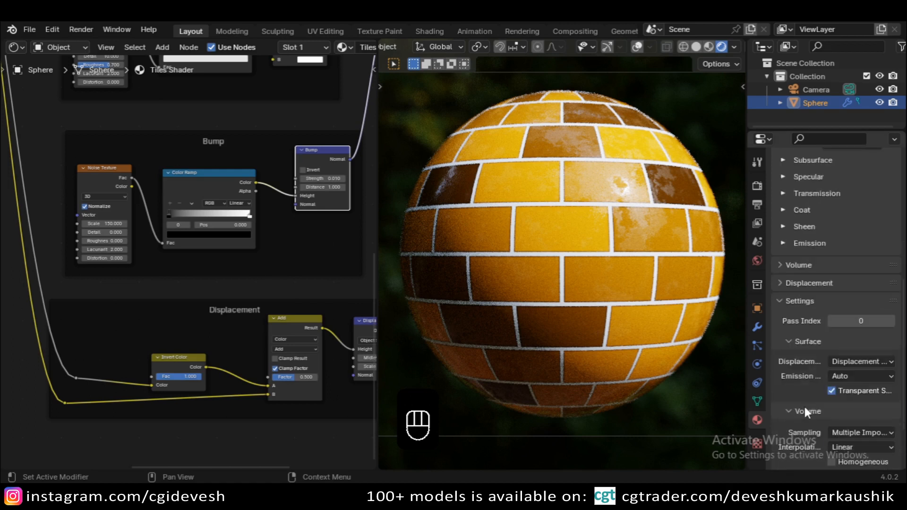
left_click(862, 308)
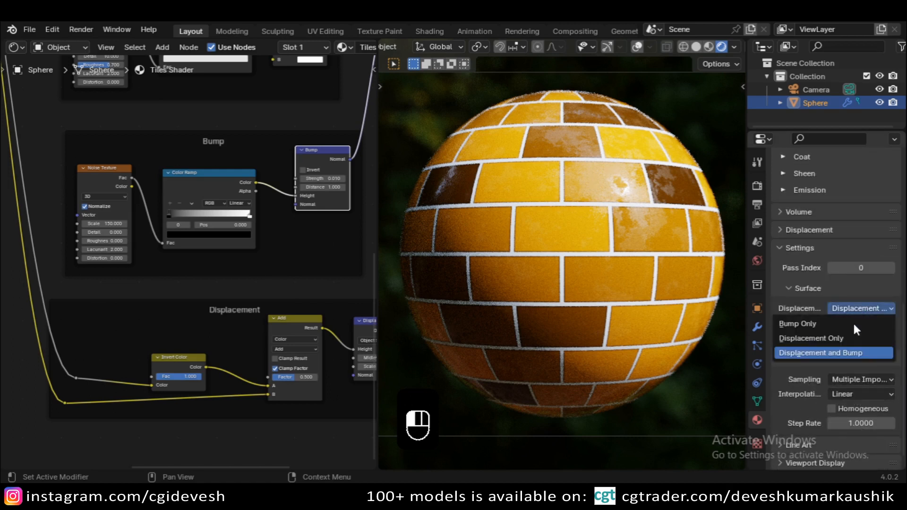
left_click(839, 352)
Preview the Displacement frame's Add result on the sphere and compare it with the Invert Color Fac at 0.000 and 1.000.
scroll(157, 404, "up", 3)
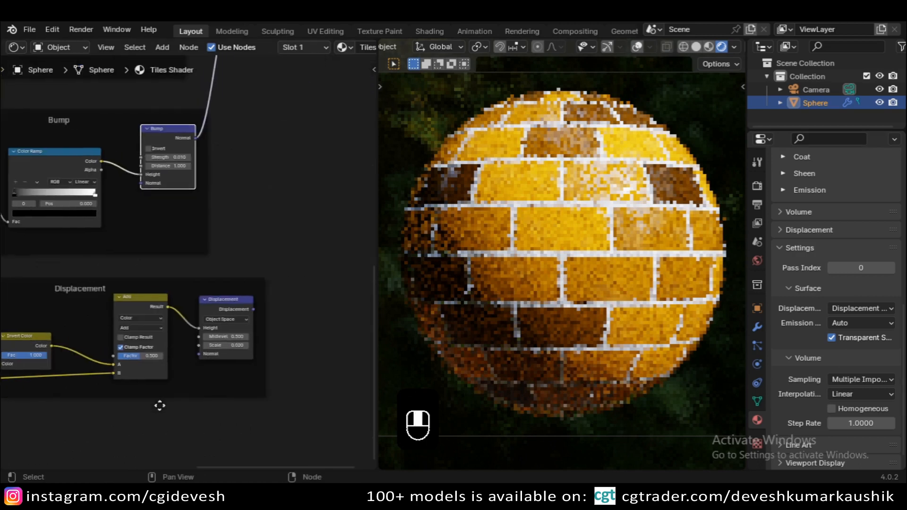
middle_click_drag(158, 398, 305, 333)
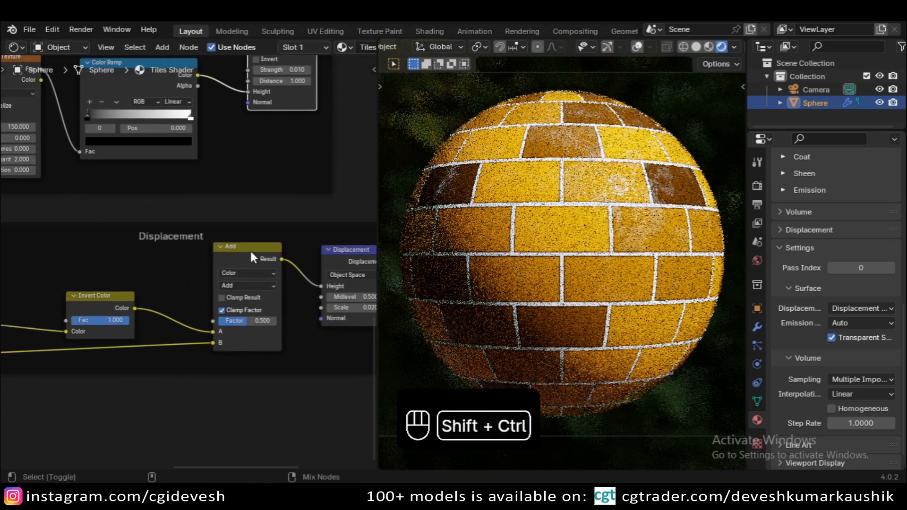
left_click(251, 254, "ctrl+shift")
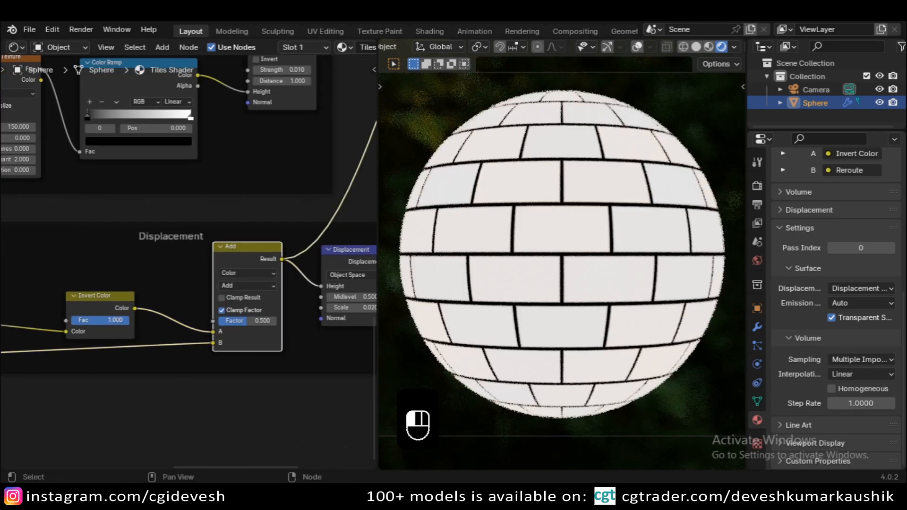
left_click_drag(107, 321, 71, 320)
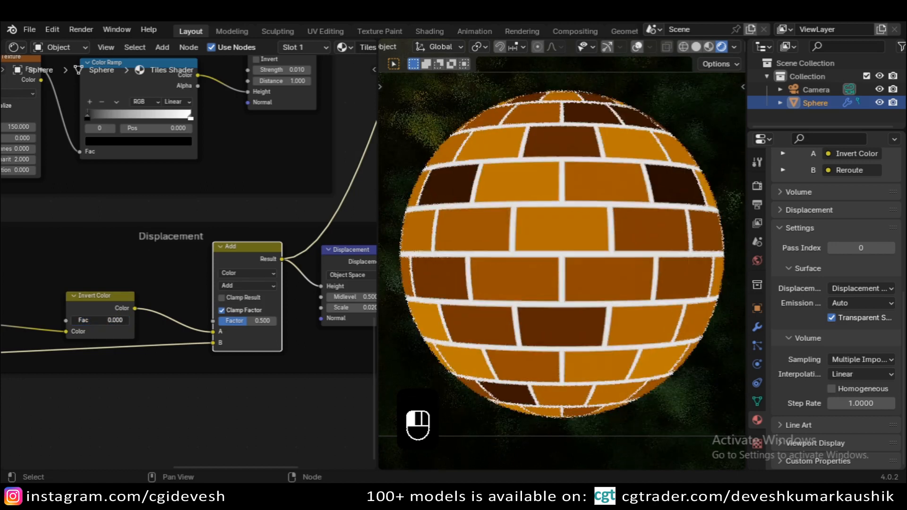
left_click_drag(70, 321, 136, 326)
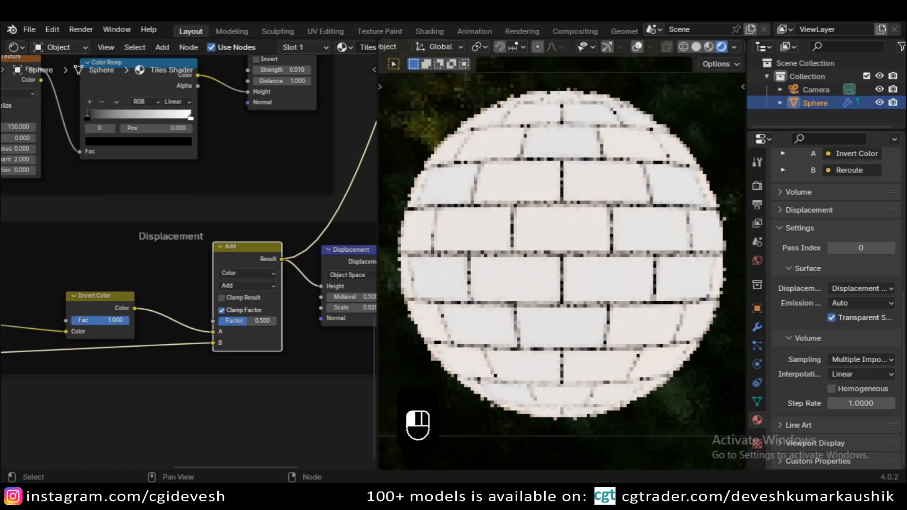
Move the Material Output node down beside the Displacement frame, near the Displacement node.
middle_click_drag(179, 369, 71, 403)
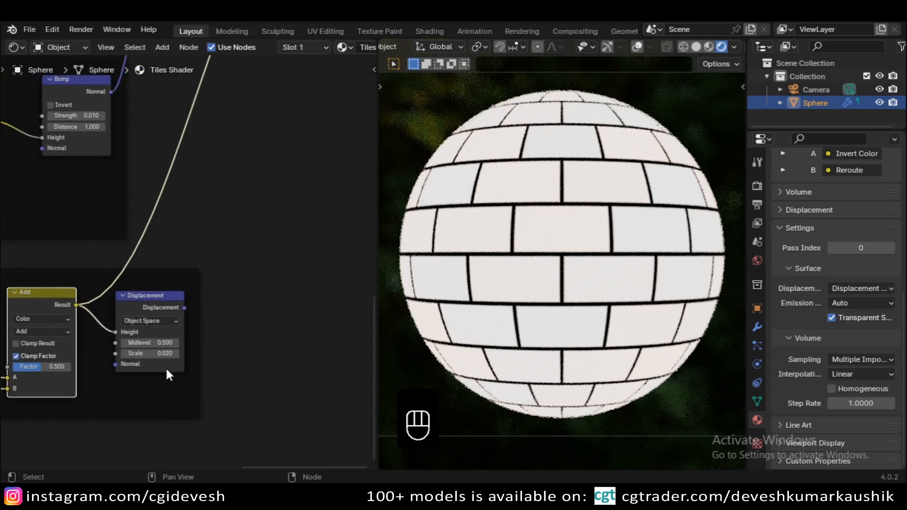
scroll(234, 229, "down", 5)
middle_click_drag(246, 199, 214, 286)
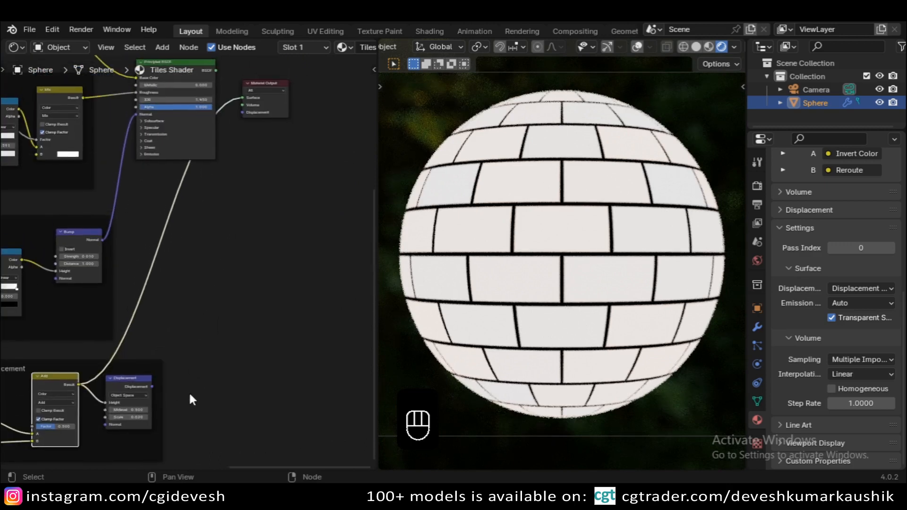
left_click_drag(281, 114, 252, 362)
scroll(222, 264, "up", 1)
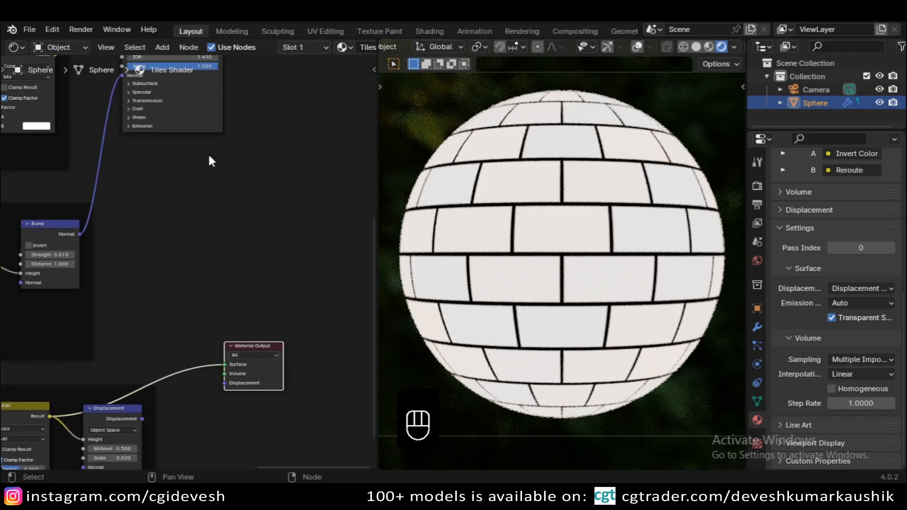
Preview the Principled BSDF on the sphere again by connecting its BSDF output to the Material Output's Surface input.
left_click(201, 107, "ctrl")
left_click(137, 110)
middle_click_drag(204, 138, 201, 202)
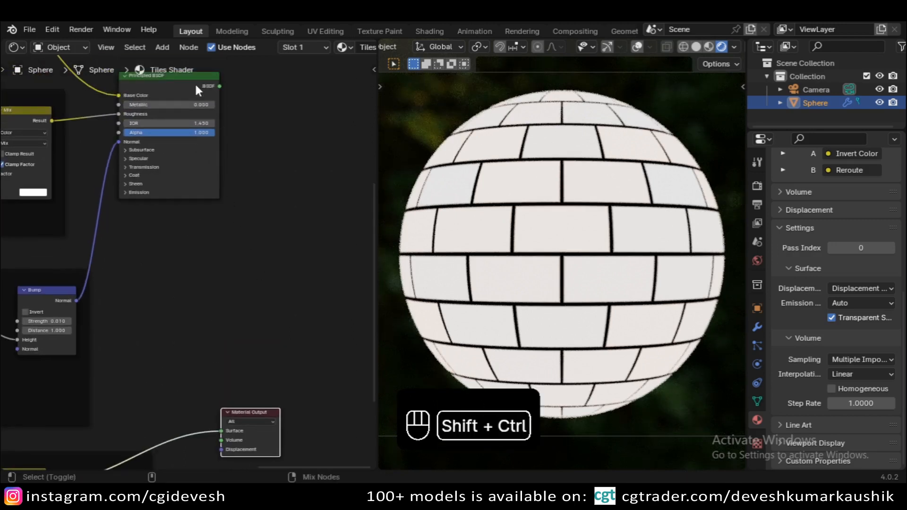
left_click(194, 83, "ctrl+shift")
middle_click_drag(217, 296, 228, 181)
scroll(179, 279, "up", 2)
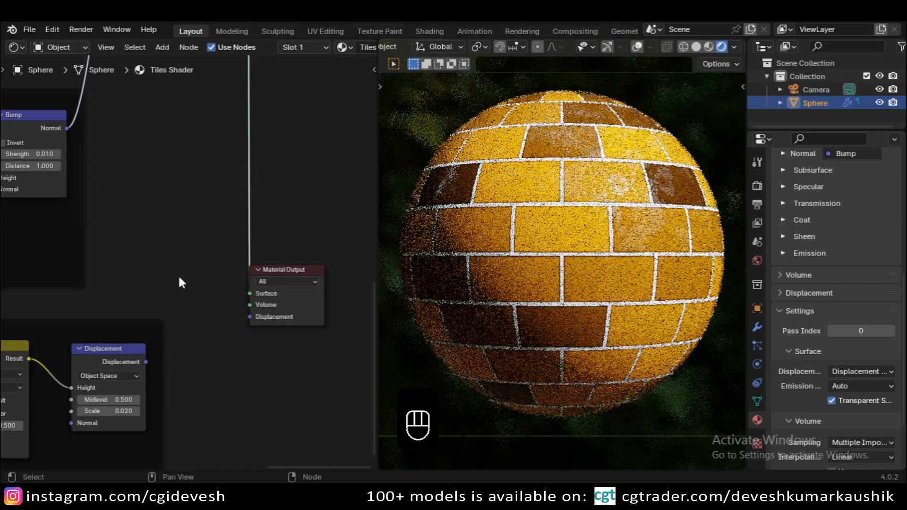
Connect the Displacement node's output to the Material Output's Displacement input and look over the new link.
left_click_drag(146, 362, 249, 317)
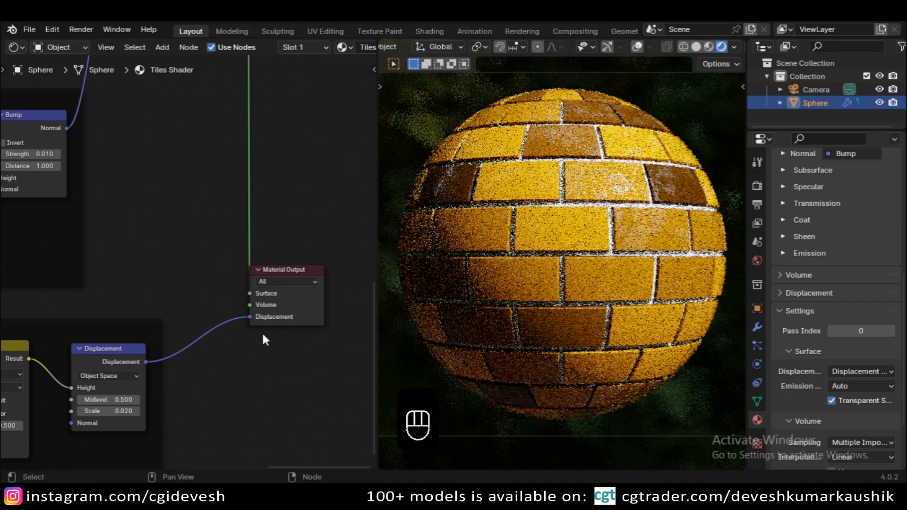
middle_click_drag(173, 356, 228, 265)
scroll(226, 265, "up", 2)
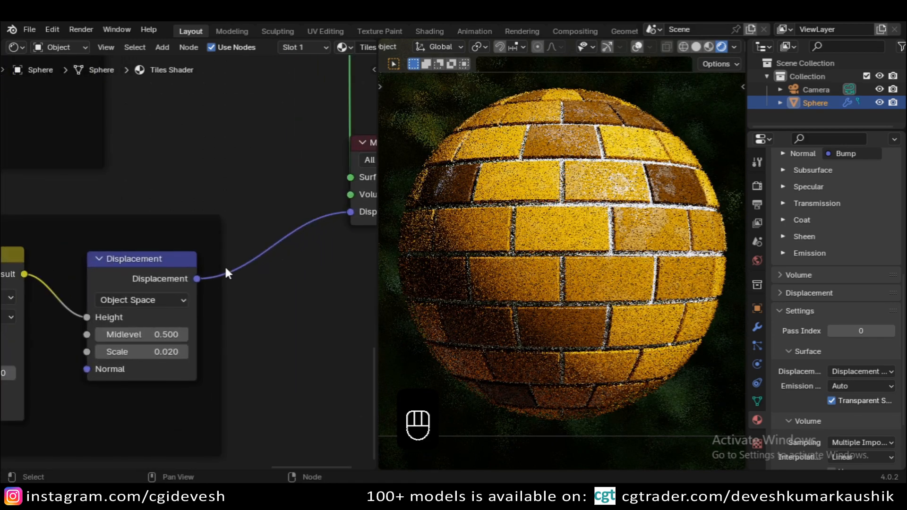
scroll(250, 287, "down", 4)
middle_click_drag(220, 302, 85, 407)
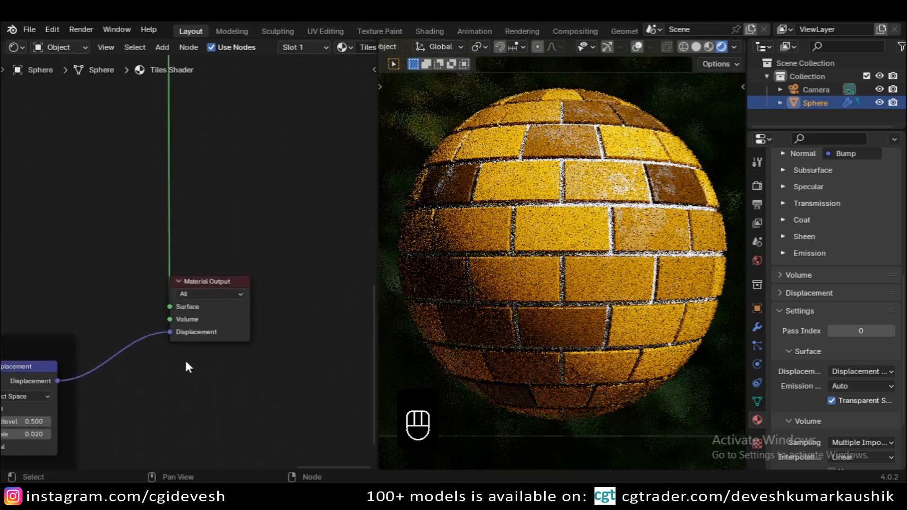
Move the Material Output node back up beside the Principled BSDF.
left_click_drag(232, 304, 270, 150)
scroll(267, 165, "down", 2)
middle_click_drag(261, 211, 239, 370)
left_click_drag(217, 388, 231, 184)
scroll(197, 319, "down", 3)
middle_click_drag(138, 348, 305, 258)
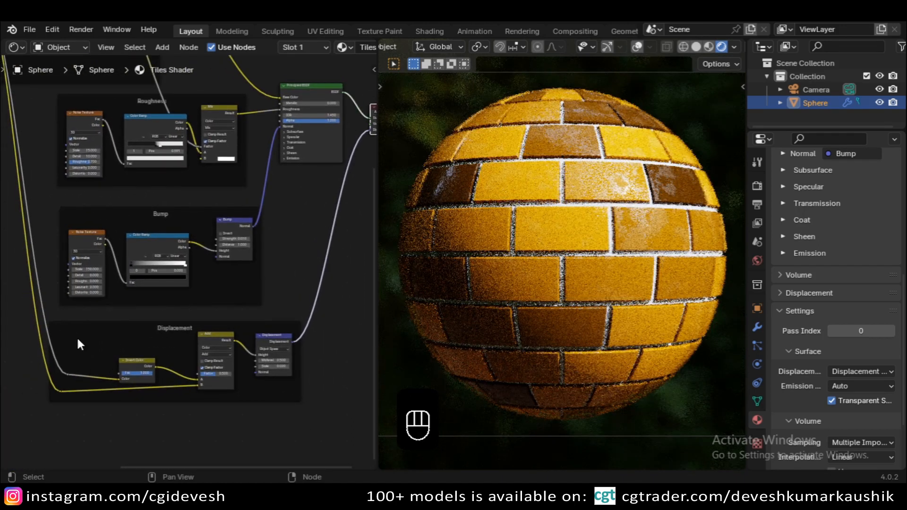
Move the Brick Texture node down beside the Displacement frame and trace its Color and Fac links into that frame.
scroll(127, 324, "up", 5)
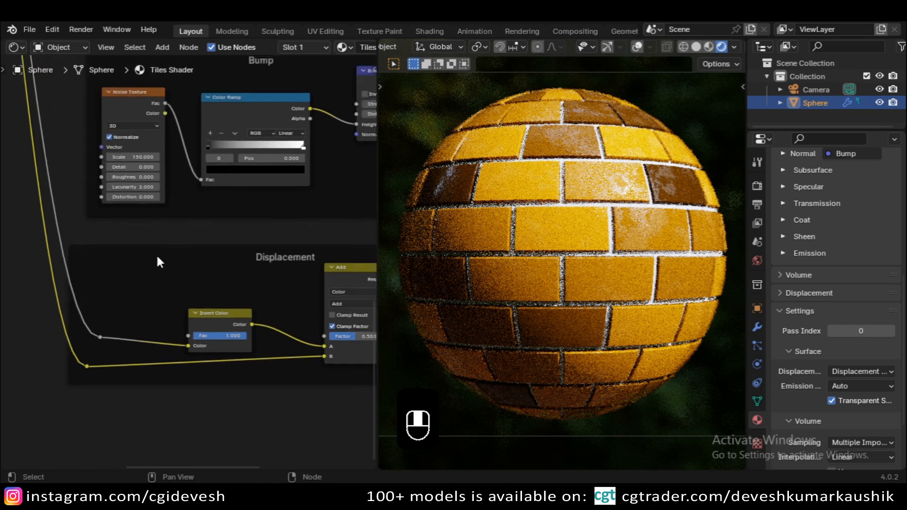
scroll(197, 290, "up", 2)
scroll(106, 274, "down", 5)
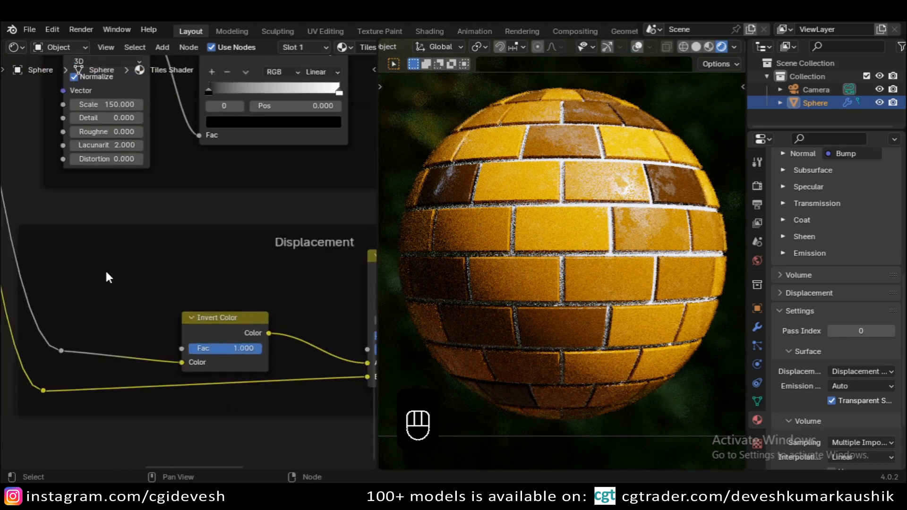
middle_click_drag(101, 263, 204, 420)
middle_click_drag(137, 100, 117, 170)
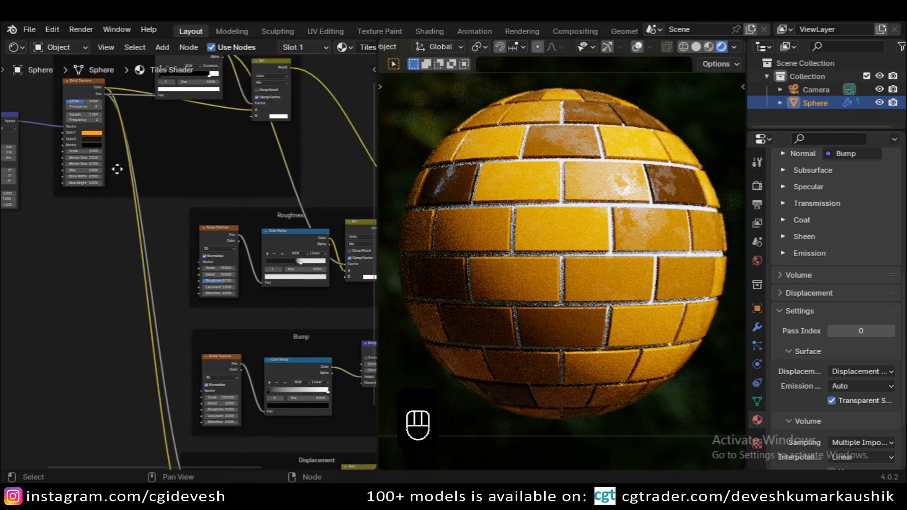
left_click_drag(84, 90, 96, 409)
middle_click_drag(108, 378, 114, 161)
scroll(124, 201, "up", 3)
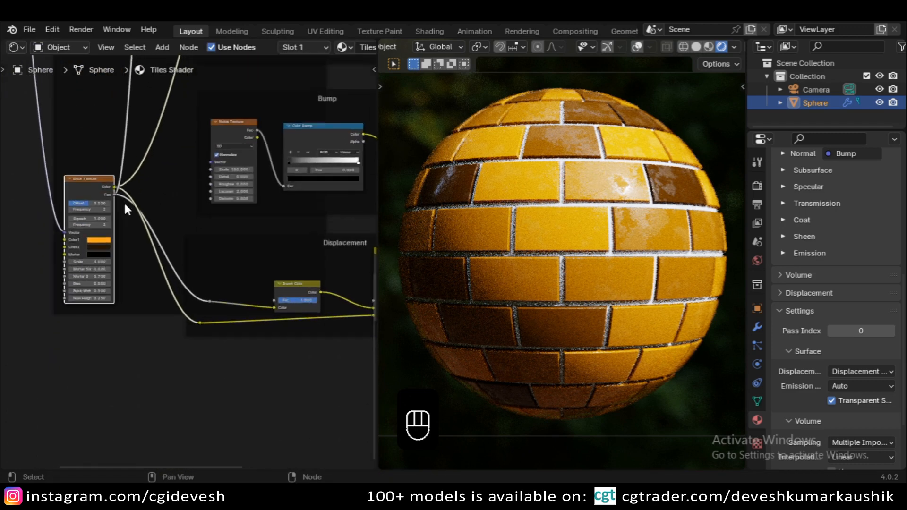
left_click_drag(61, 174, 96, 284)
scroll(95, 285, "up", 1)
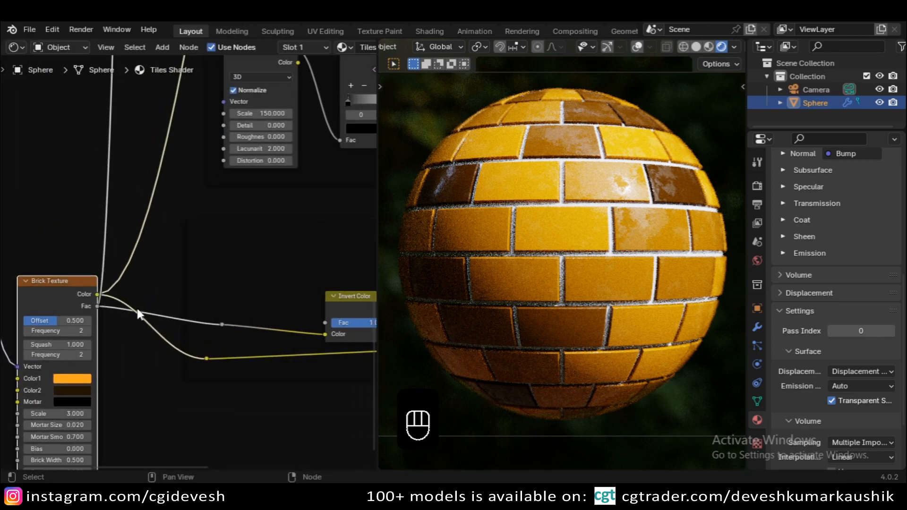
Move the Brick Texture node back up into its place between the Mapping node and the Color Ramp.
scroll(302, 357, "down", 3)
middle_click_drag(299, 353, 233, 392)
scroll(168, 348, "down", 1)
scroll(168, 347, "down", 2)
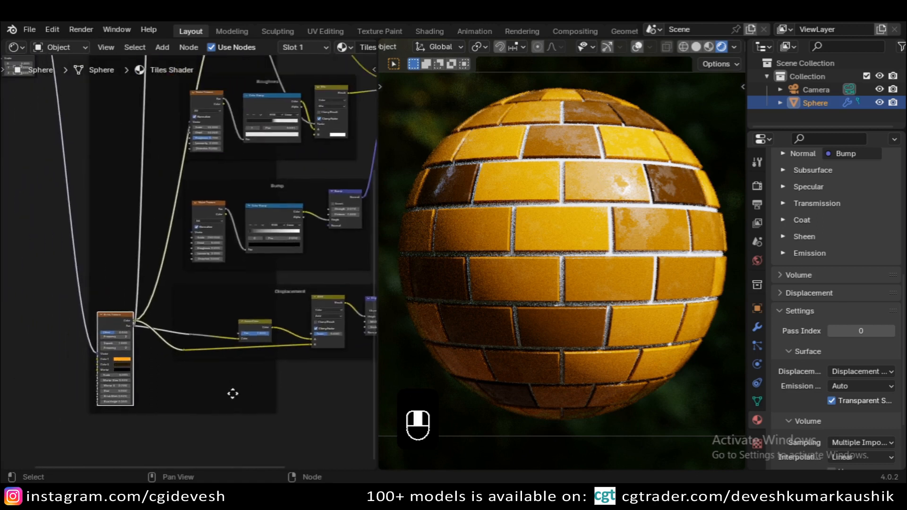
left_click_drag(124, 328, 96, 56)
middle_click_drag(99, 259, 93, 320)
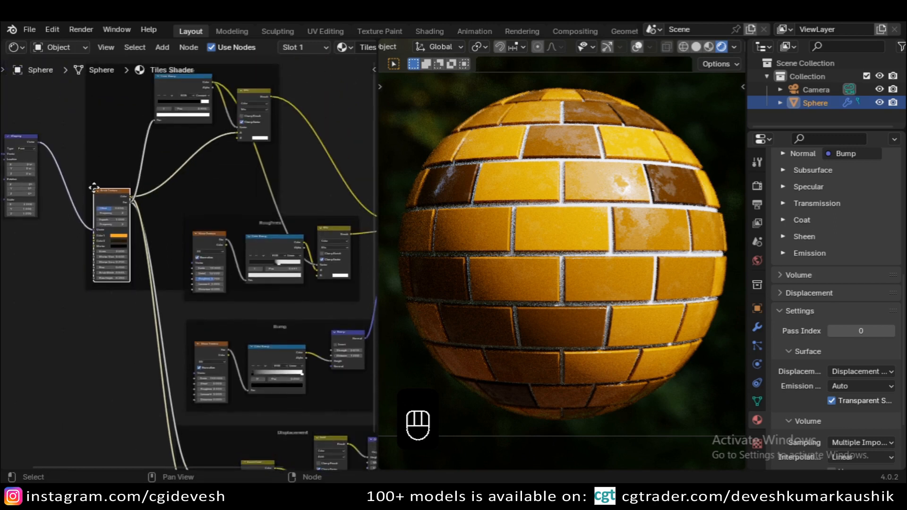
left_click_drag(108, 189, 99, 93)
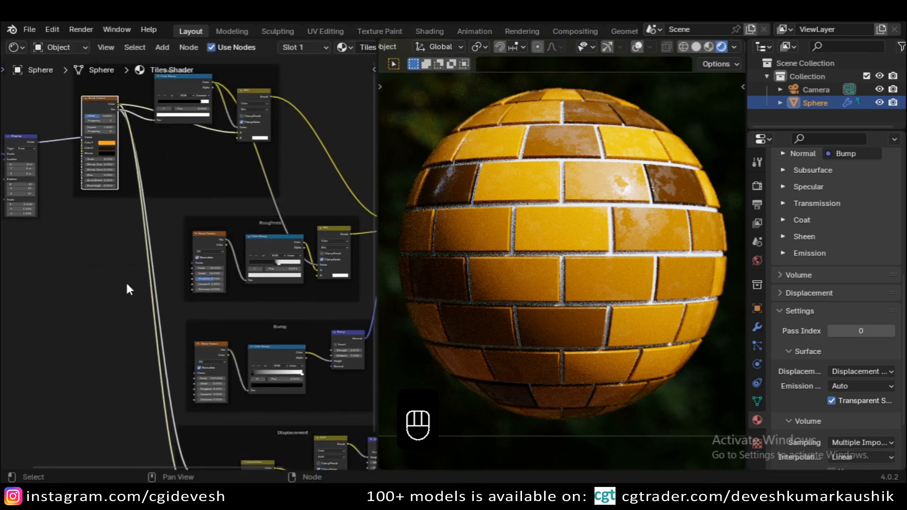
Compare the tile displacement on the sphere with the Displacement frame's Invert Color Fac at 0.000 and 1.000.
middle_click_drag(130, 354, 161, 285)
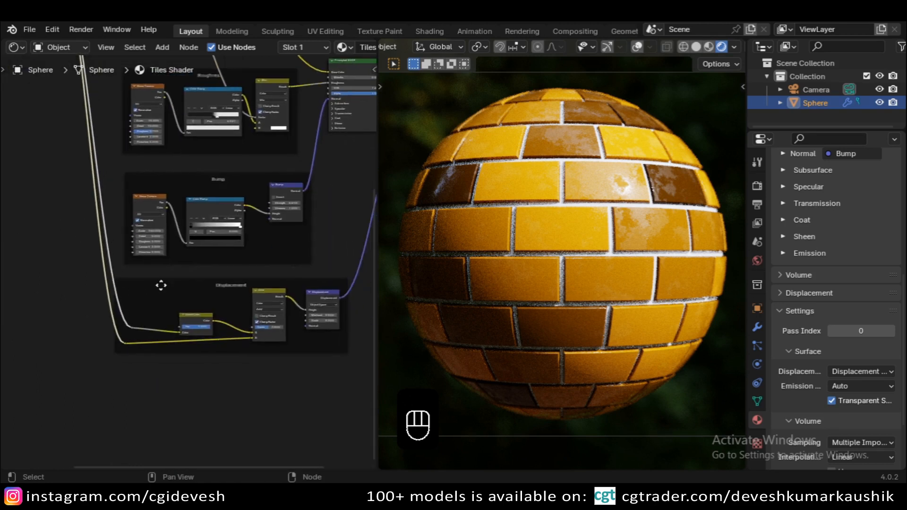
scroll(168, 283, "up", 6)
middle_click_drag(219, 338, 189, 278)
scroll(189, 282, "up", 3)
scroll(178, 319, "up", 1)
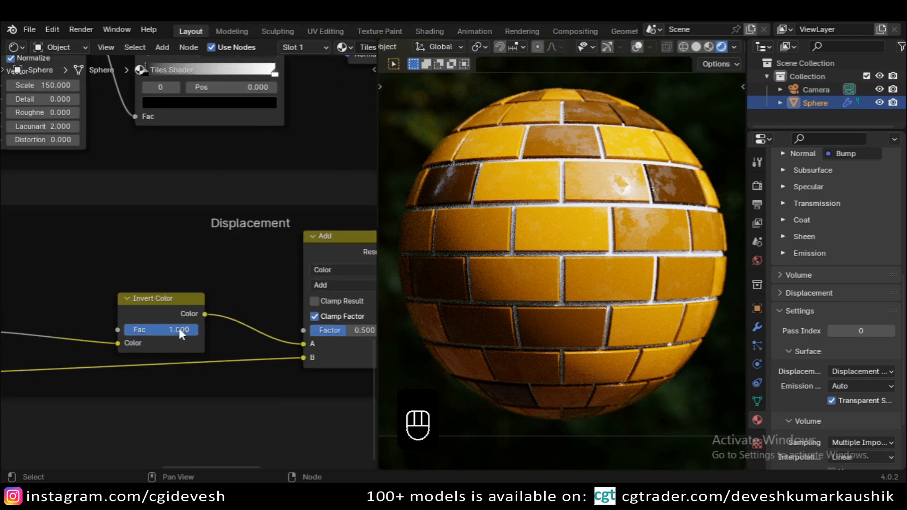
left_click_drag(178, 330, 121, 330)
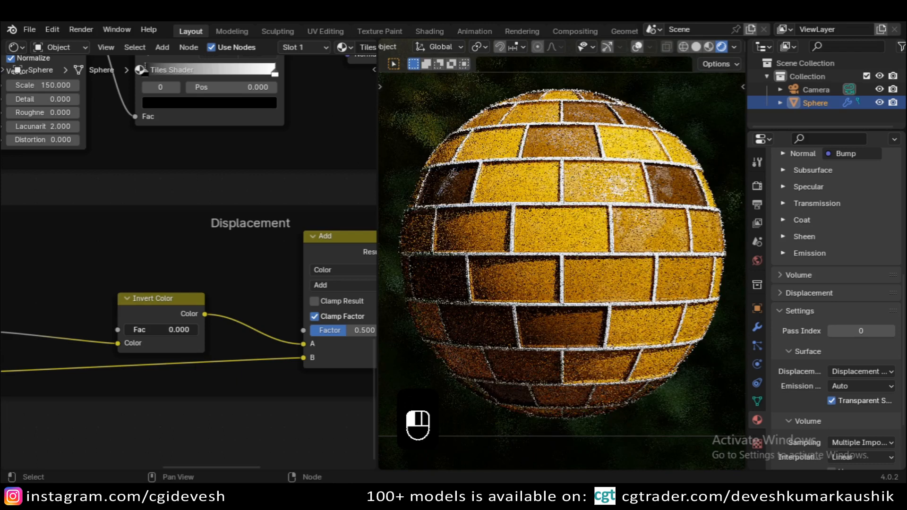
left_click_drag(156, 330, 198, 329)
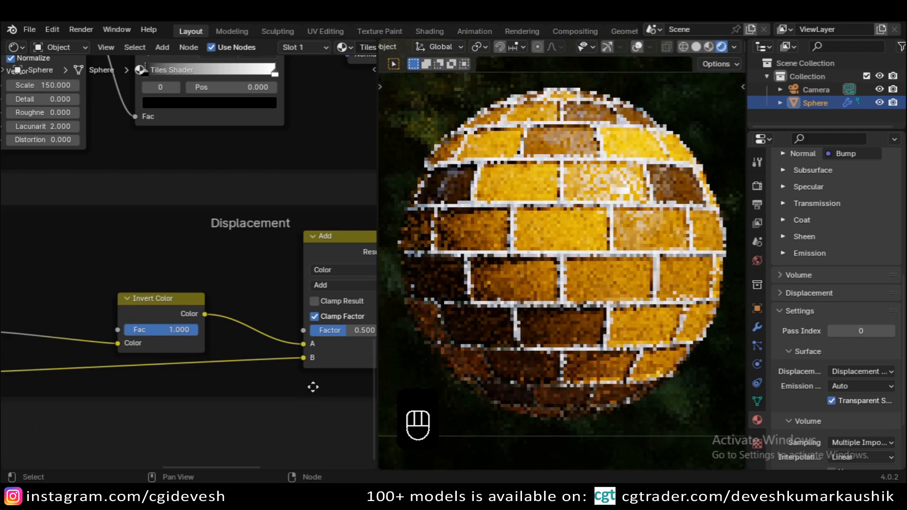
Set the Displacement node's Scale to 1 and inspect the exaggerated relief on the sphere up close.
middle_click_drag(312, 387, 84, 400)
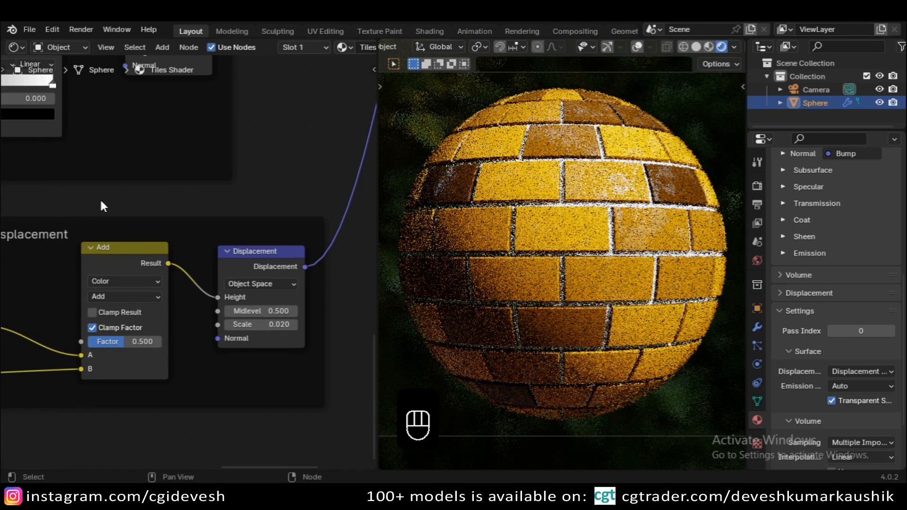
scroll(100, 200, "down", 4)
middle_click_drag(100, 201, 93, 237)
scroll(93, 236, "up", 7)
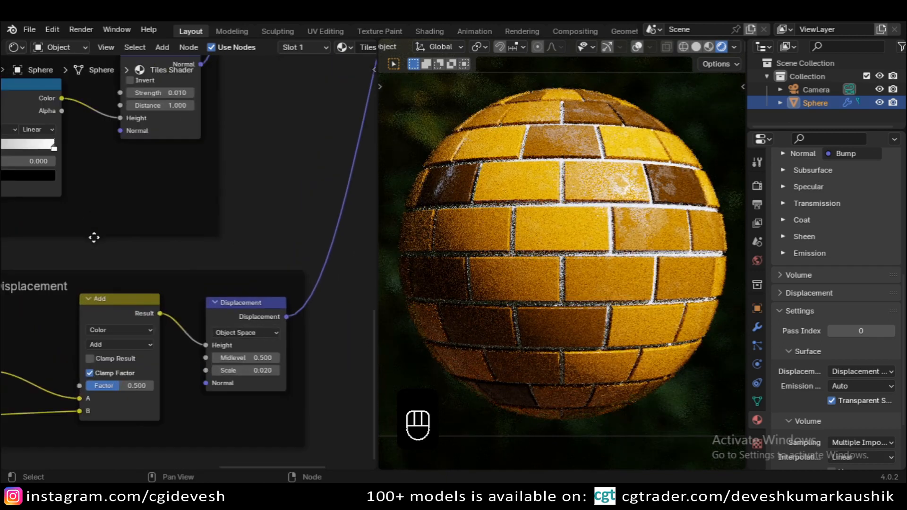
middle_click_drag(253, 368, 244, 362)
scroll(244, 361, "up", 3)
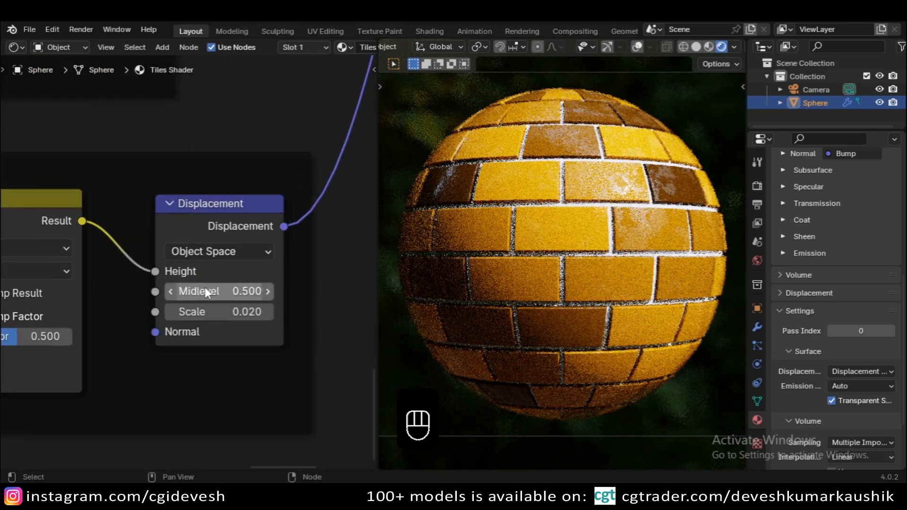
left_click(225, 311)
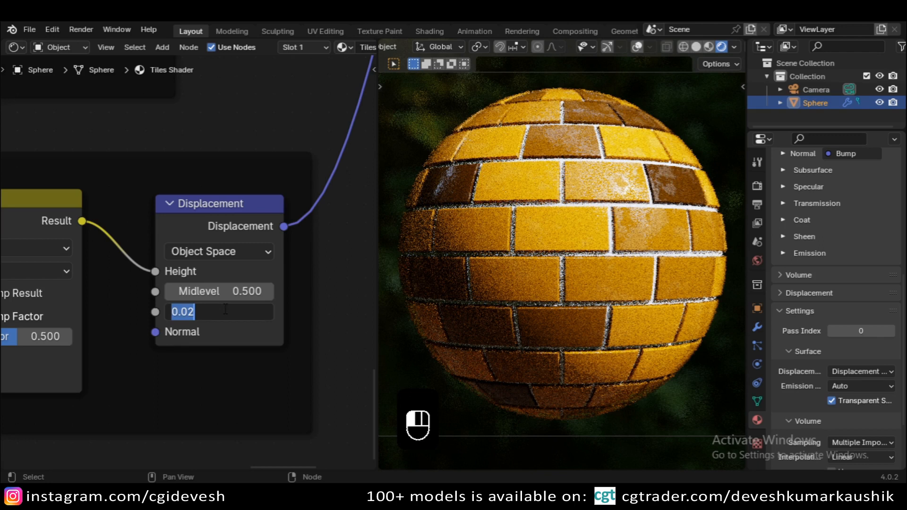
type("1")
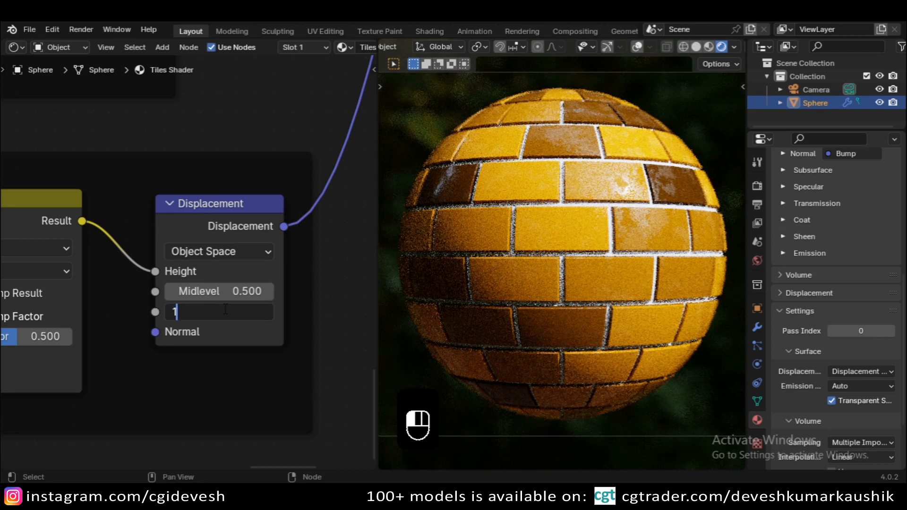
key("Return")
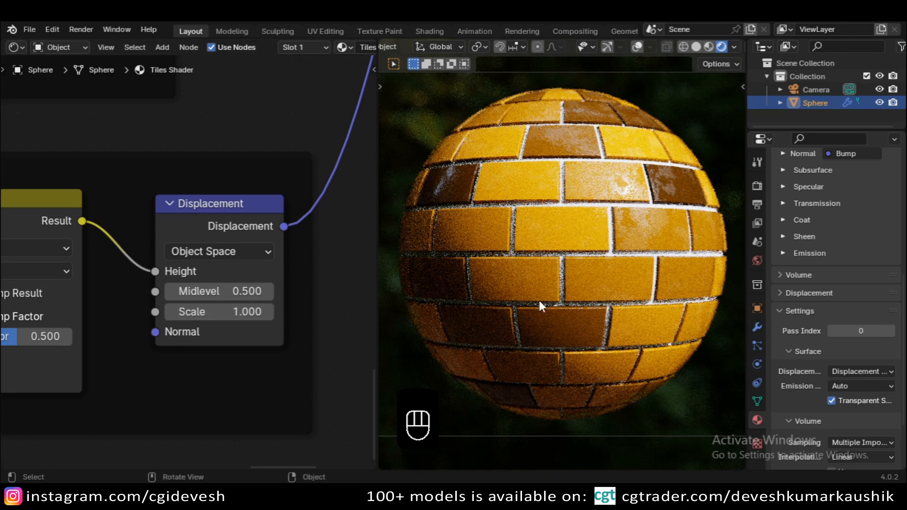
scroll(591, 298, "up", 6)
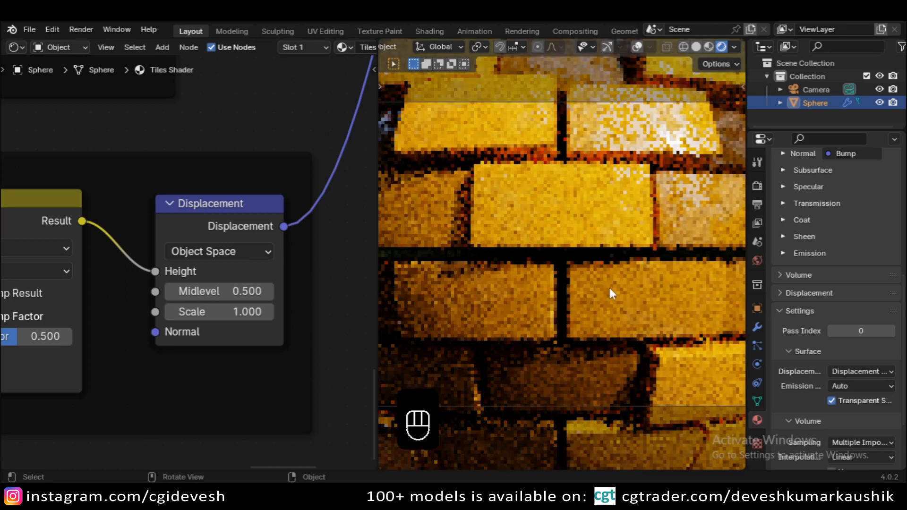
scroll(611, 290, "down", 1)
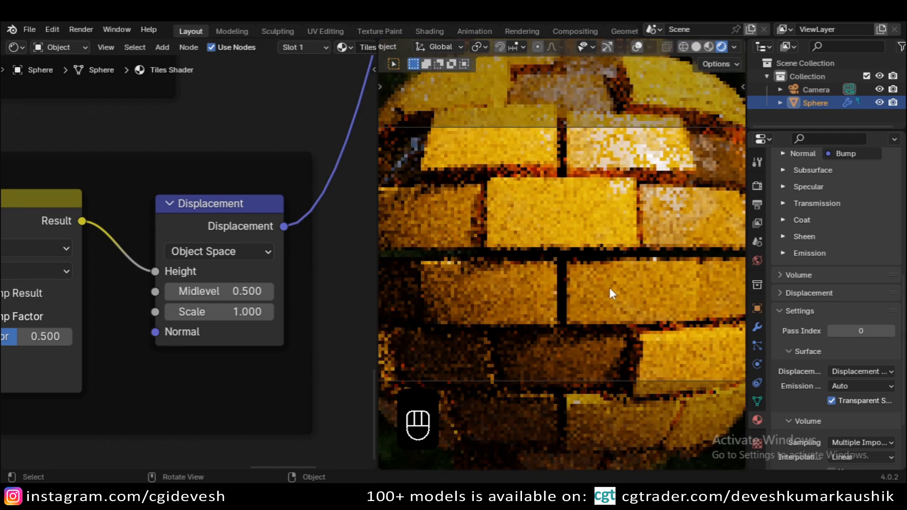
scroll(609, 288, "down", 2)
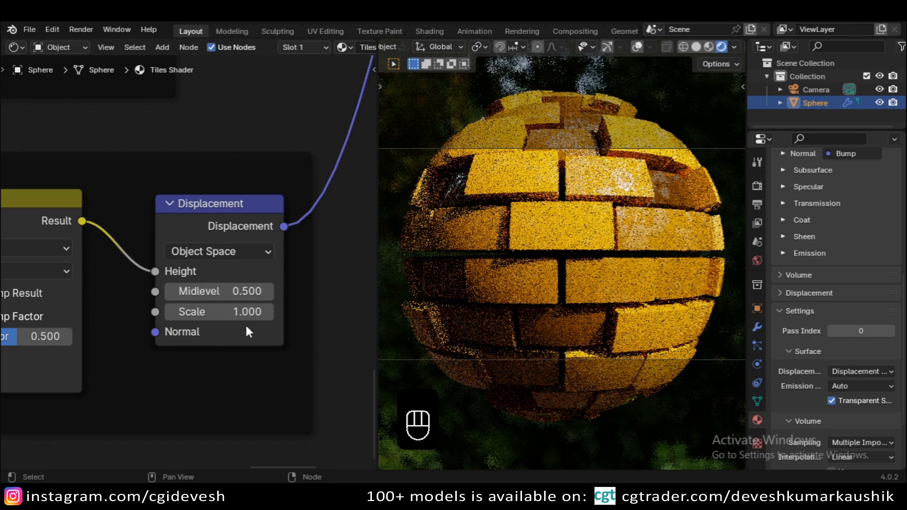
Set the Displacement node's Scale to 0.5.
left_click(249, 311)
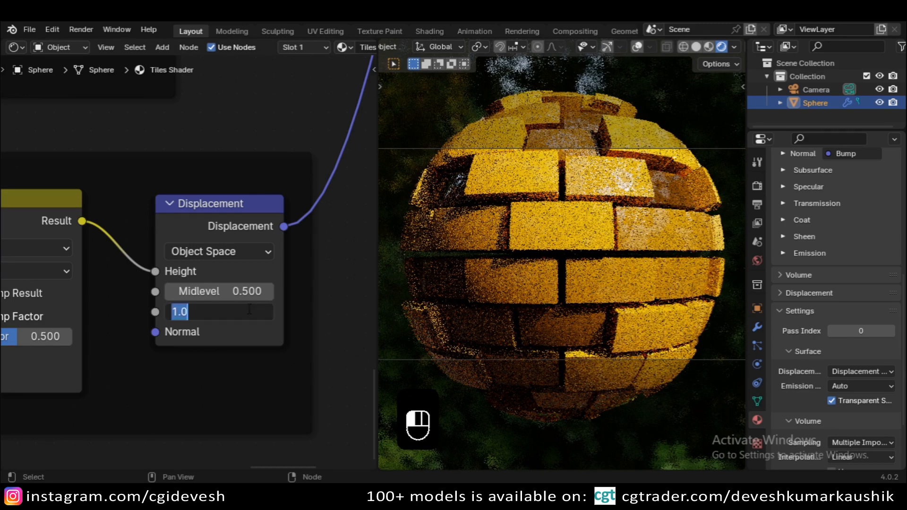
type(".5")
key("Return")
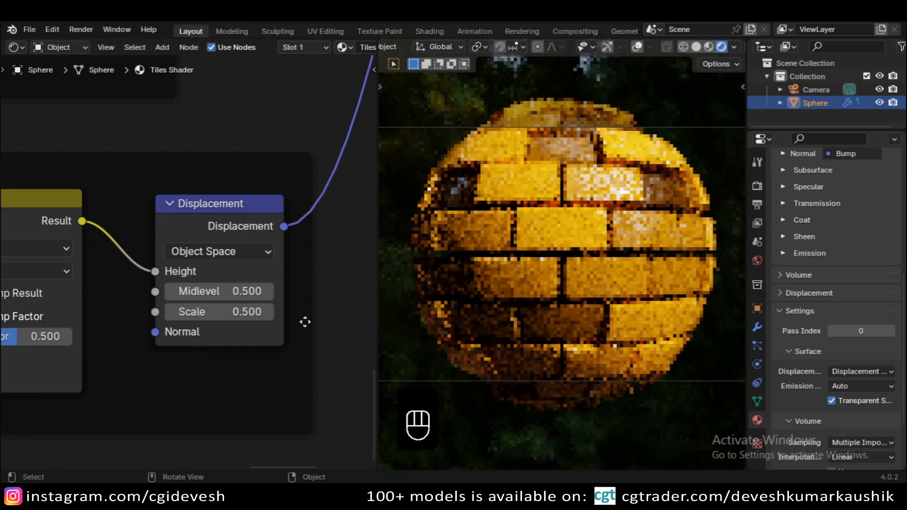
Set the Displacement node's Scale to 0.02 and frame the sphere in the viewport.
left_click(232, 312)
type(".02")
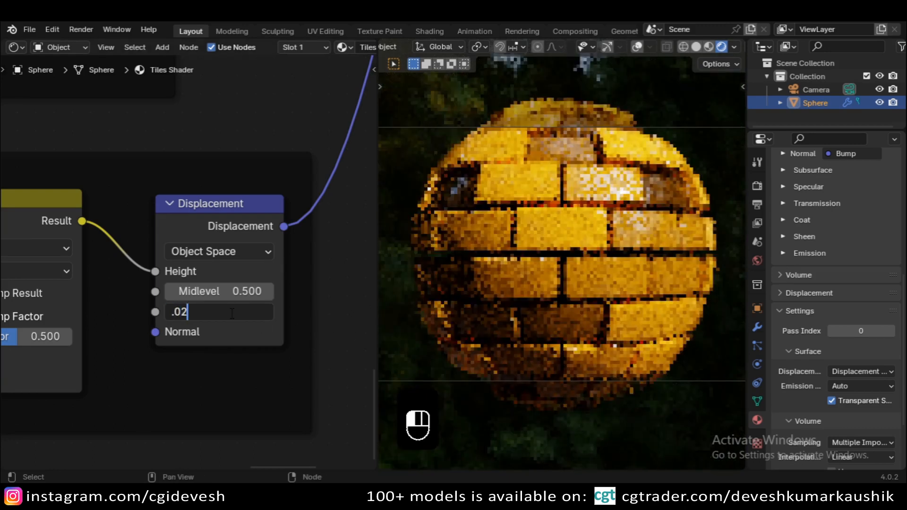
key("Return")
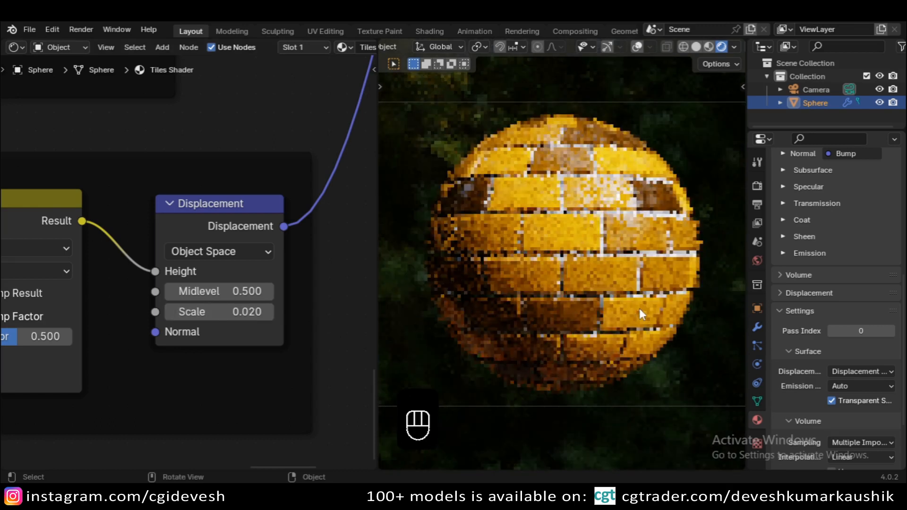
scroll(640, 308, "up", 1)
Try green for the Brick Texture's Color1, and change it to blue with hue 0.639, saturation 0.973 and value 1.000.
scroll(122, 171, "down", 12)
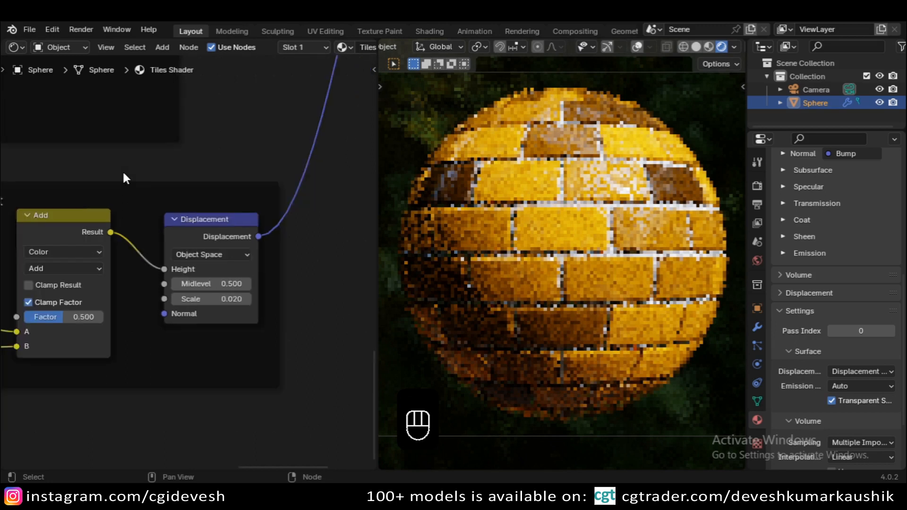
middle_click_drag(123, 170, 257, 250)
scroll(171, 307, "up", 7)
scroll(255, 317, "up", 6)
left_click(209, 251)
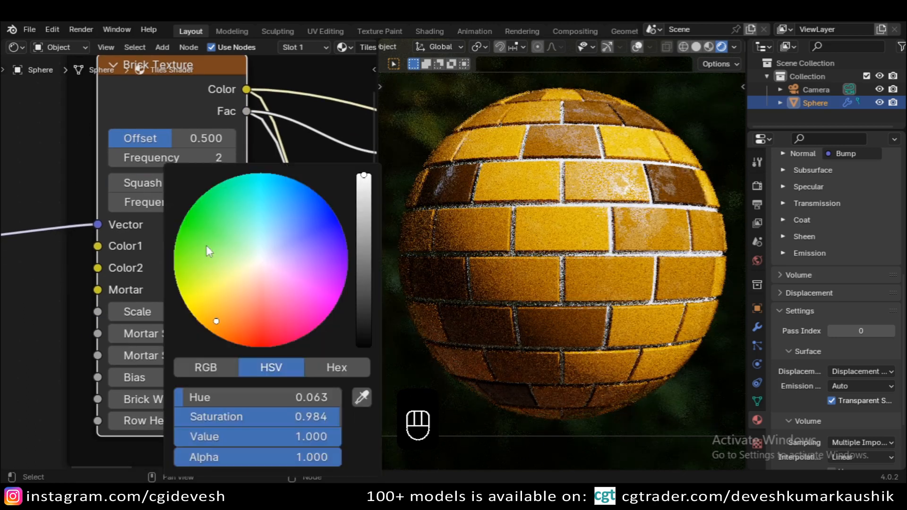
left_click_drag(216, 321, 204, 231)
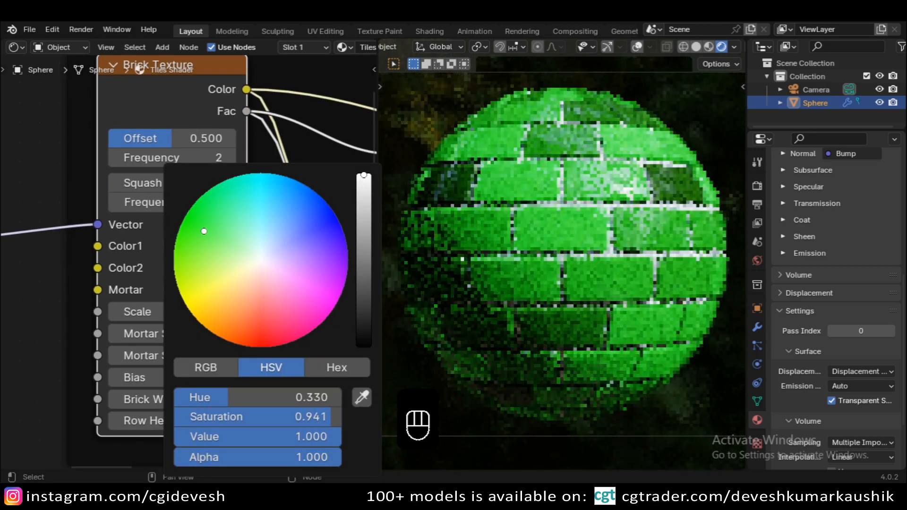
mouse_move(205, 231)
left_mouse_down()
mouse_move(270, 208)
mouse_move(230, 206)
mouse_move(304, 204)
left_mouse_up()
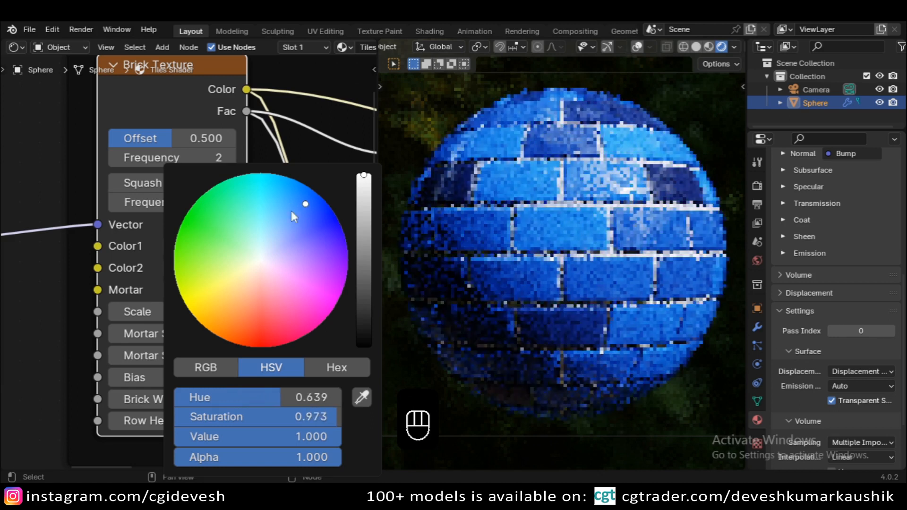
Copy the blue of Color1 to the Brick Texture's Color2 and darken Color2 to a deep navy.
left_click_drag(212, 253, 211, 268)
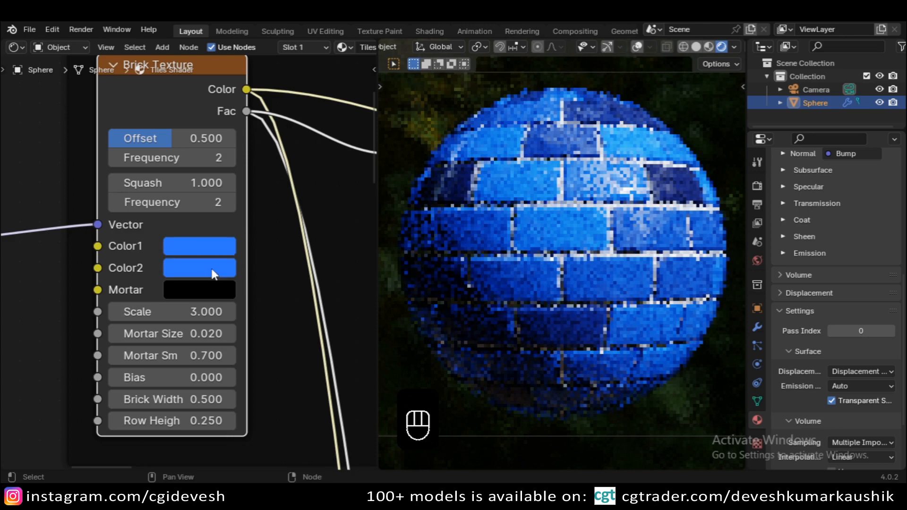
left_click(211, 268)
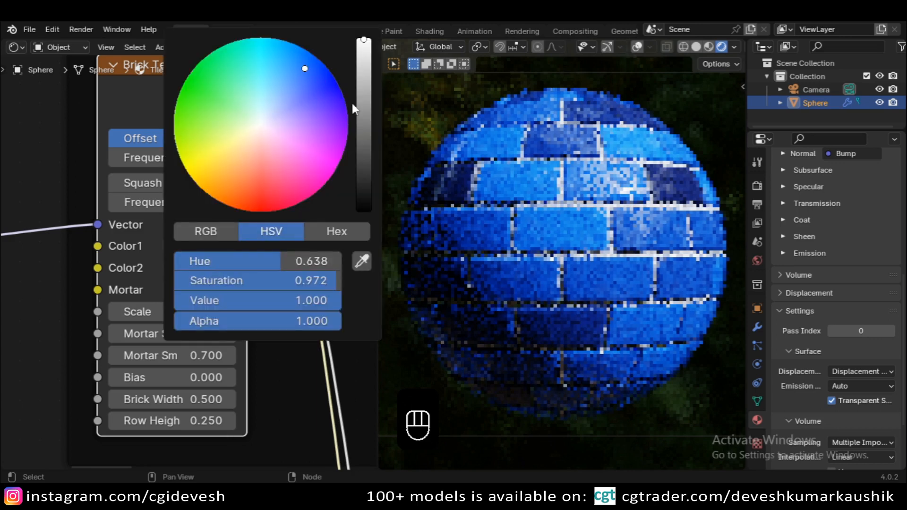
left_click(364, 158)
left_click_drag(363, 156, 363, 168)
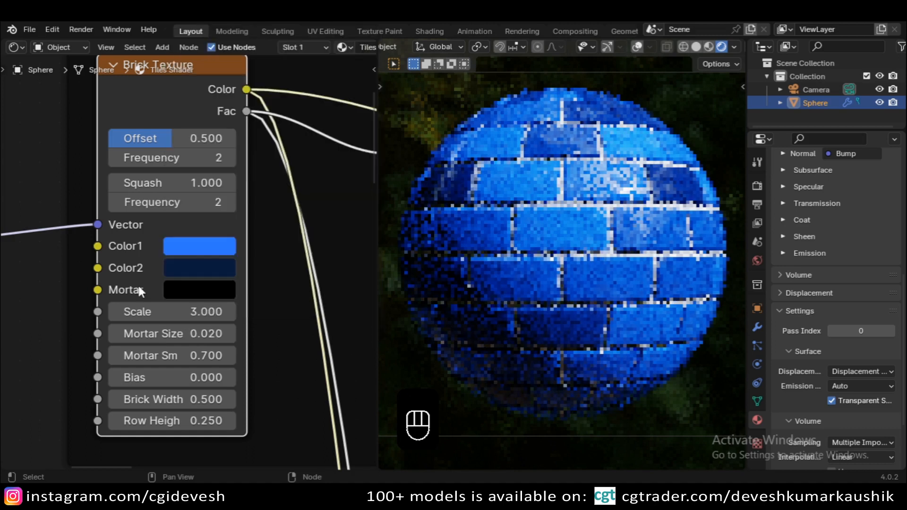
Try a pale blue with hue 0.568 and saturation 0.664 for Color1, and change it to red with hue 0.001 and saturation 0.963.
left_click(192, 248)
left_click(290, 213)
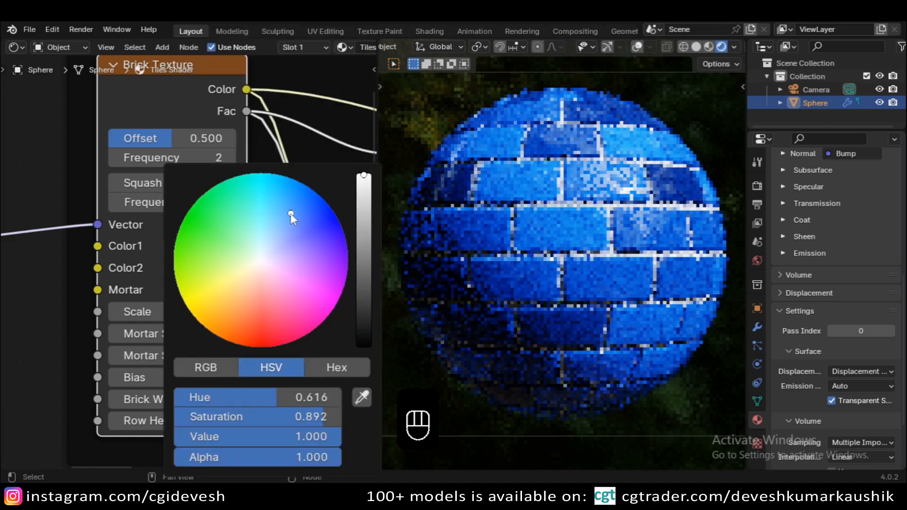
left_click(283, 220)
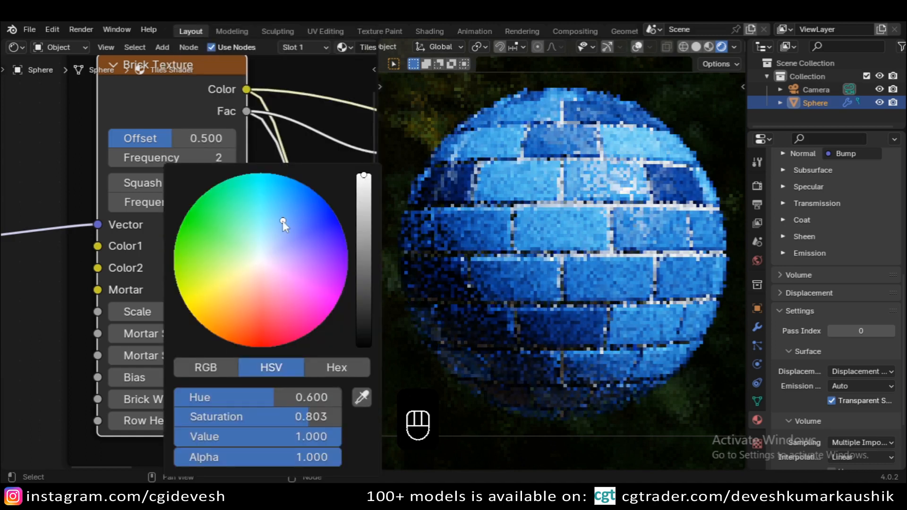
left_click_drag(264, 228, 272, 228)
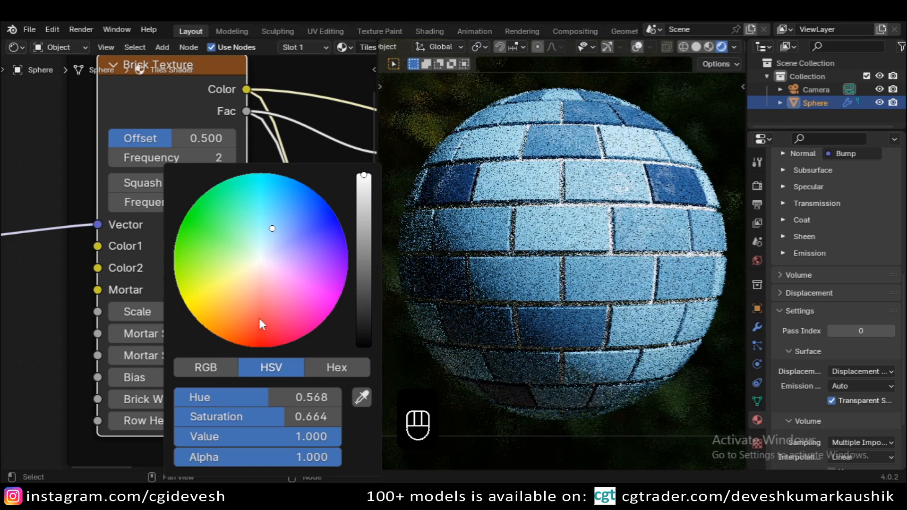
left_click_drag(259, 320, 259, 328)
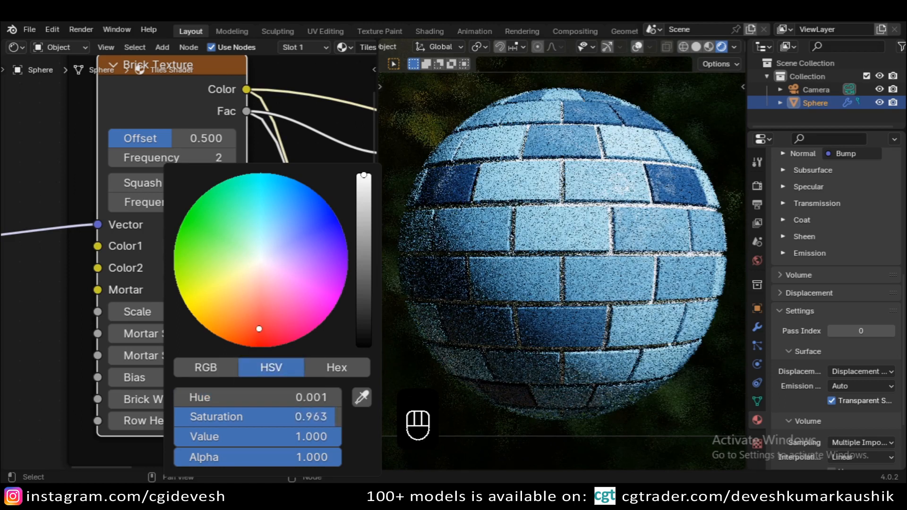
left_click(193, 246)
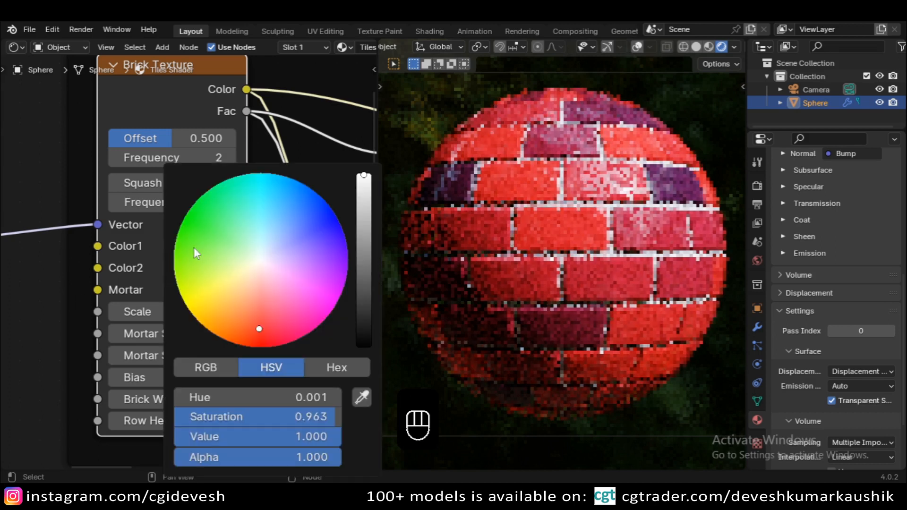
Copy the red to Color2, darken Color2 to value 0.048, and lighten Color1 to a salmon red.
left_click_drag(211, 243, 209, 267)
left_click(209, 268)
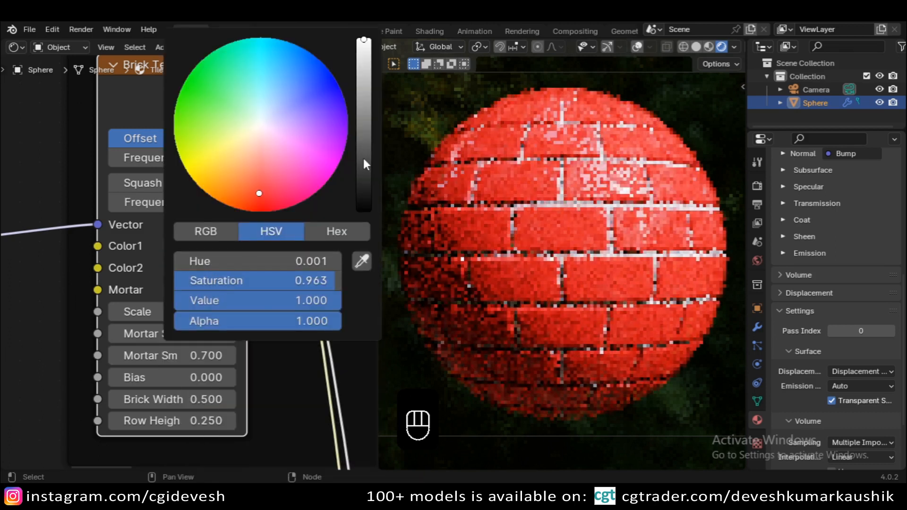
left_click_drag(364, 157, 365, 175)
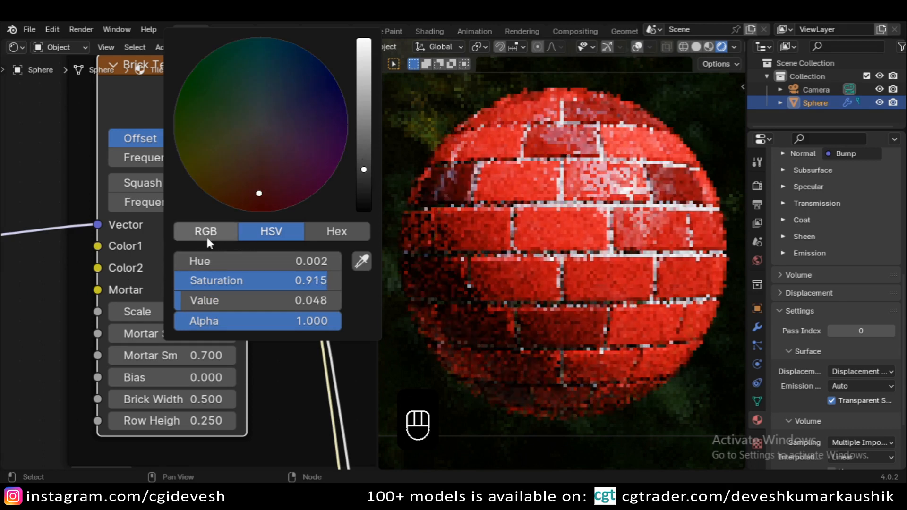
left_click(197, 247)
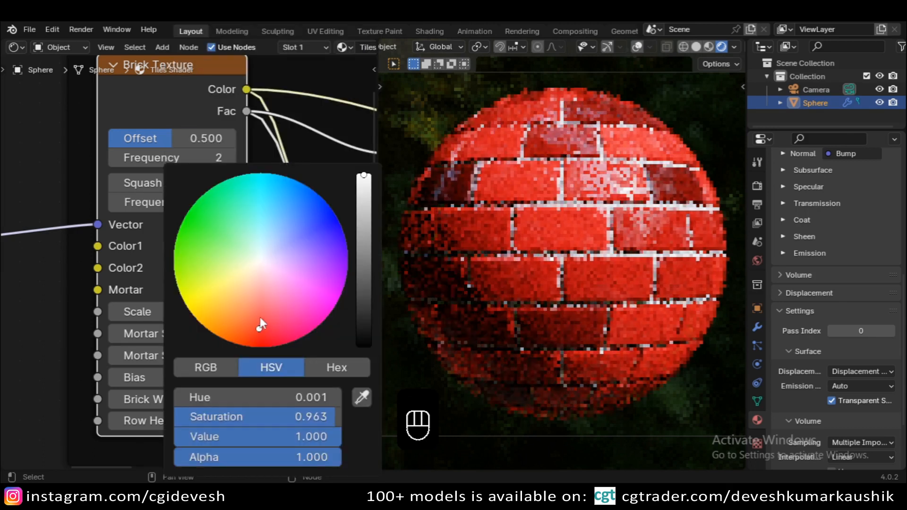
left_click_drag(261, 319, 260, 311)
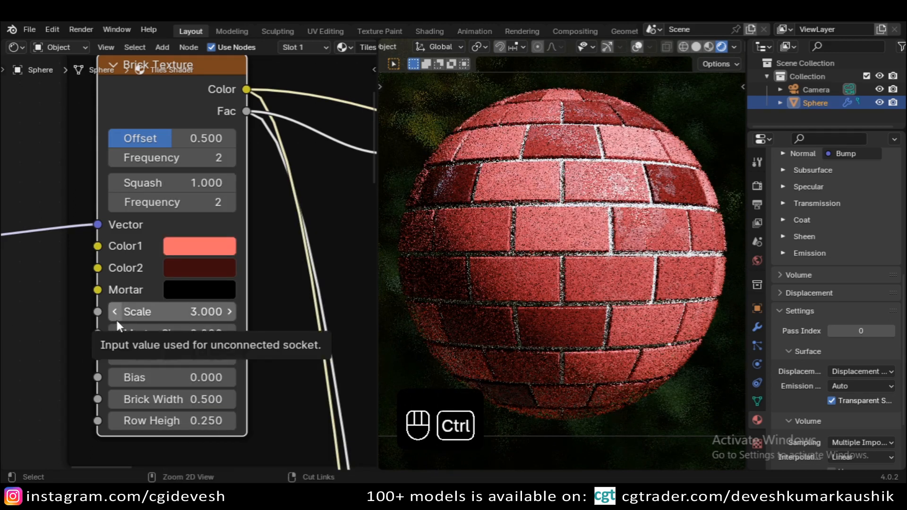
Undo the Brick Texture colour trials back to orange for Color1 and dark brown for Color2.
key("ctrl+z")
key("ctrl+z")
key("ctrl+z")
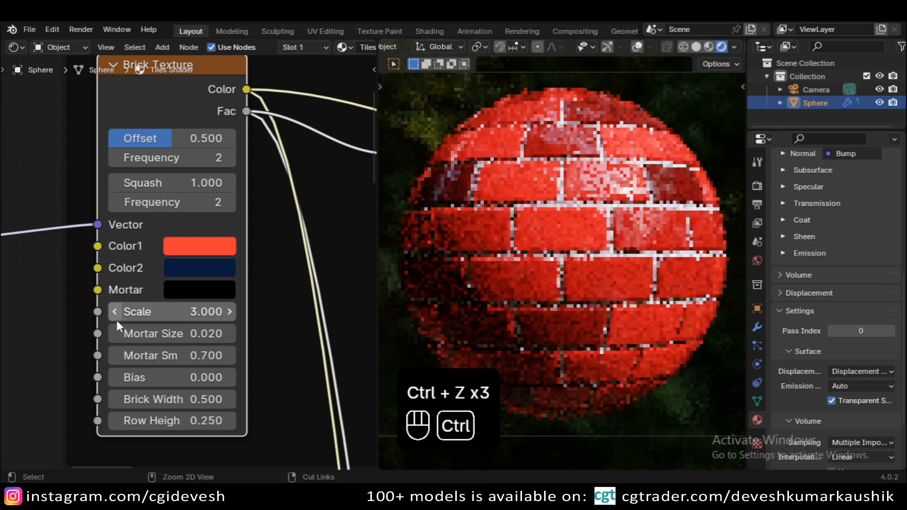
key("ctrl+z")
key("ctrl+z")
key("ctrl+z")
key("ctrl+z")
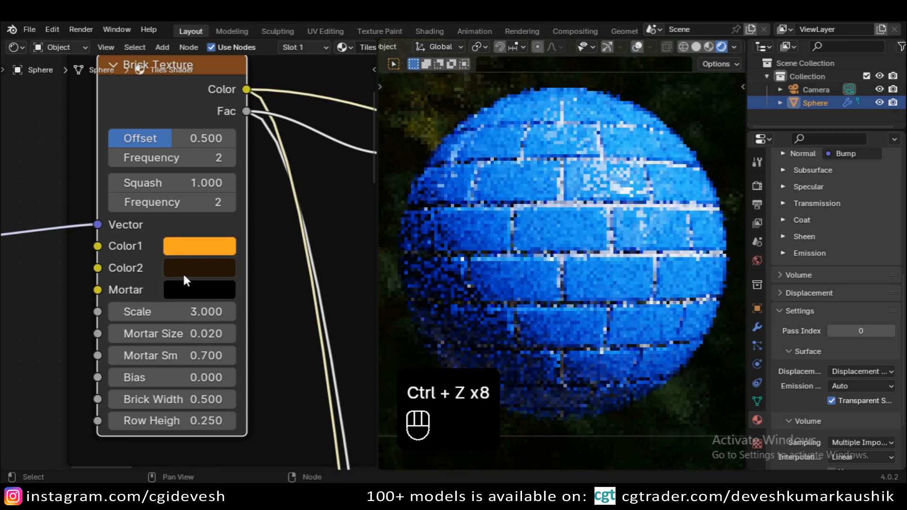
Maximize the node editor and examine the Texture Coordinate, Mapping and Brick Texture nodes up close.
scroll(173, 264, "down", 5)
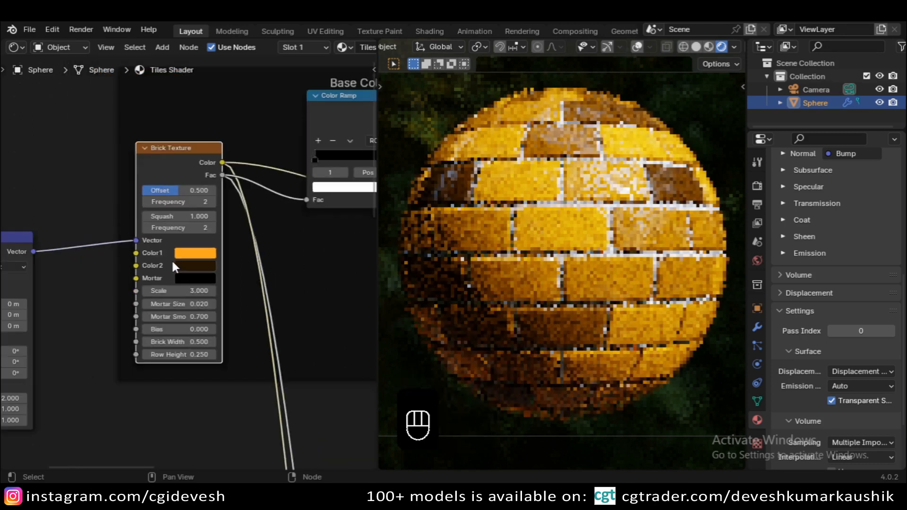
scroll(247, 274, "down", 5)
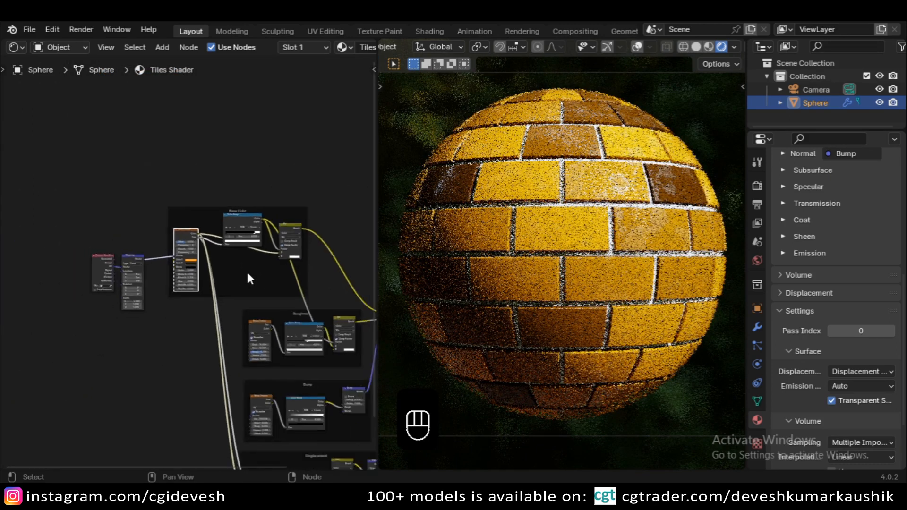
middle_click_drag(245, 310, 148, 236)
scroll(147, 236, "up", 1)
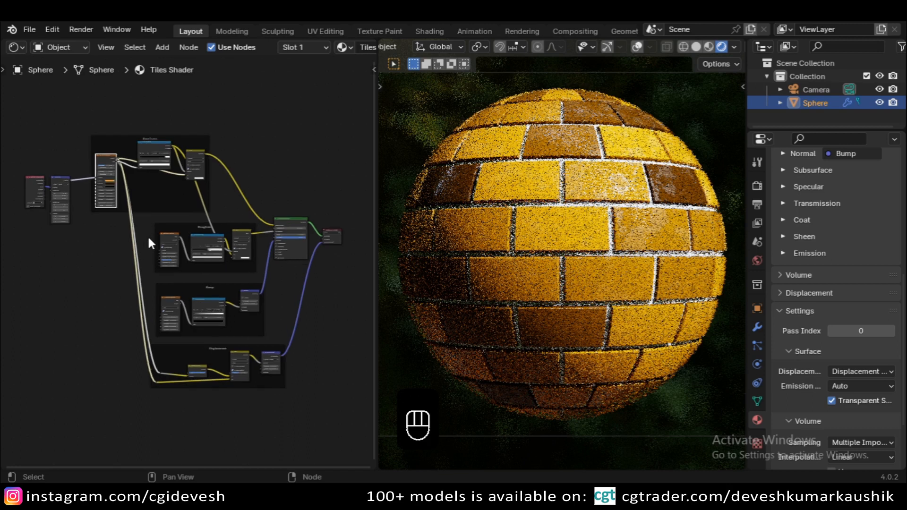
key("ctrl+space")
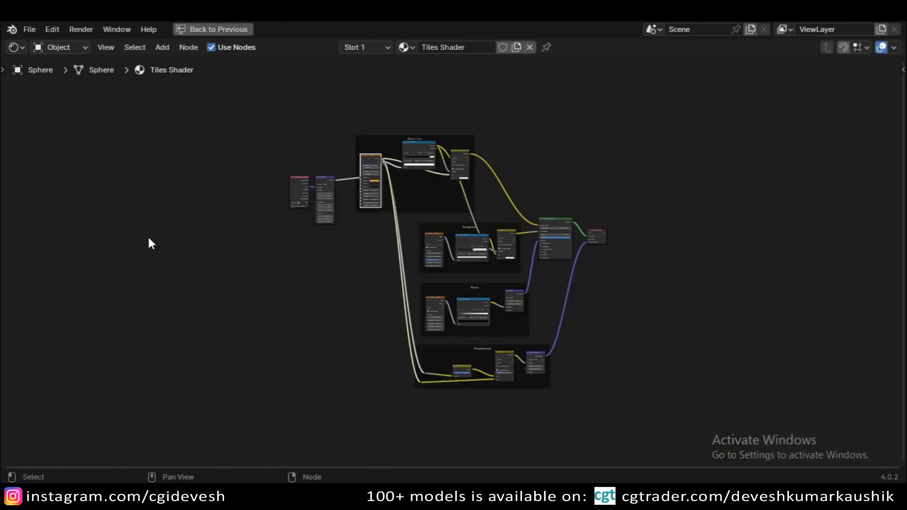
scroll(279, 231, "up", 5)
middle_click_drag(268, 229, 389, 336)
scroll(389, 336, "up", 5)
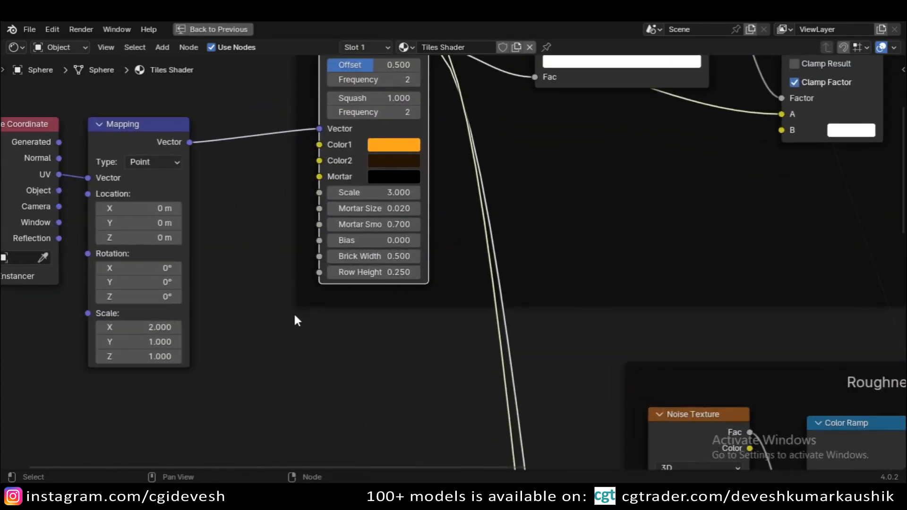
middle_click_drag(295, 318, 401, 374)
scroll(506, 388, "up", 1)
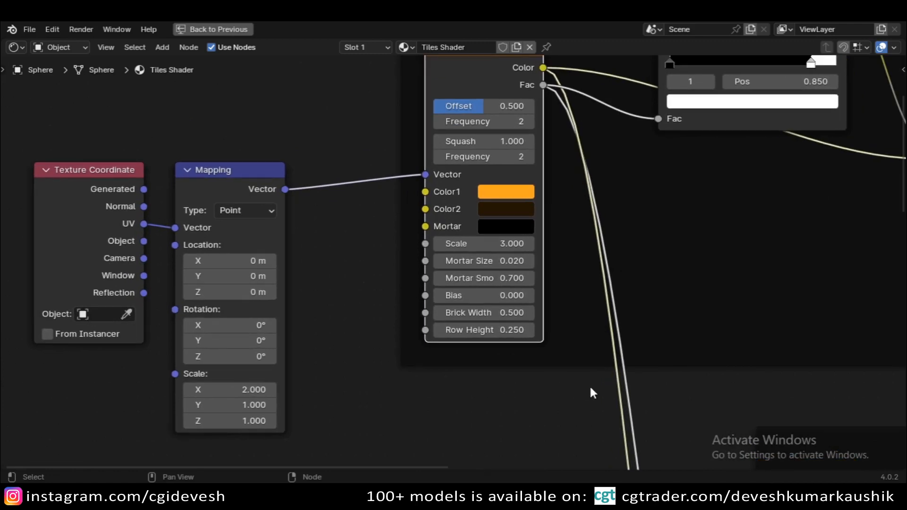
Examine the settings in the Roughness, Bump, Displacement and Base Color frames, and restore the split layout.
scroll(748, 324, "down", 1)
middle_click_drag(748, 324, 63, 105)
middle_click_drag(588, 427, 590, 152)
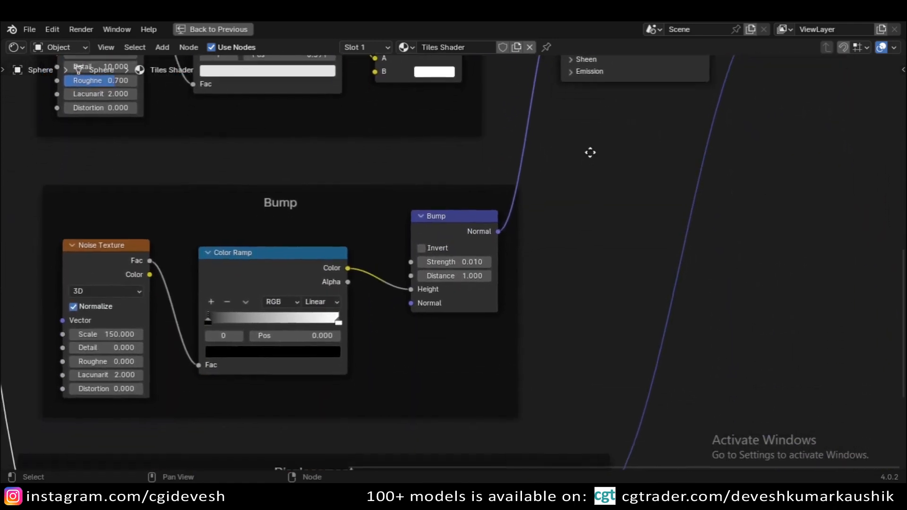
middle_click_drag(560, 382, 376, 147)
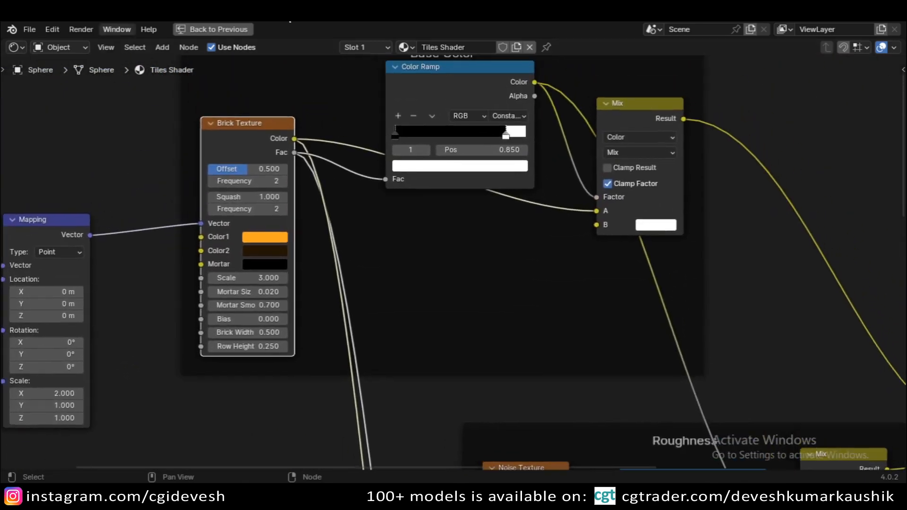
scroll(376, 148, "down", 3)
scroll(377, 148, "down", 5)
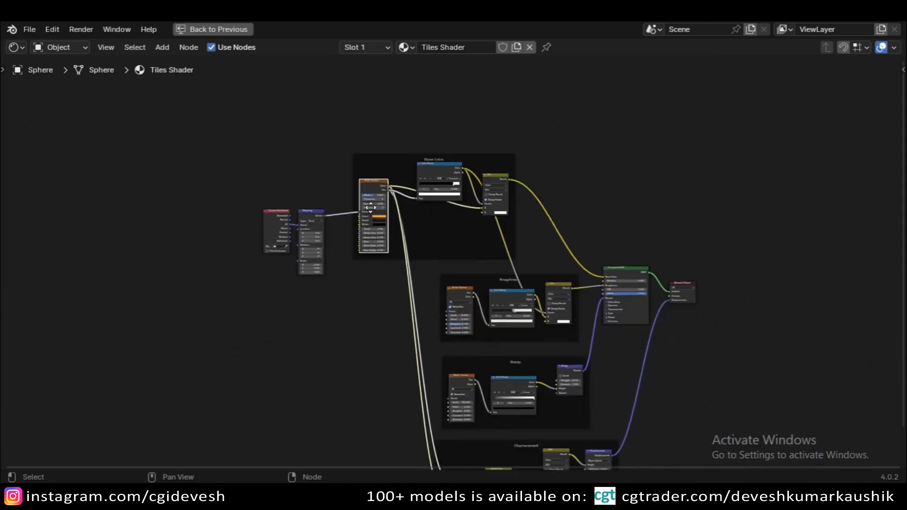
scroll(343, 264, "up", 1)
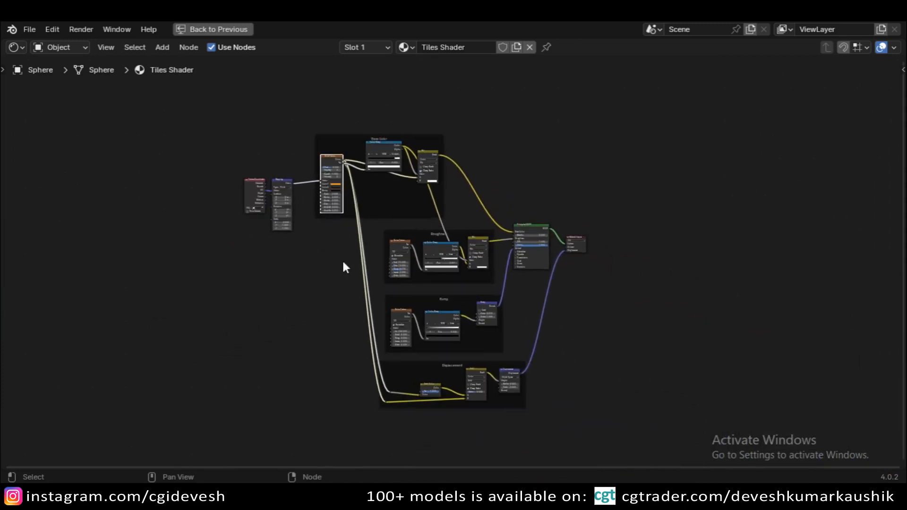
key("ctrl+space")
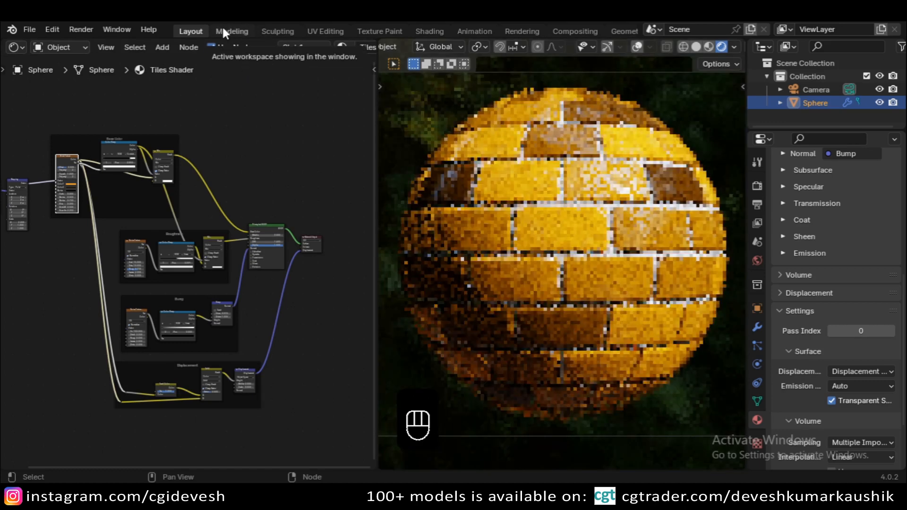
Switch to the Modeling workspace and put the sphere in Object Mode.
left_click(224, 32)
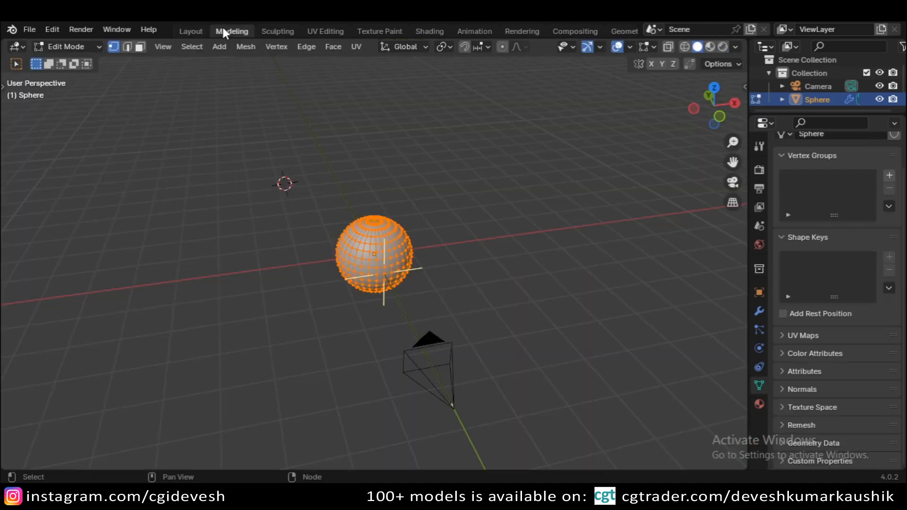
left_click(76, 47)
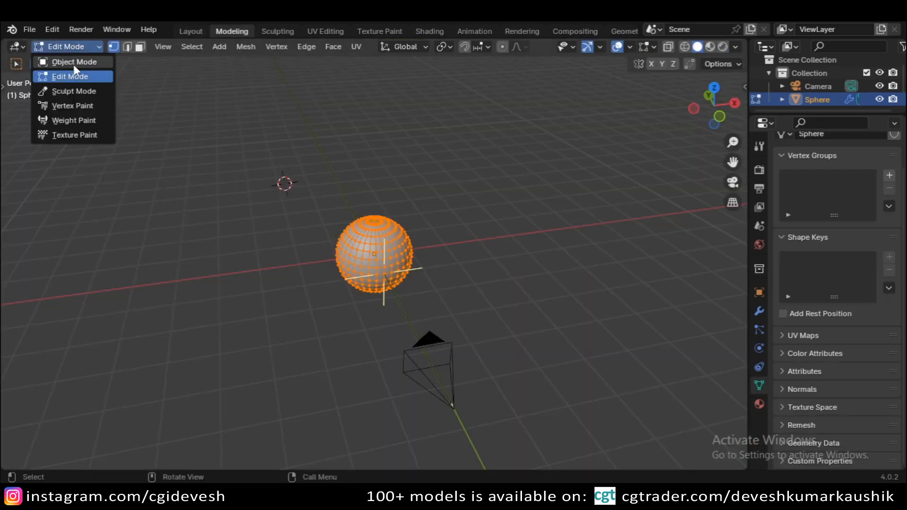
key("Tab")
scroll(265, 305, "up", 1)
scroll(264, 313, "up", 2)
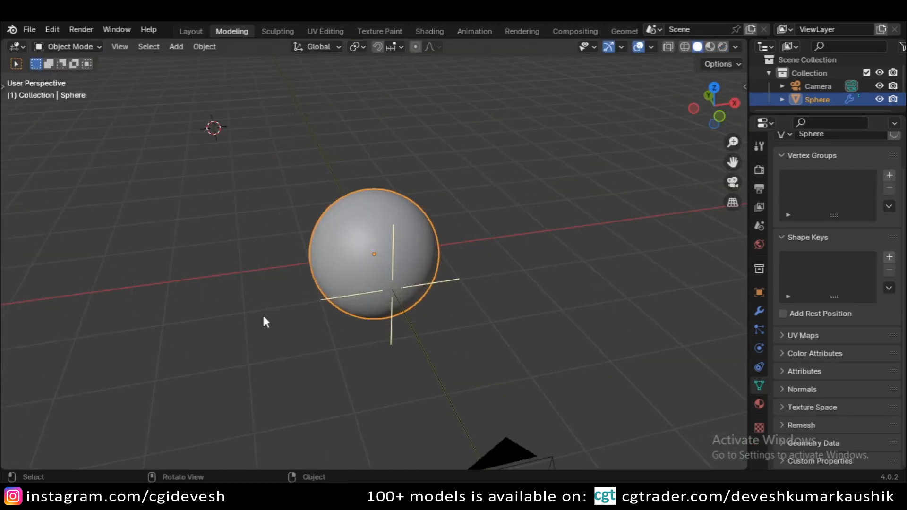
View the sphere through the camera, fit the camera frame to the viewport, and switch to rendered shading.
scroll(255, 313, "down", 4)
middle_click_drag(255, 314, 355, 319)
key("KP_0")
key("Home")
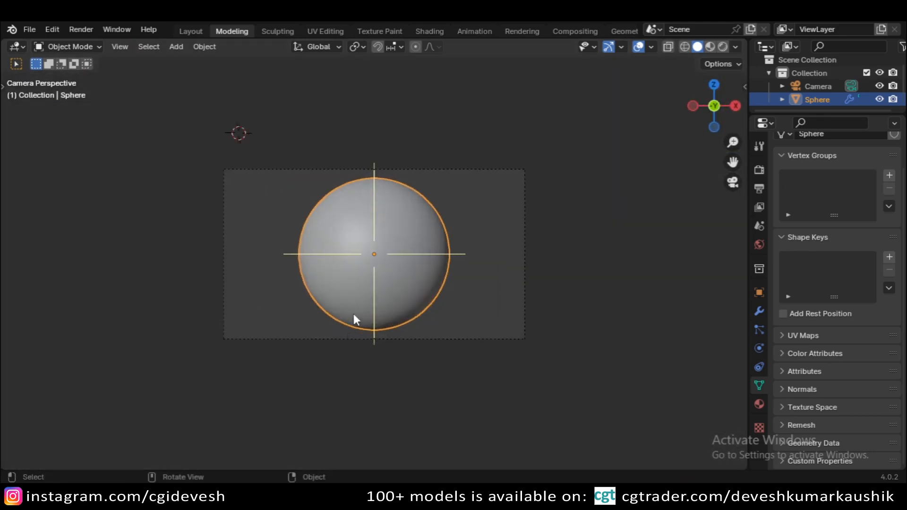
scroll(354, 320, "up", 1)
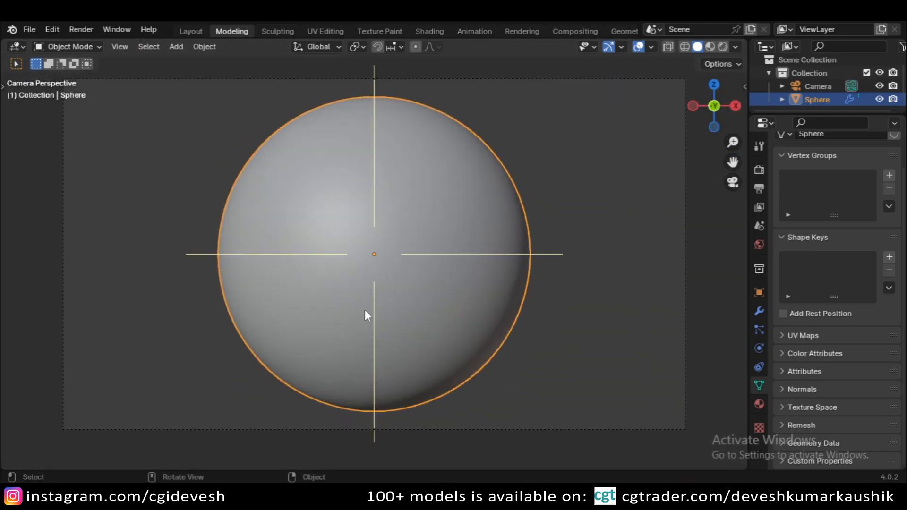
left_click(722, 46)
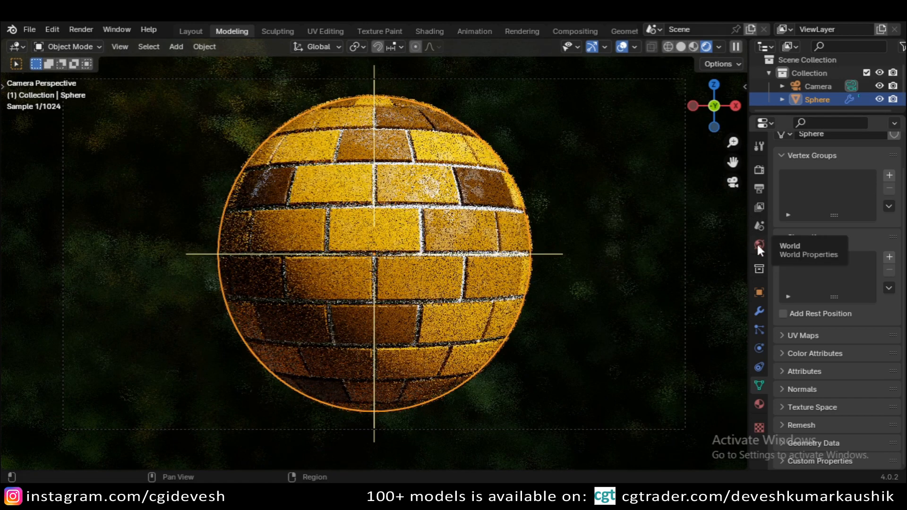
Select the camera and raise its Passepartout to full opacity.
left_click(822, 86)
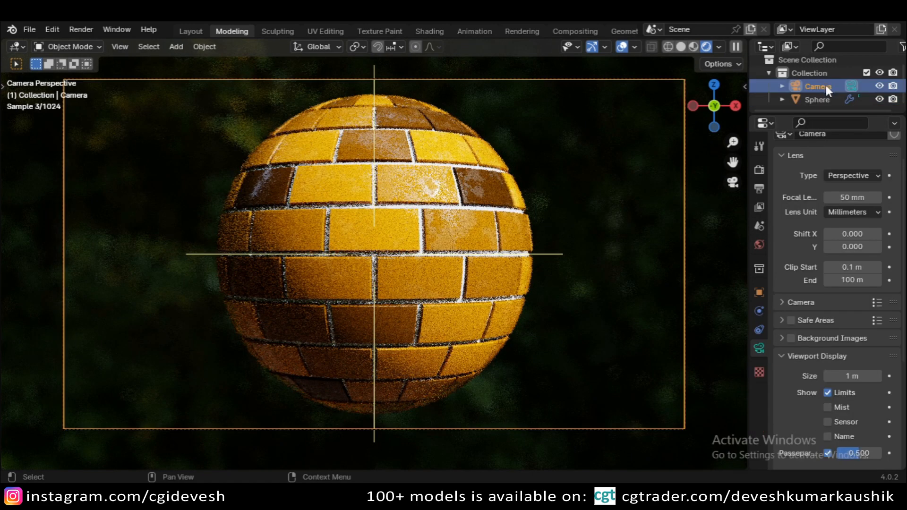
scroll(803, 331, "down", 4)
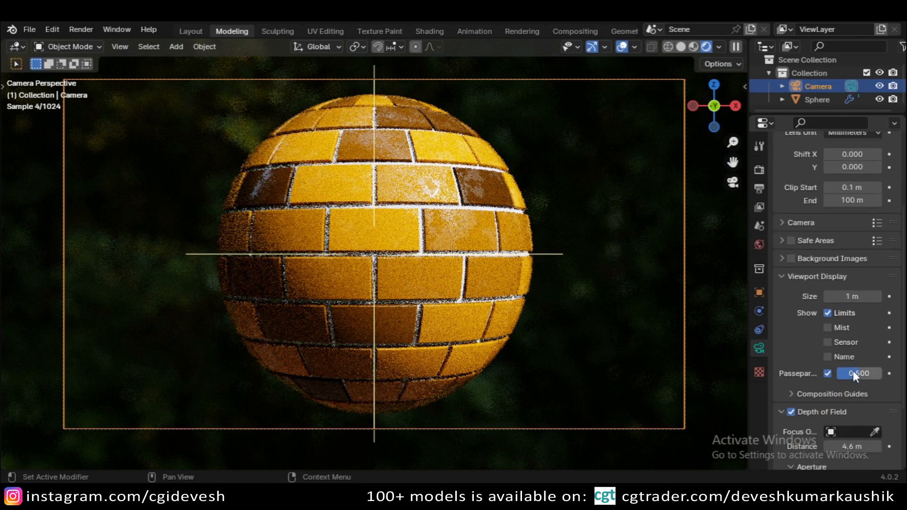
left_click_drag(852, 374, 879, 374)
Compare the color management Look None against Very High Contrast in the render settings, ending on Very High Contrast.
left_click(758, 169)
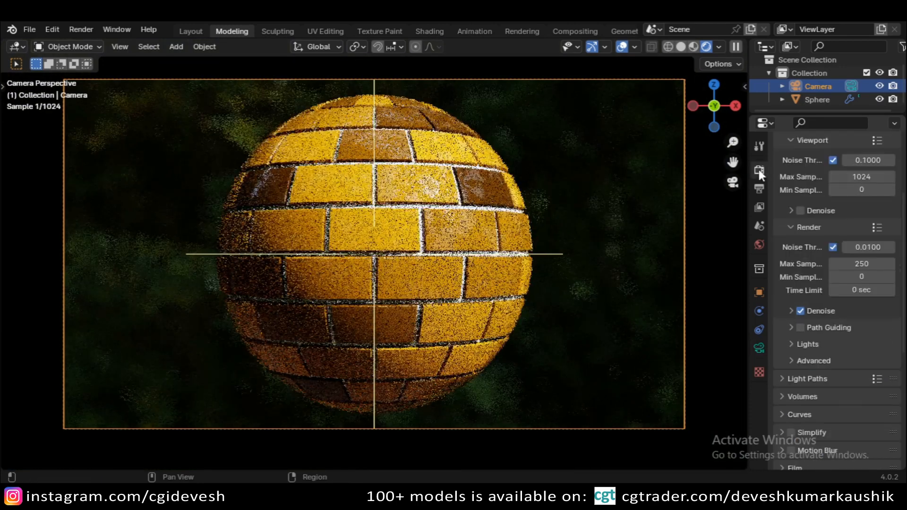
scroll(836, 331, "down", 10)
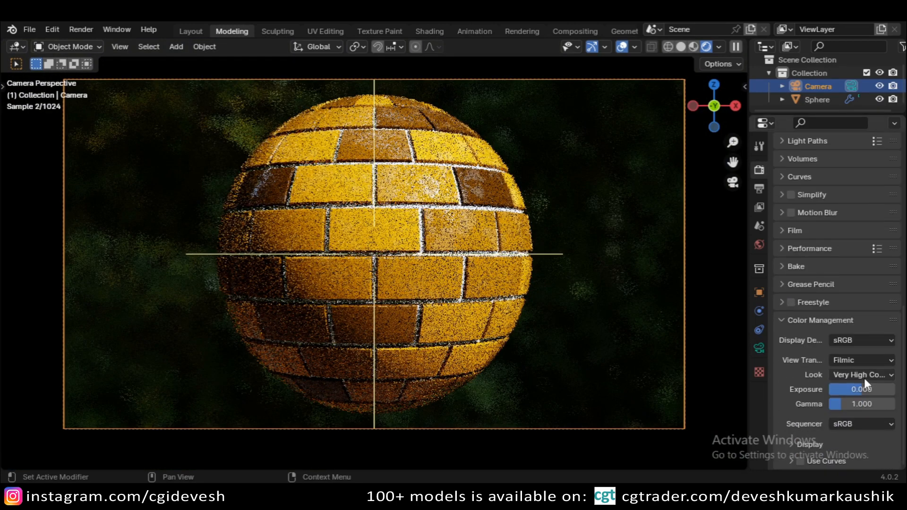
left_click(863, 375)
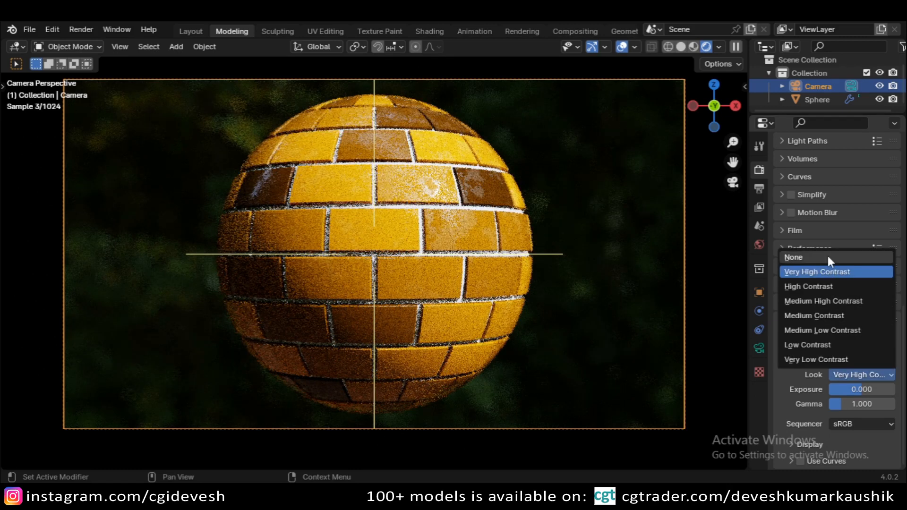
left_click(827, 257)
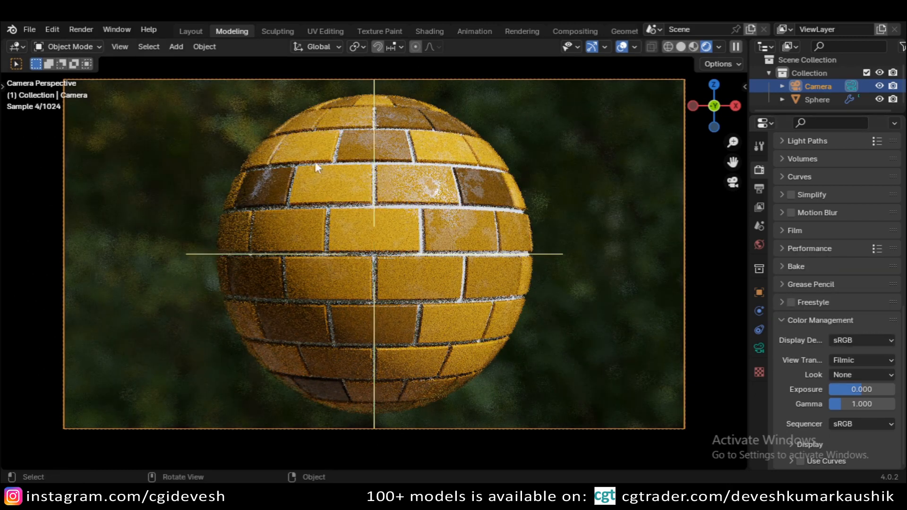
left_click(838, 373)
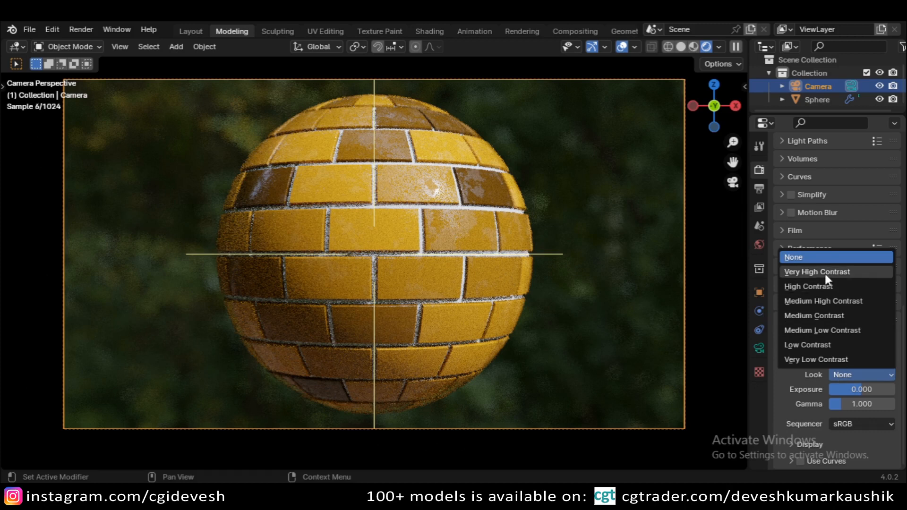
left_click(824, 272)
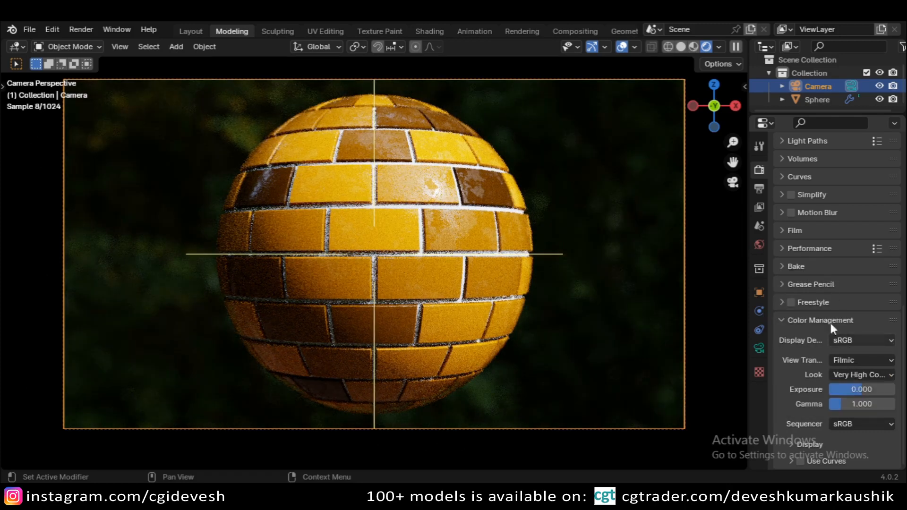
Return to the render engine and sampling settings, and hide the overlays and gizmos in the camera view.
scroll(860, 353, "up", 8)
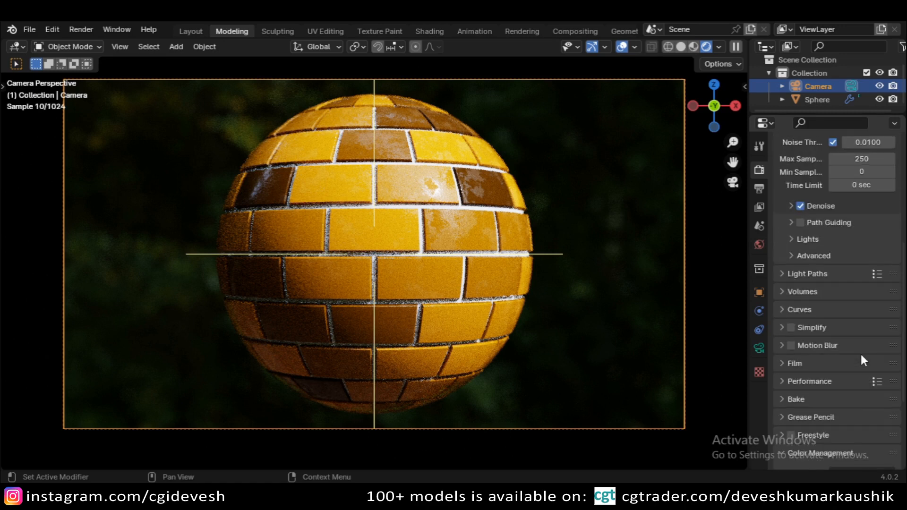
scroll(860, 352, "up", 7)
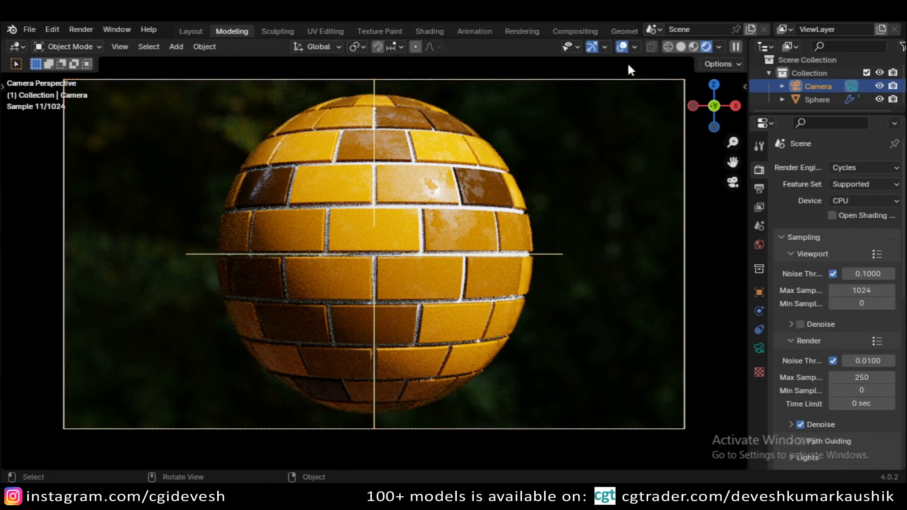
left_click(621, 47)
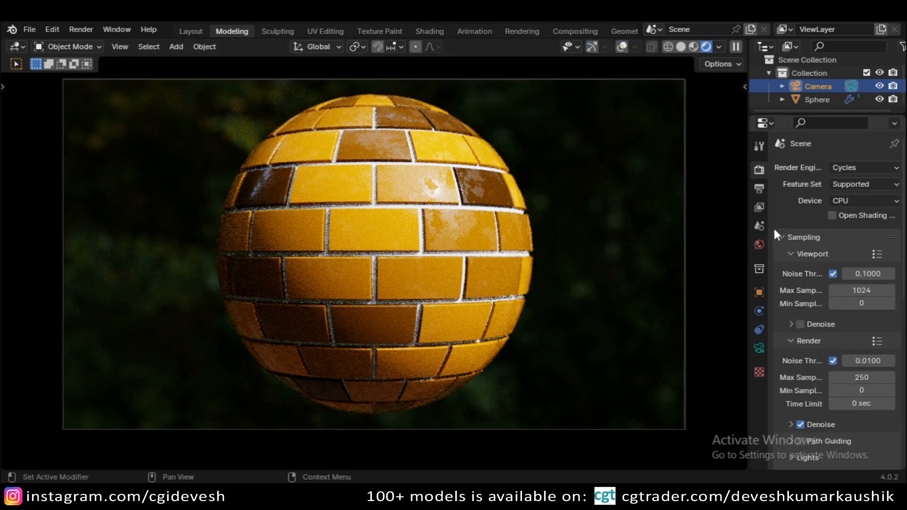